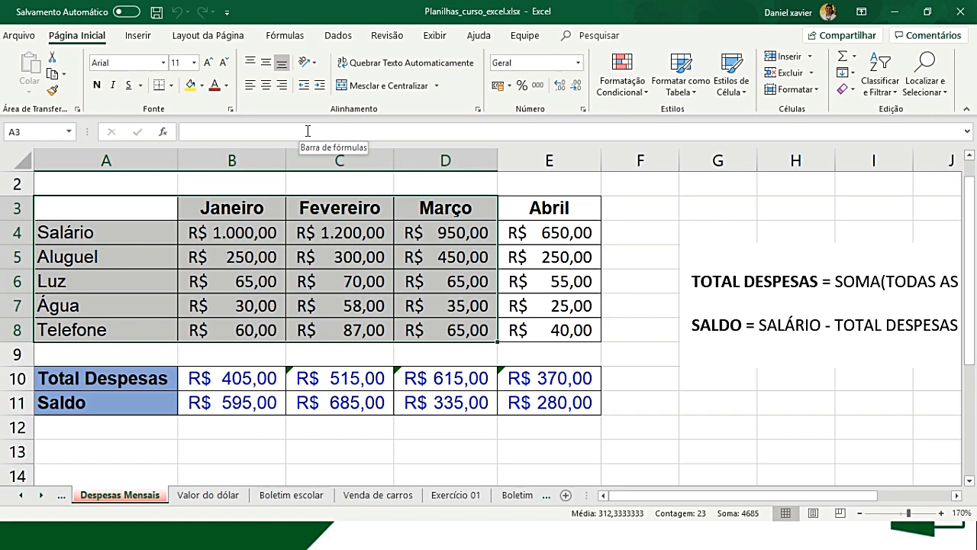
- Open the Valor do dólar sheet and bring the dollar rate and the Papelaria Coração Feliz product table into view
click(207, 495)
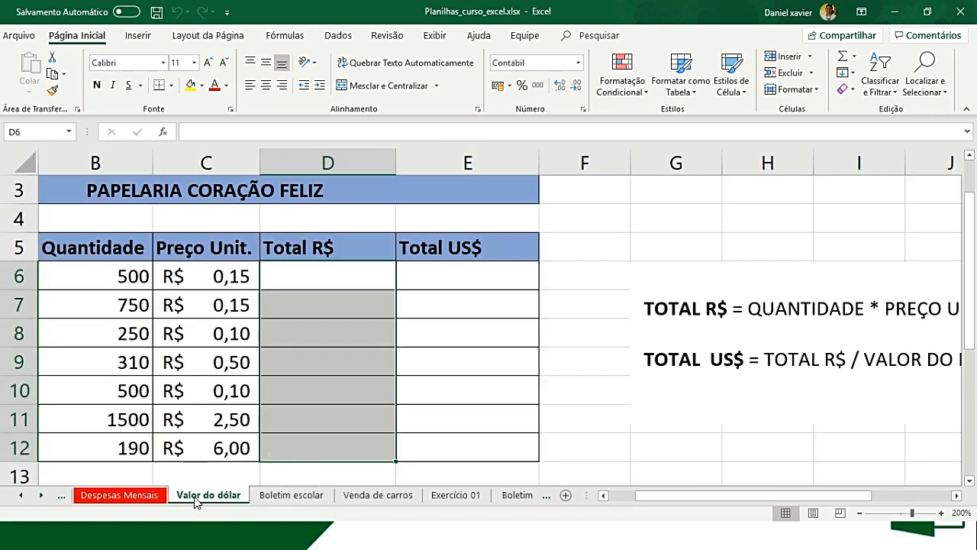
click(144, 501)
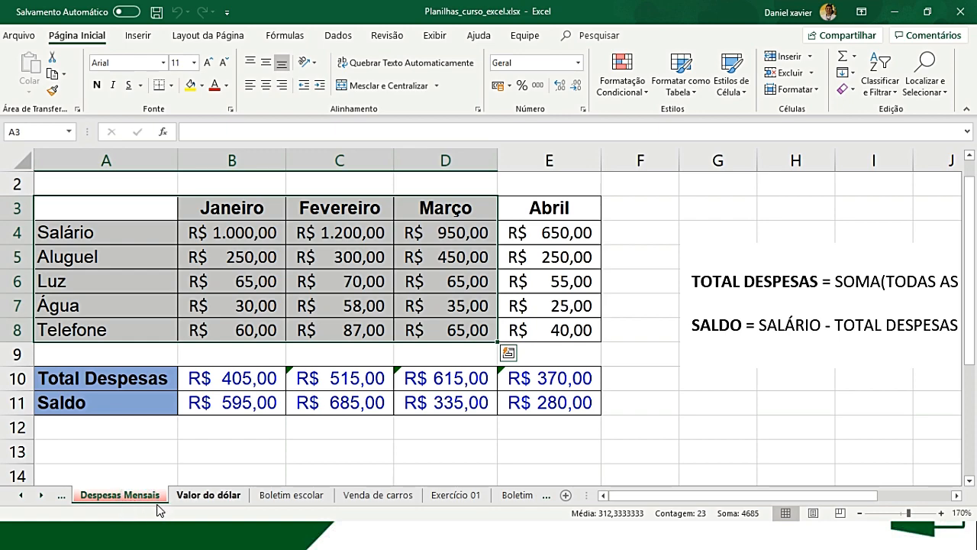
click(210, 500)
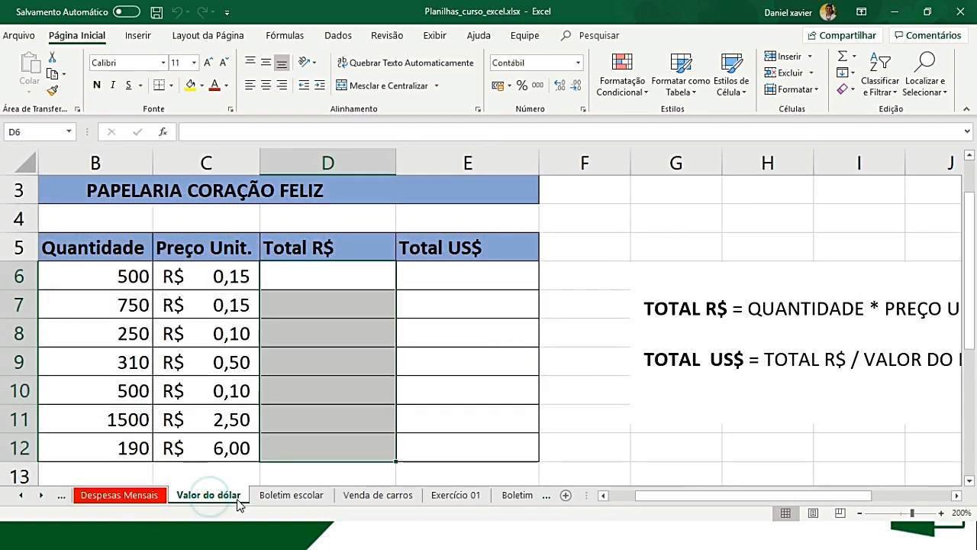
click(327, 412)
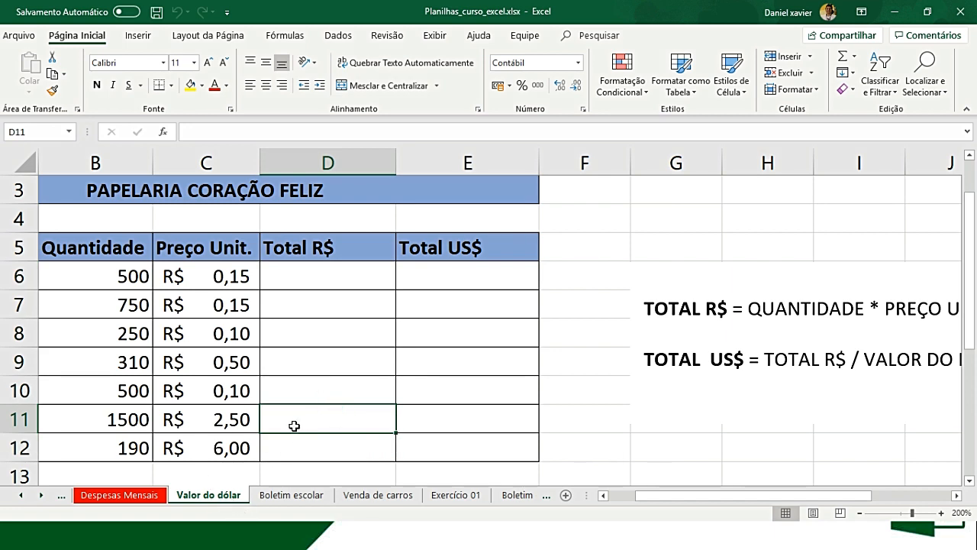
scroll(390, 405, up, 1)
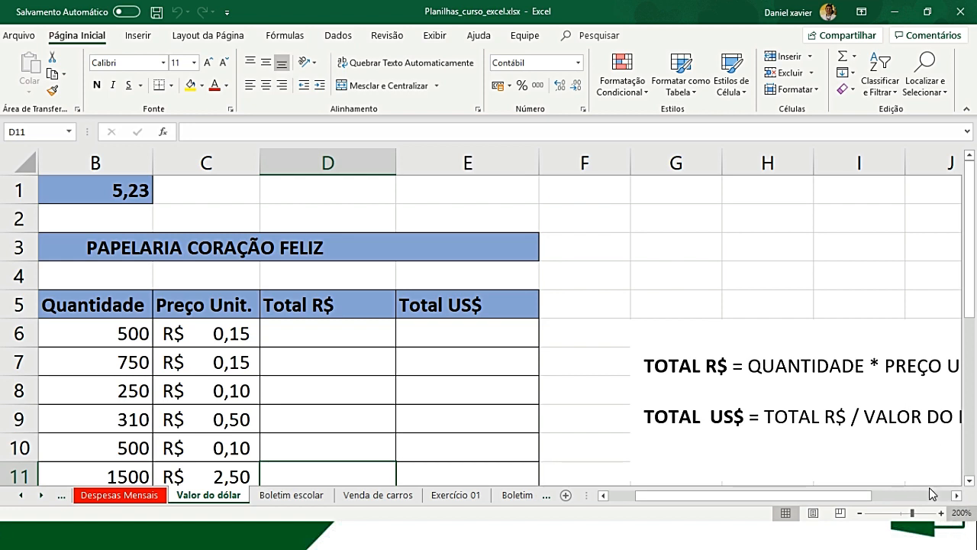
click(123, 238)
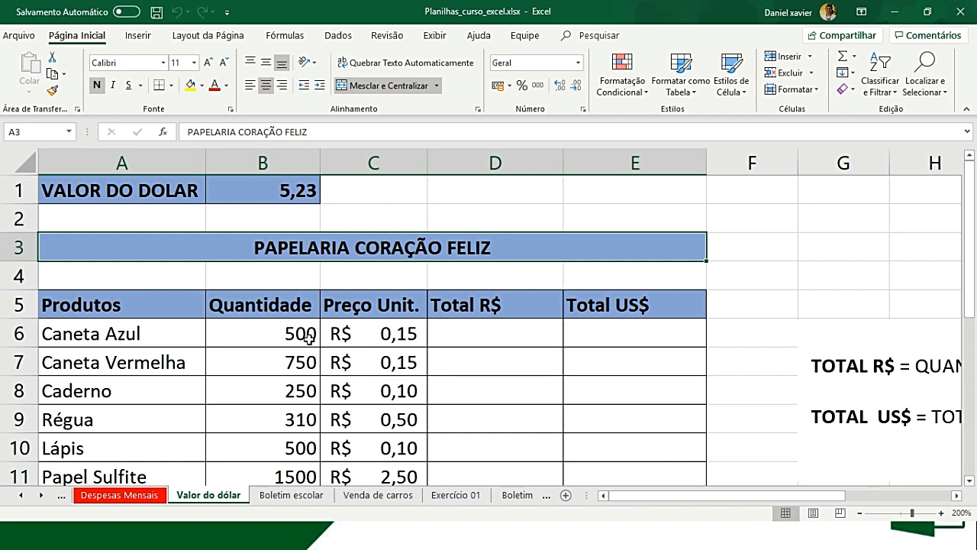
- Calculate the Total R$ for Caneta Azul in D6 with the formula =MULT(B6;C6)
click(489, 333)
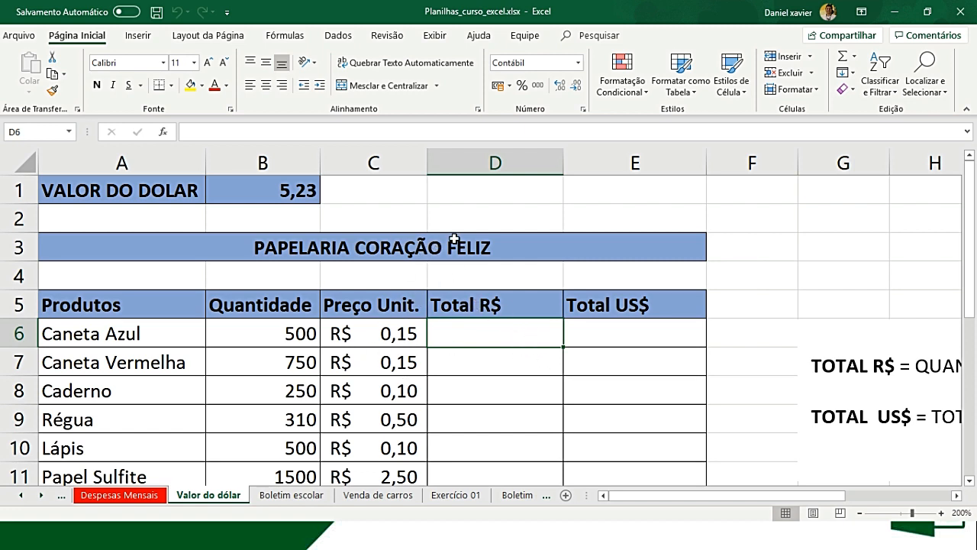
text(=)
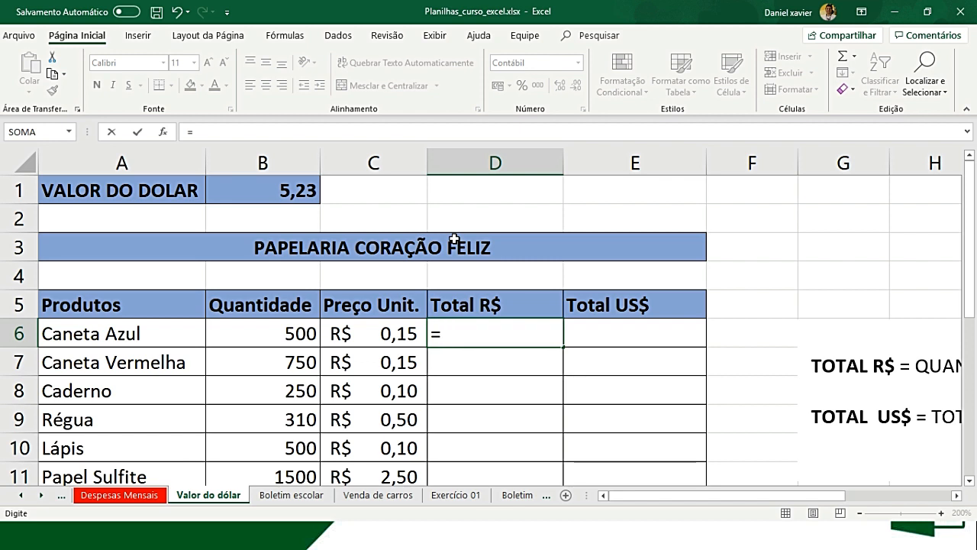
text(MUL)
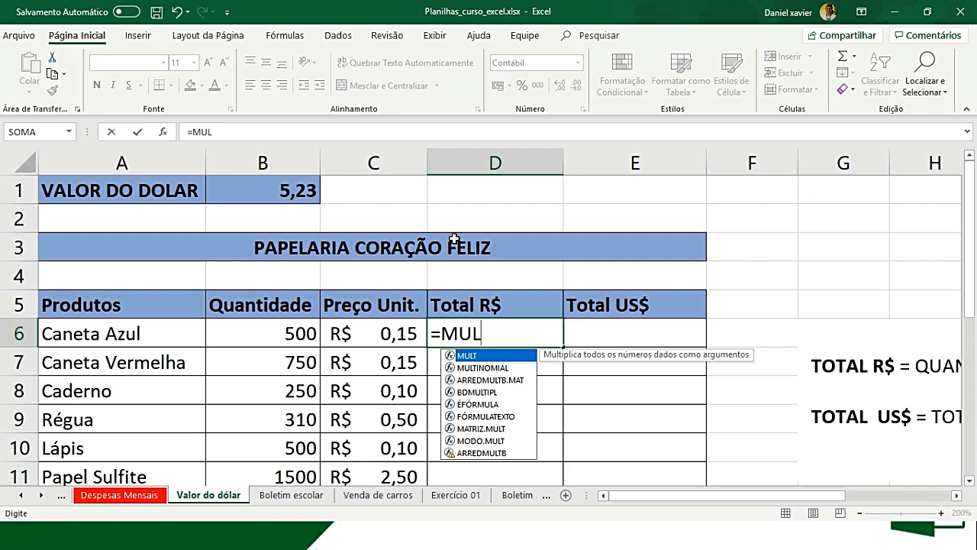
key(Tab)
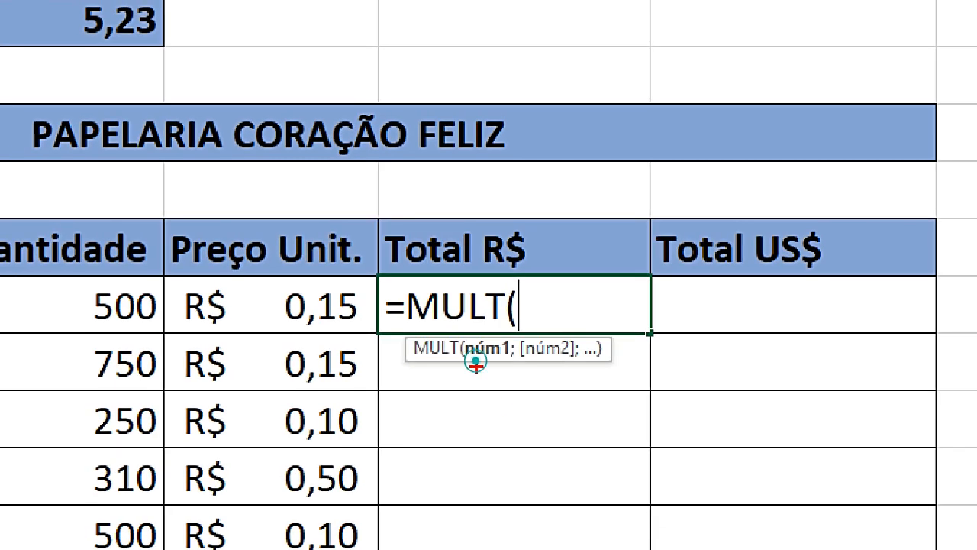
drag(410, 371, 609, 372)
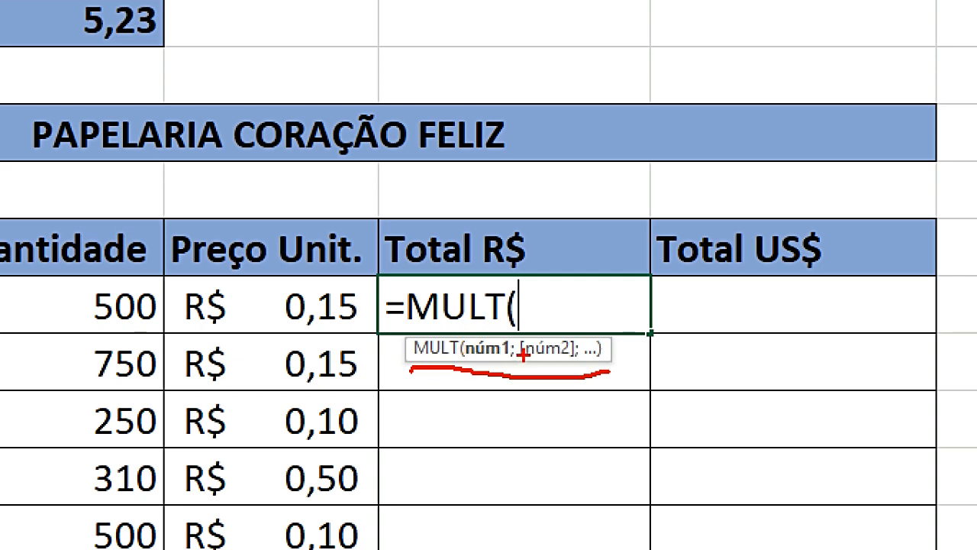
drag(509, 341, 518, 379)
drag(523, 336, 522, 374)
drag(582, 339, 586, 374)
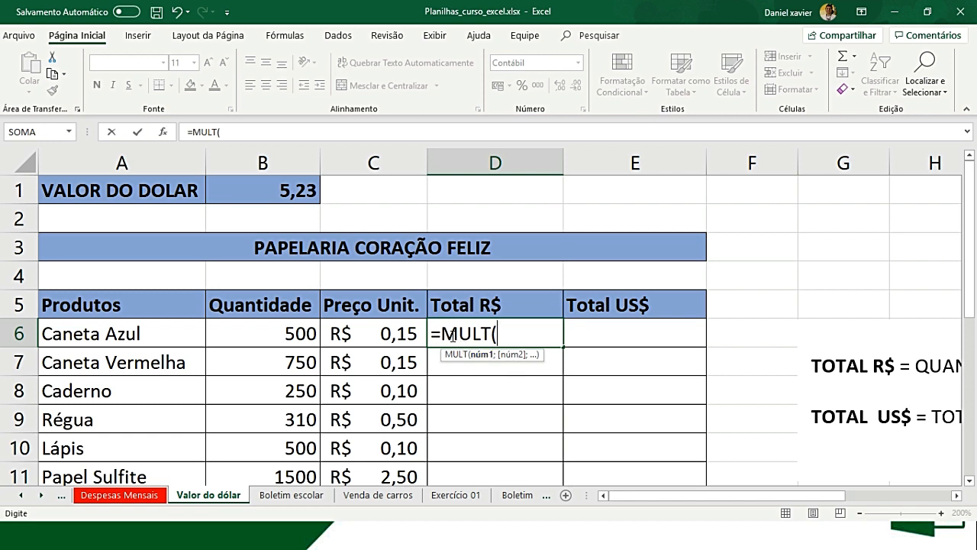
click(290, 336)
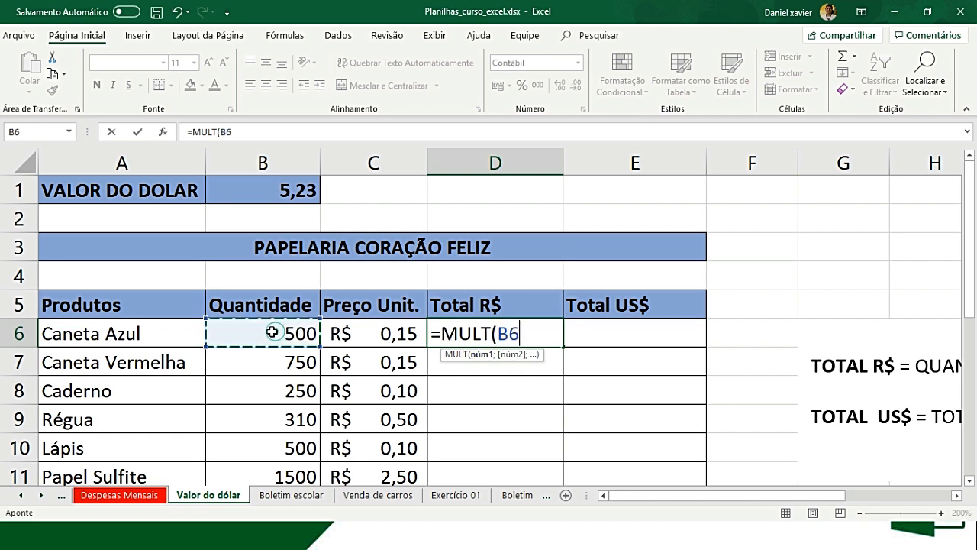
text(;)
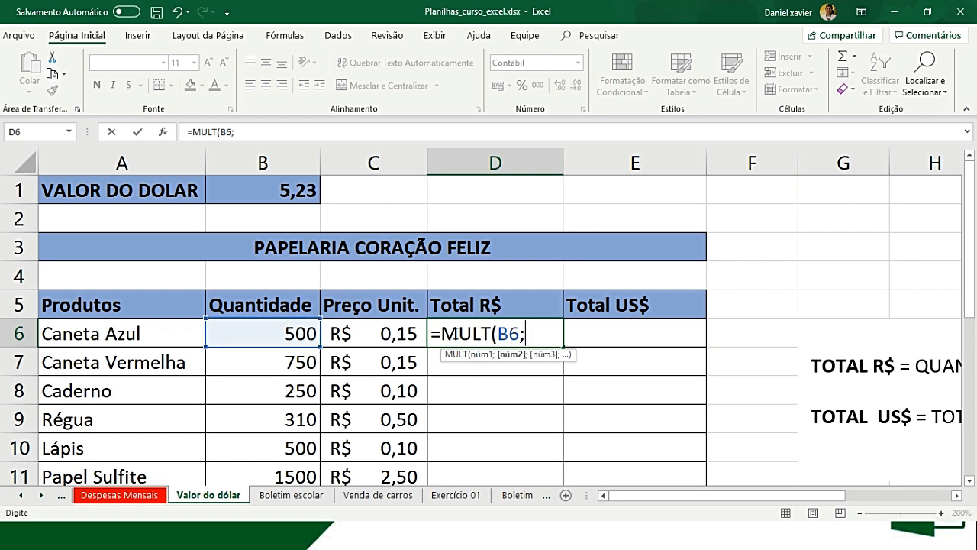
click(350, 334)
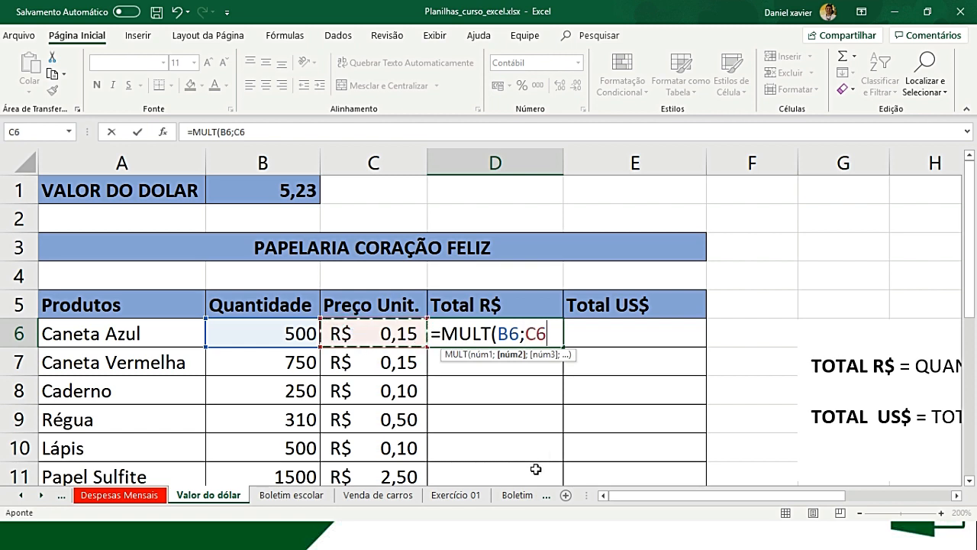
text())
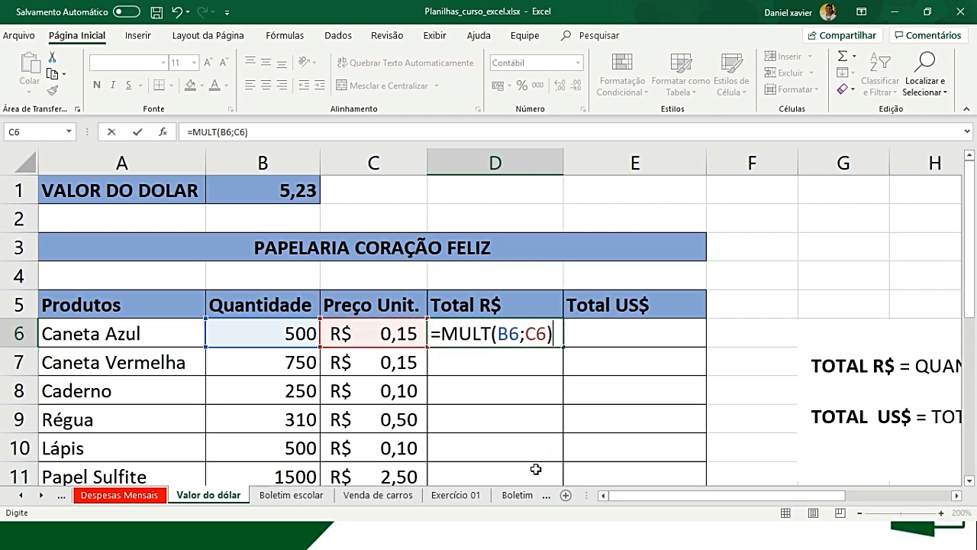
key(Return)
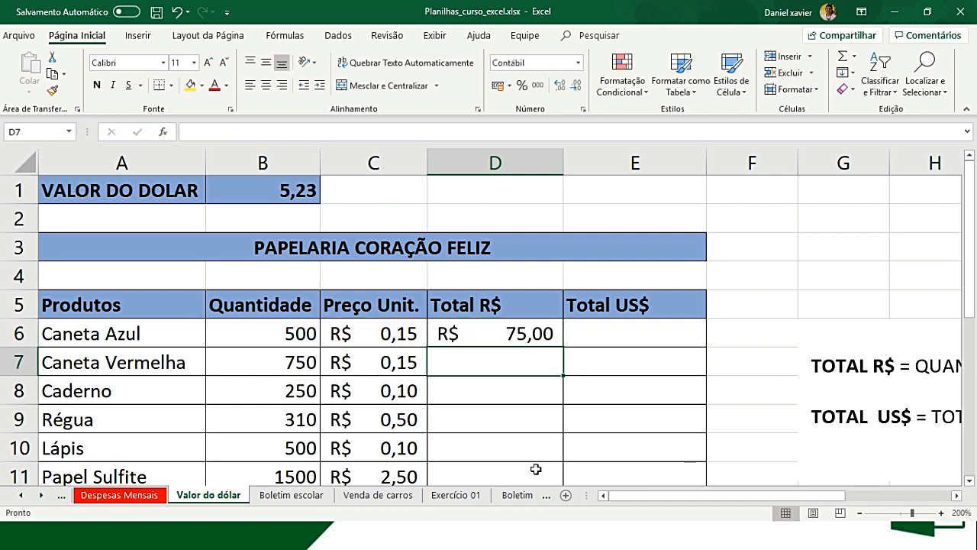
scroll(528, 428, down, 1)
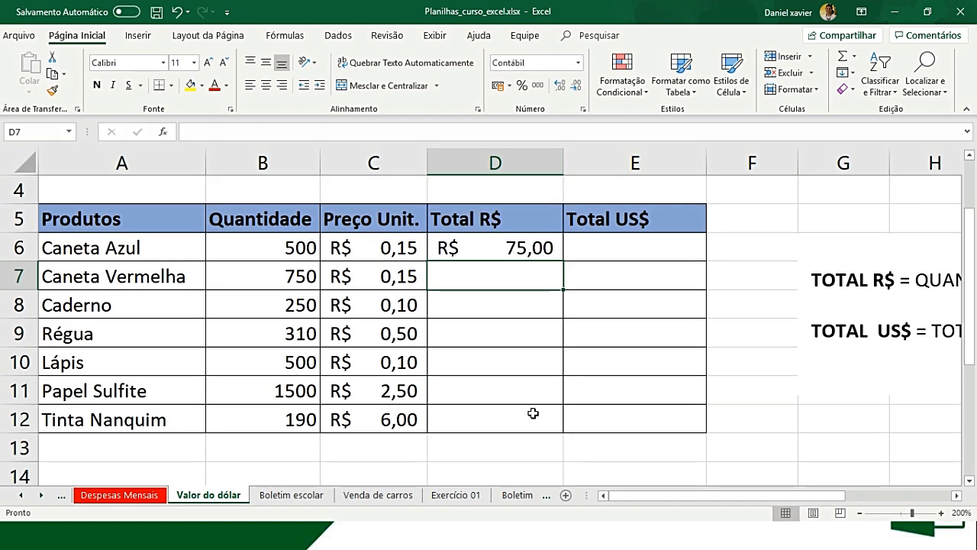
click(501, 246)
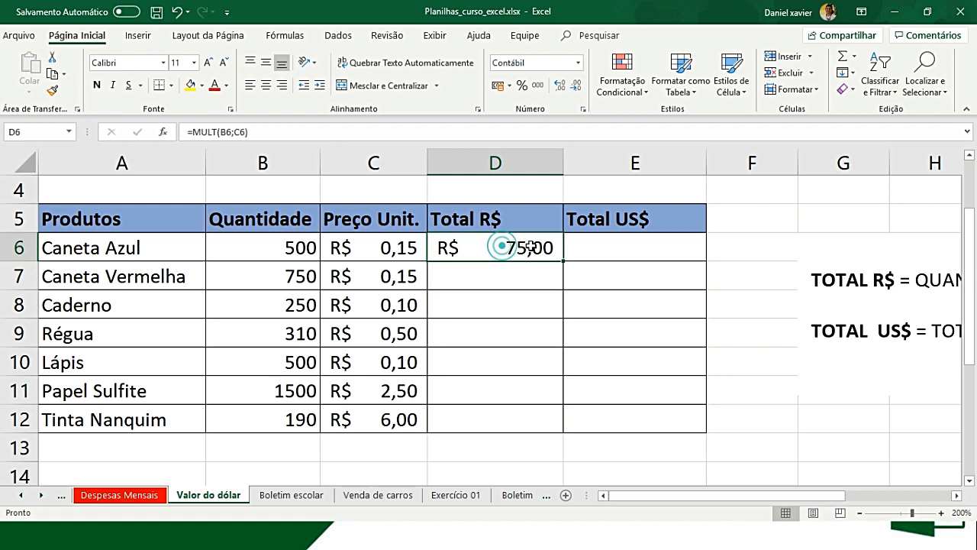
click(522, 276)
drag(564, 290, 558, 428)
click(539, 304)
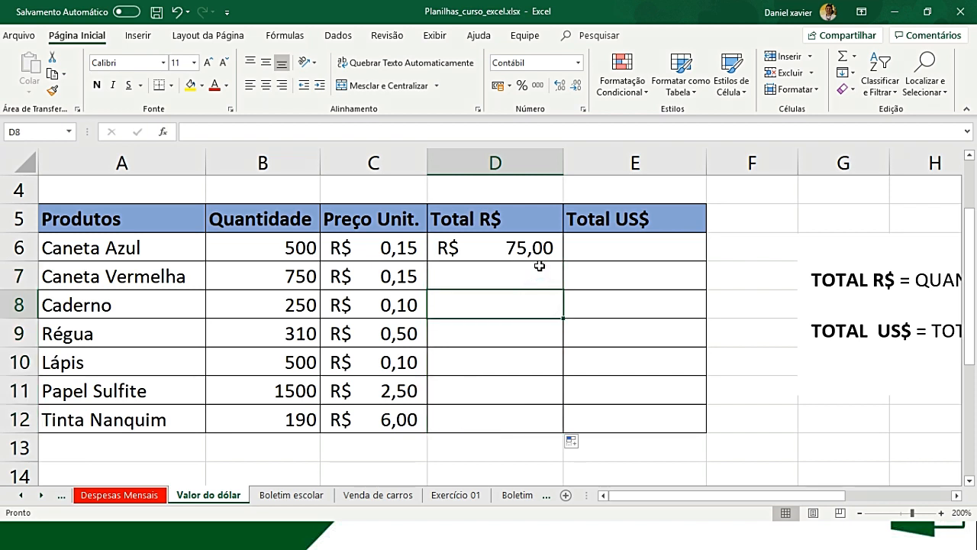
click(472, 279)
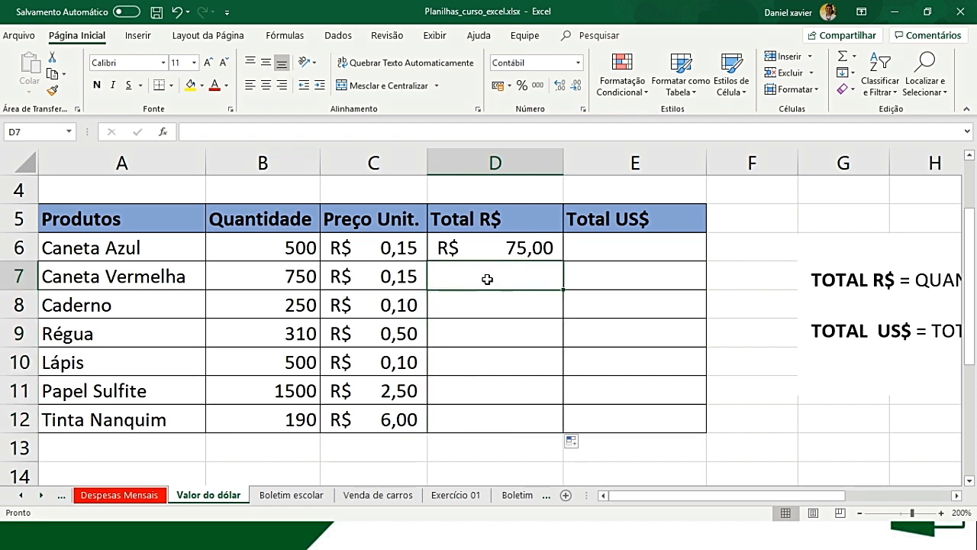
- Fill the Total R$ formula from D6 down to Tinta Nanquim in D12
click(544, 246)
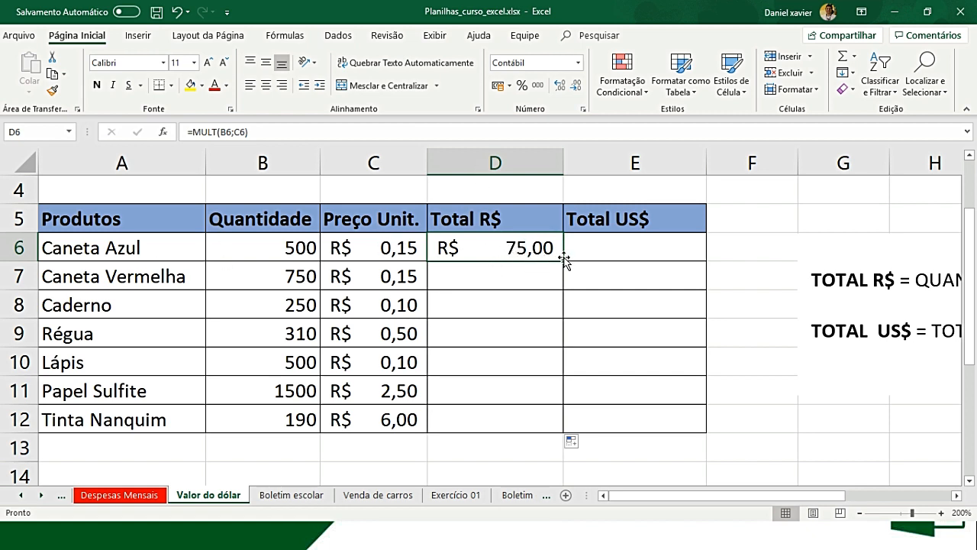
drag(565, 260, 562, 429)
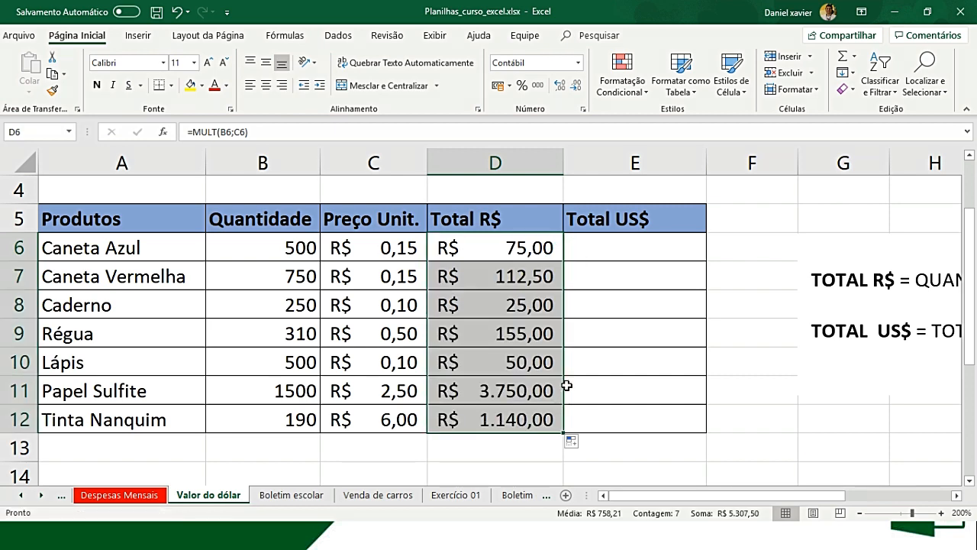
- Calculate the Total US$ for Caneta Azul in E6 with the formula =D6/B1
scroll(576, 378, up, 1)
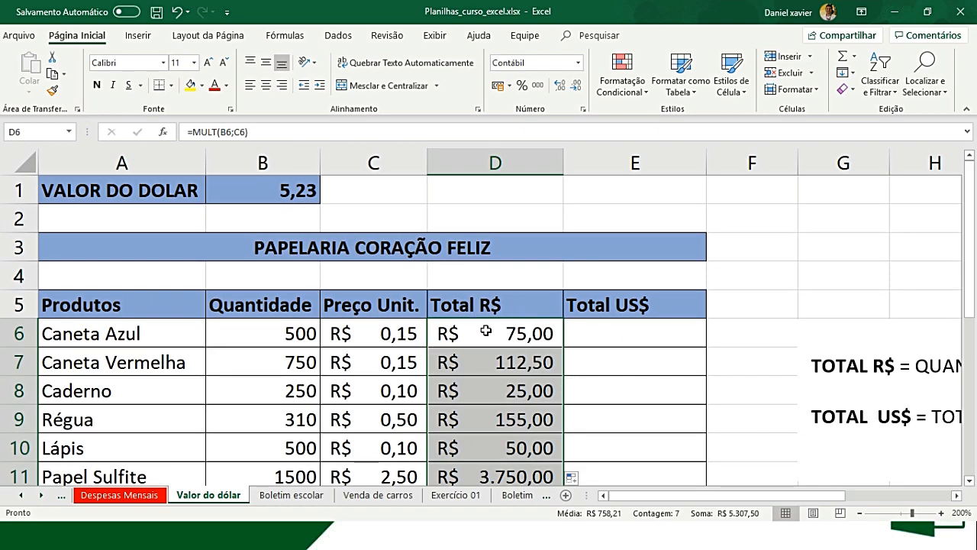
click(597, 329)
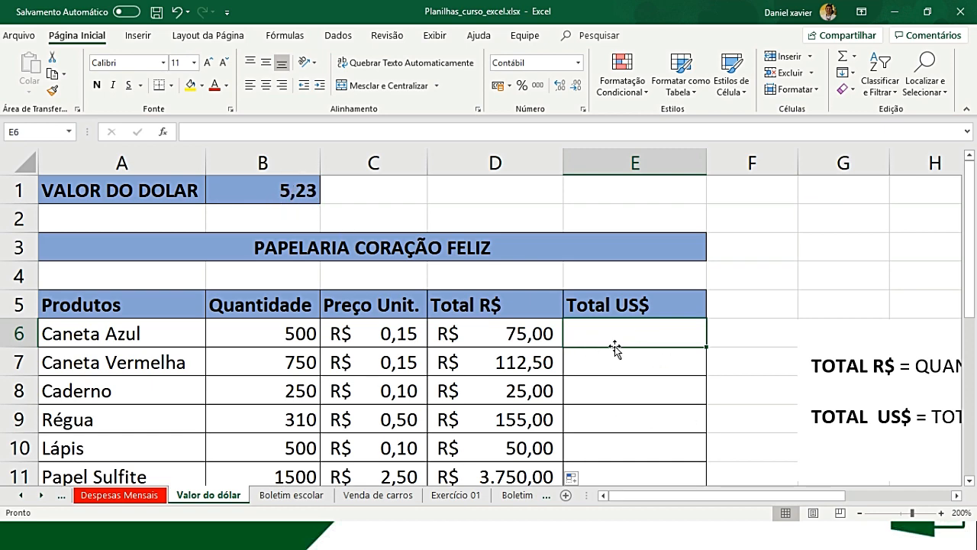
text(=)
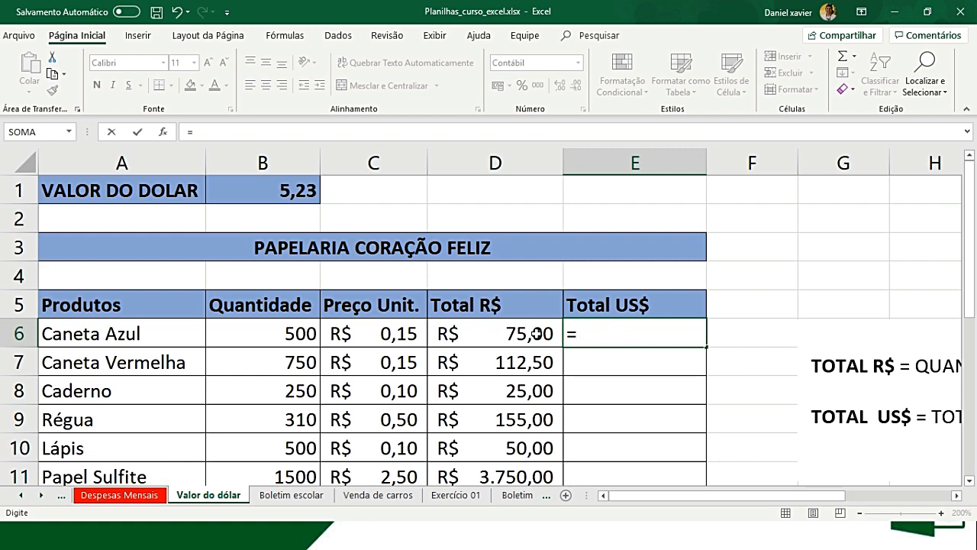
click(508, 336)
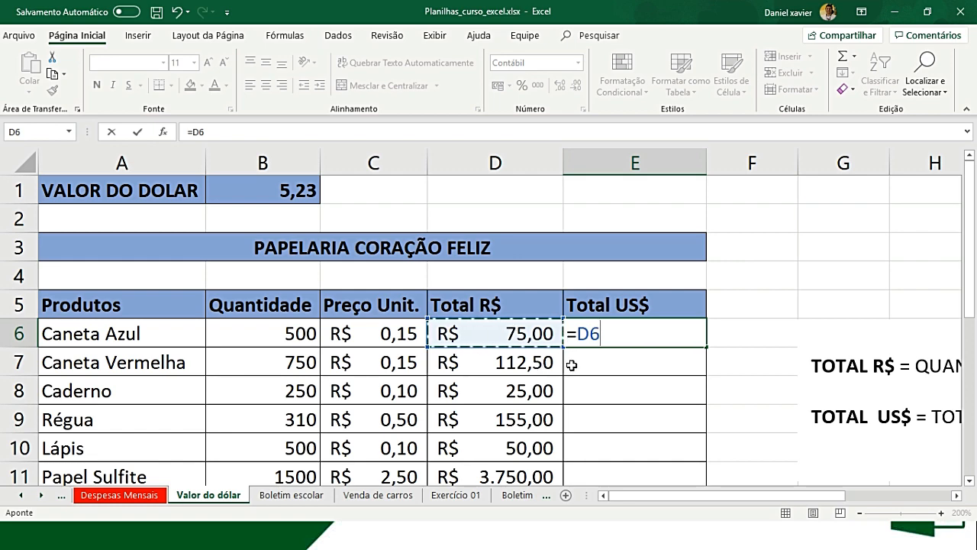
text(/)
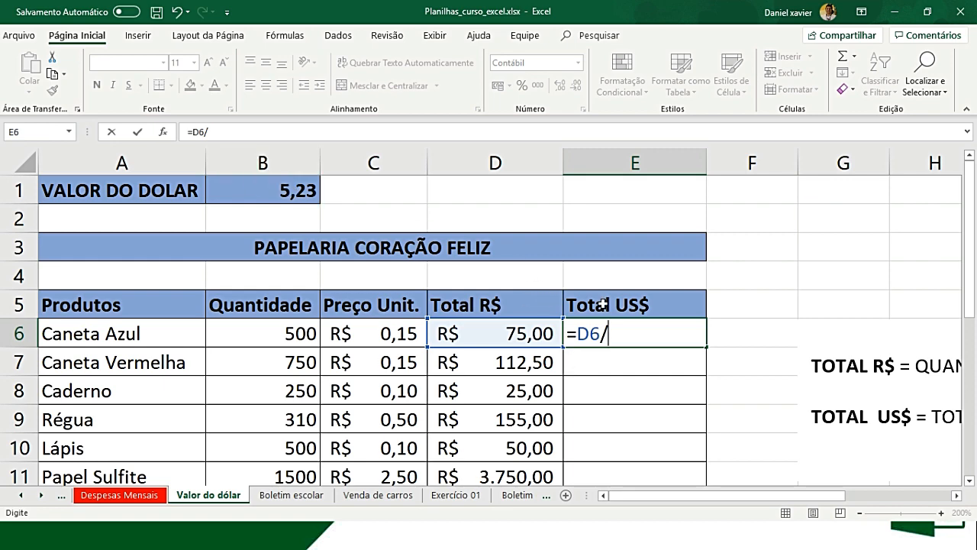
click(307, 190)
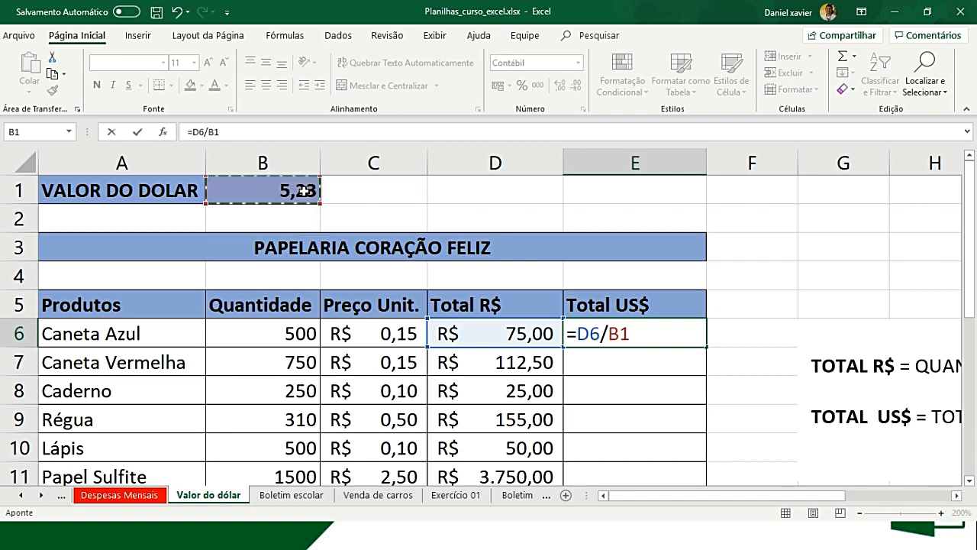
key(Return)
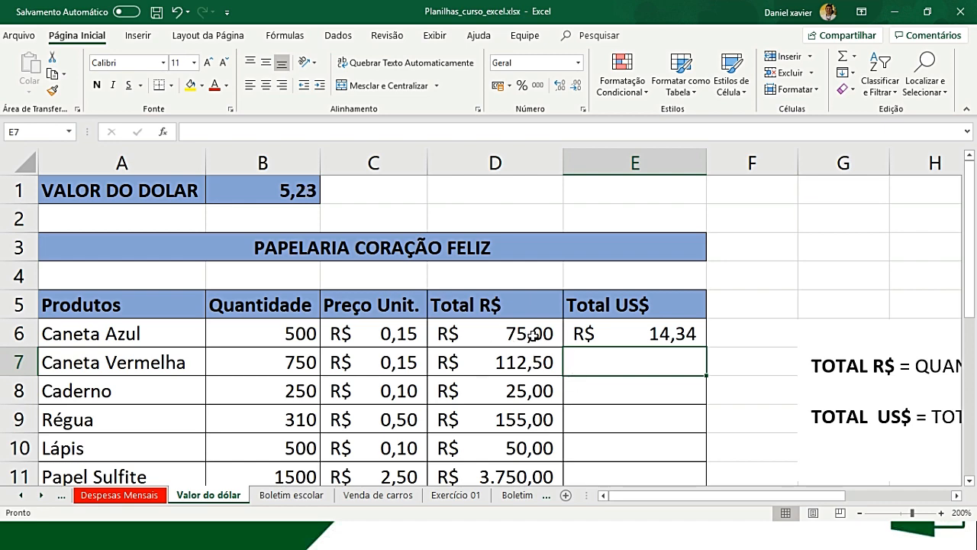
- Format the Caneta Azul Total US$ value in E6 as US dollar accounting currency, $ Inglês (Estados Unidos)
click(622, 337)
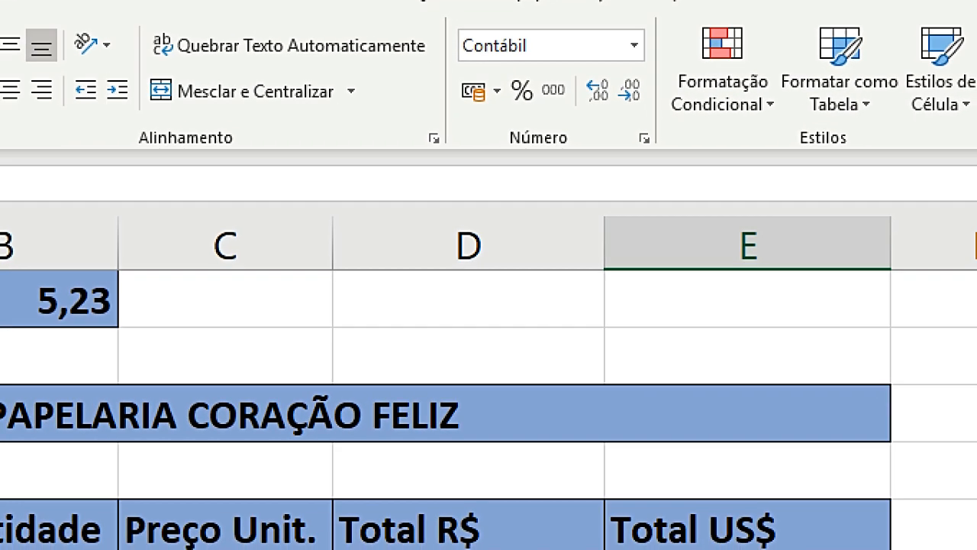
click(522, 85)
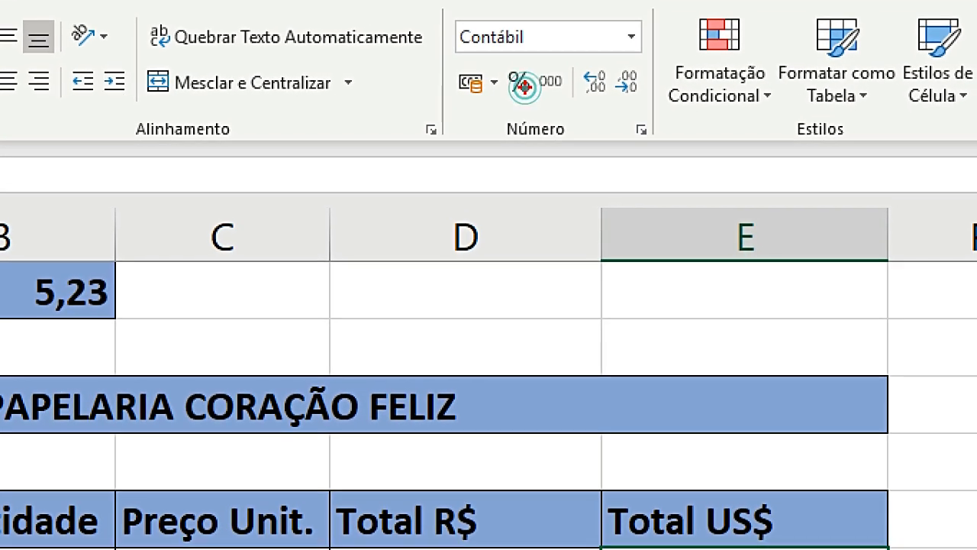
mouse_move(442, 120)
mouse_down()
mouse_move(450, 145)
mouse_move(612, 156)
mouse_move(612, 111)
mouse_up()
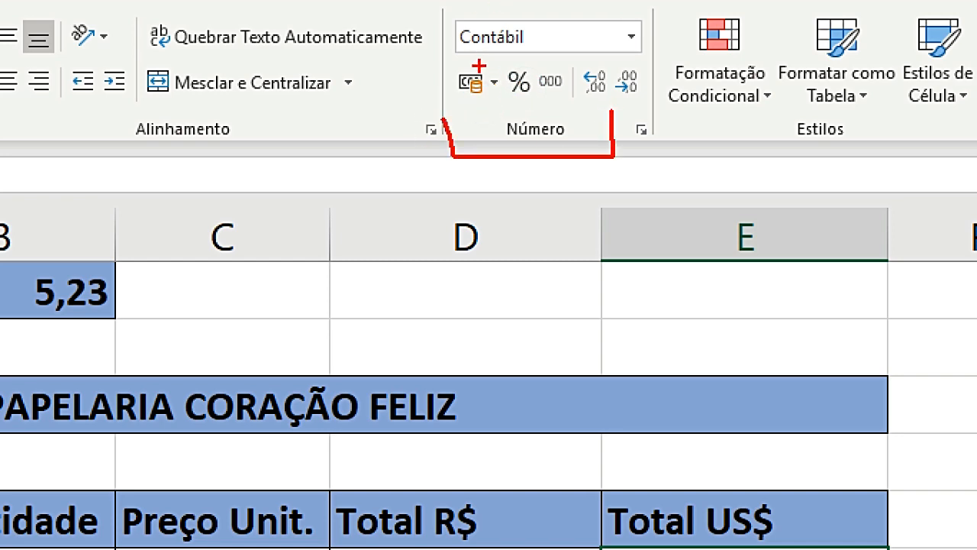
mouse_move(501, 66)
mouse_down()
mouse_move(453, 96)
mouse_move(504, 103)
mouse_move(505, 67)
mouse_up()
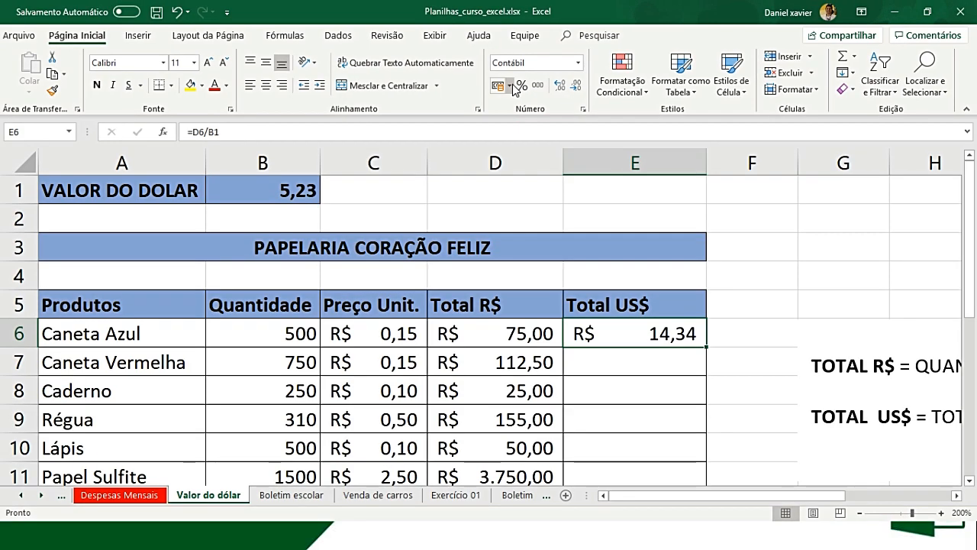
click(510, 86)
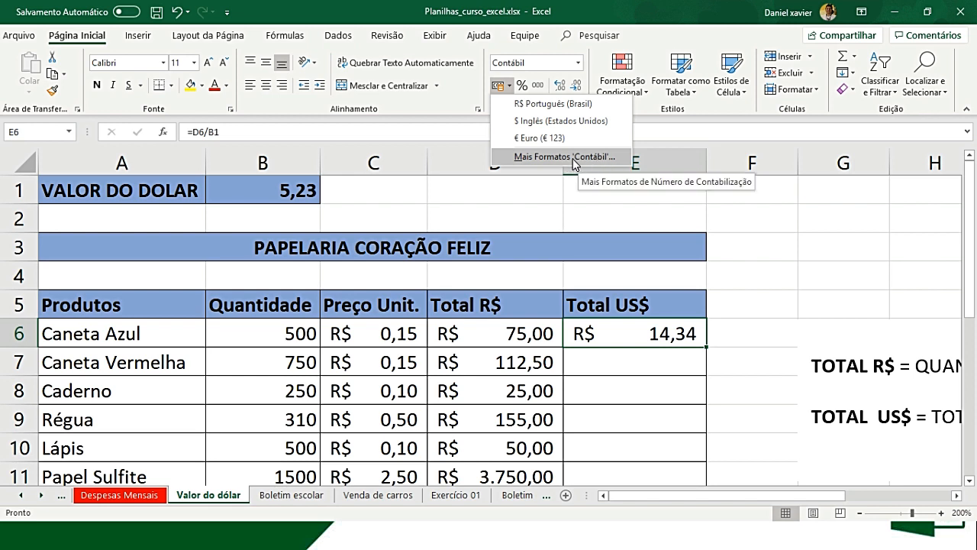
click(537, 124)
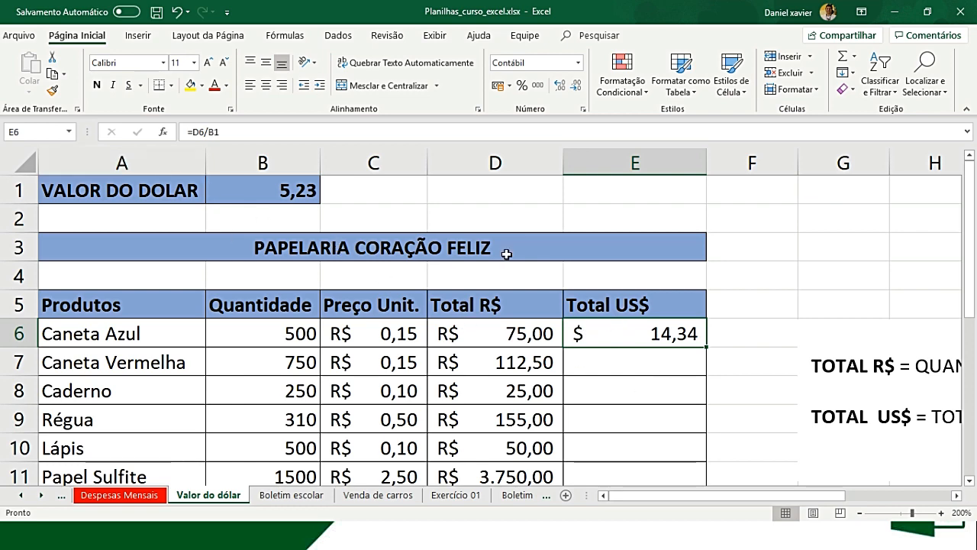
- Fill the Total US$ formula from E6 down to Tinta Nanquim in E12
double_click(707, 349)
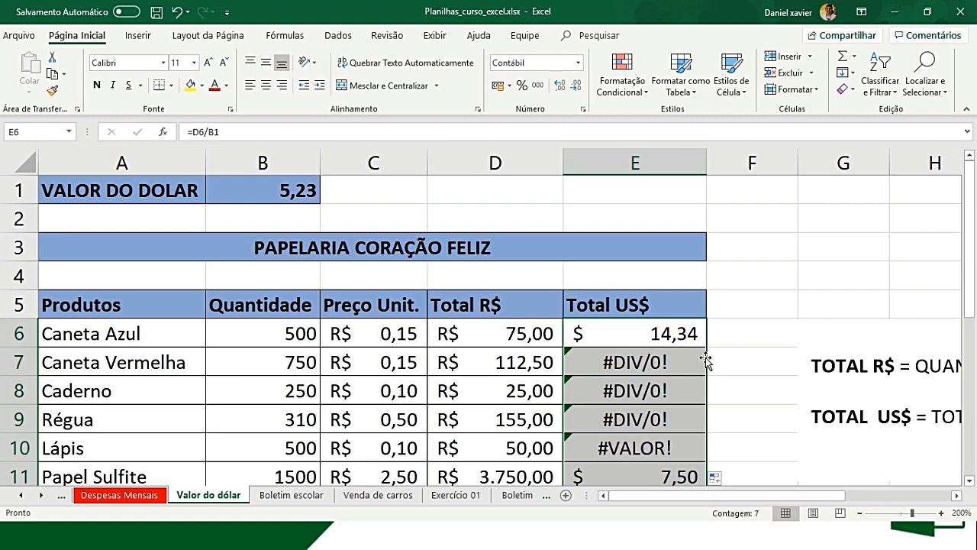
scroll(687, 354, down, 2)
scroll(663, 335, up, 1)
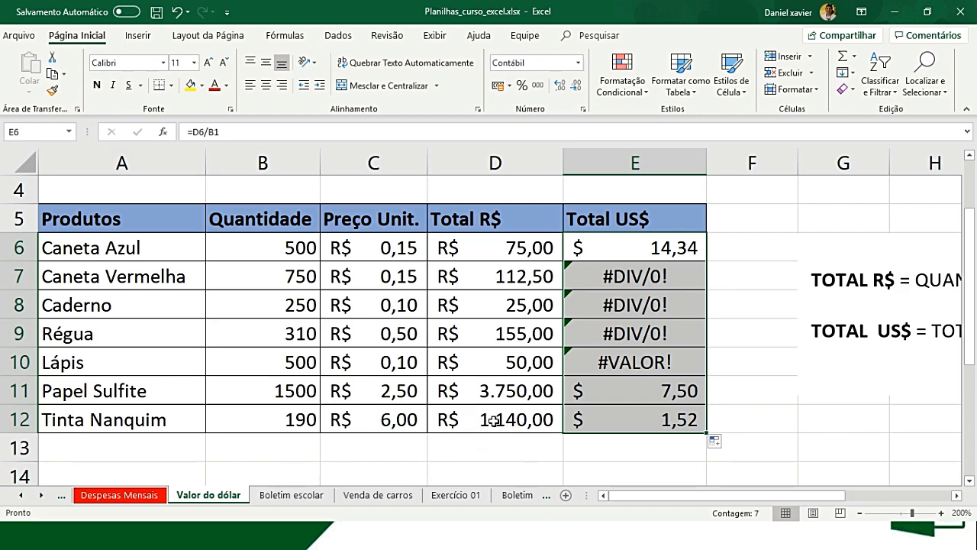
- Review the filled Total US$ column by comparing the formulas in E12, E9 and E6
click(539, 420)
click(615, 420)
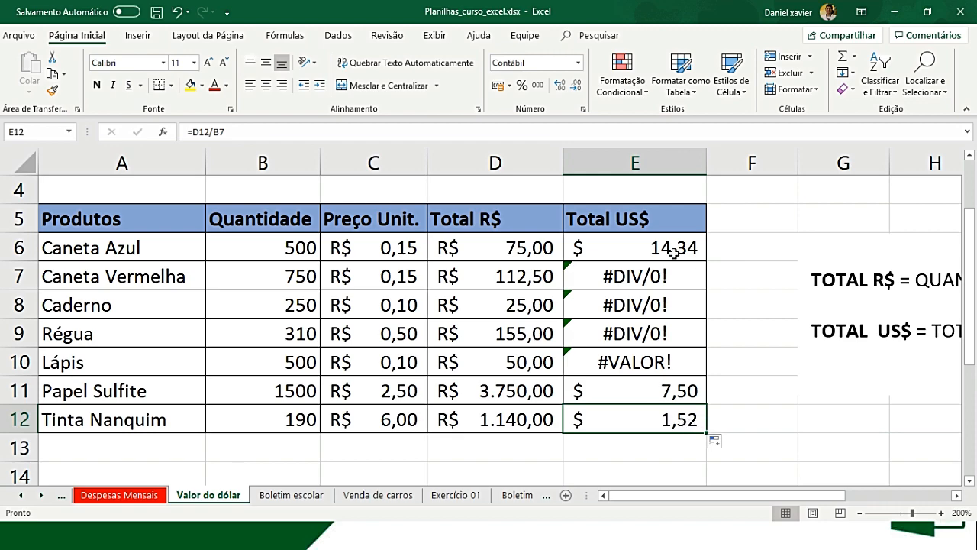
click(603, 333)
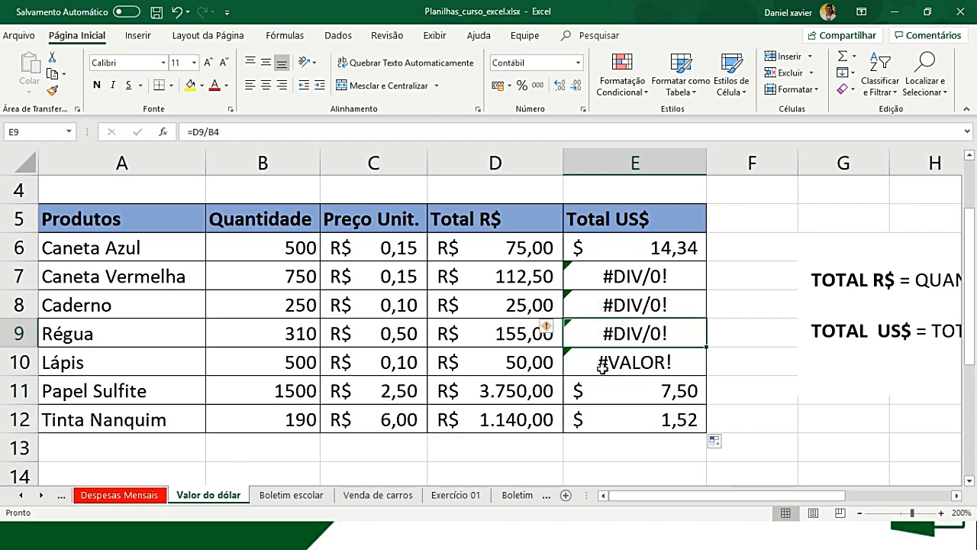
scroll(603, 365, up, 1)
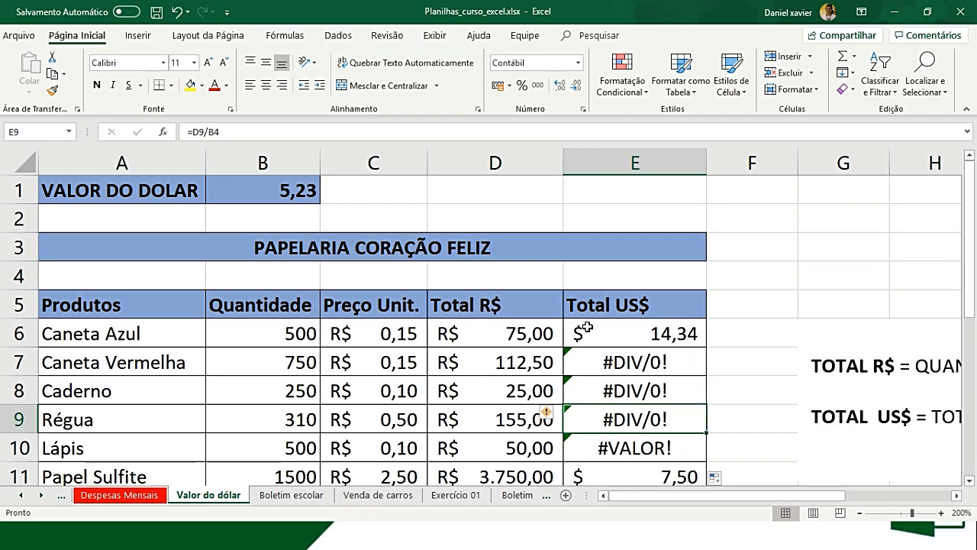
click(660, 333)
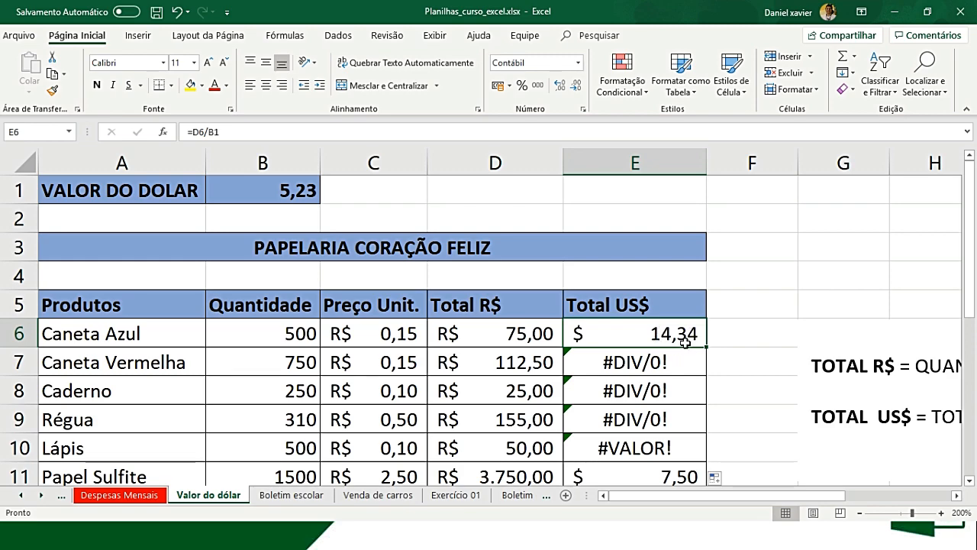
- Trace which cells the Total US$ formulas in E6, E7 and E8 refer to, checking how the dollar rate reference shifts row by row
double_click(681, 337)
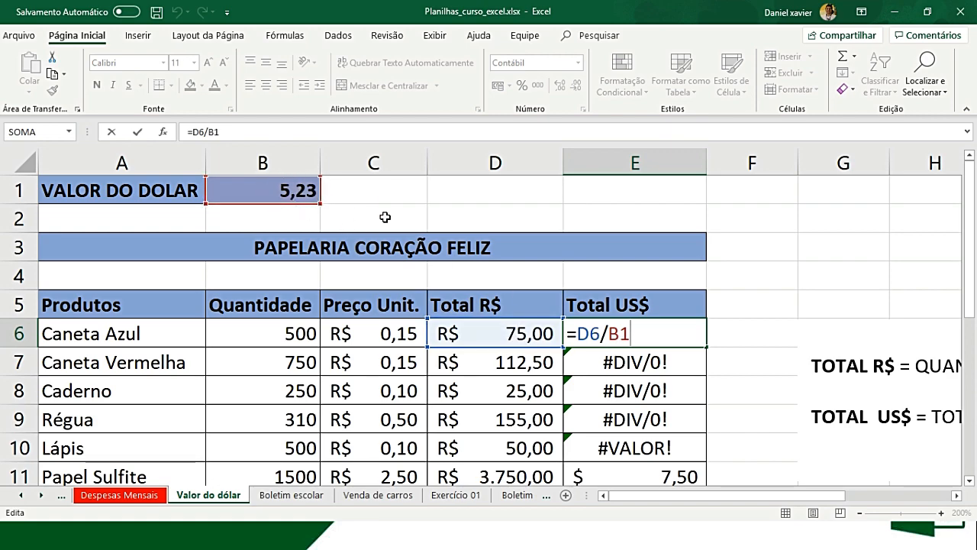
key(Return)
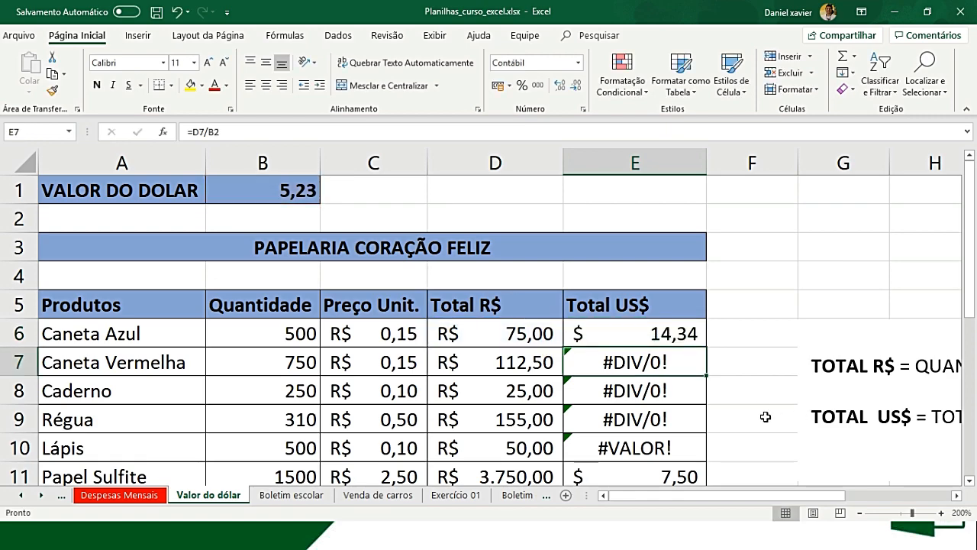
key(F2)
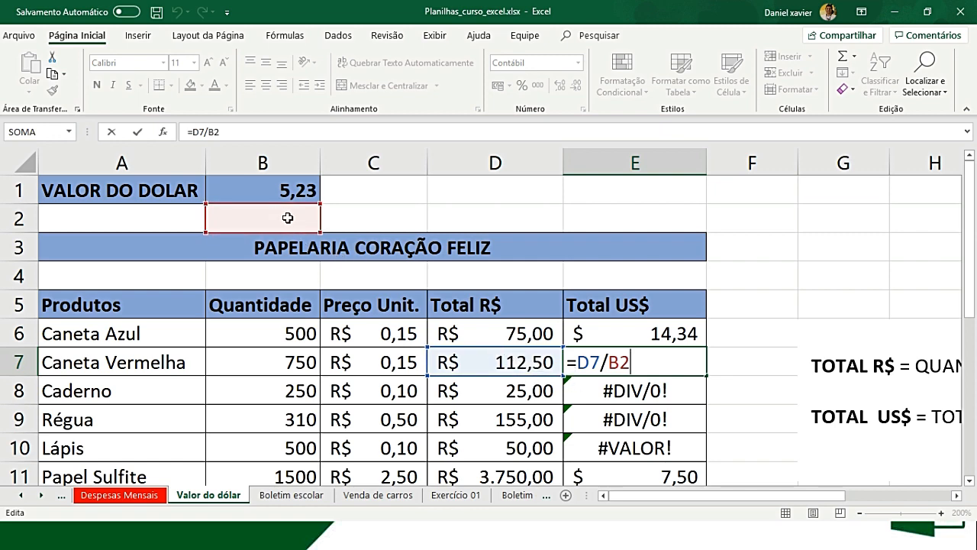
key(Return)
key(F2)
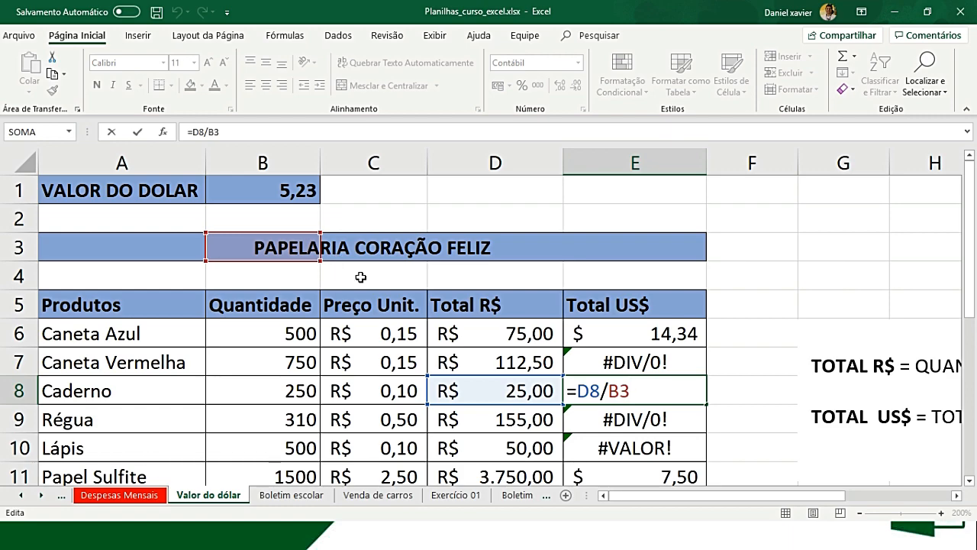
key(Return)
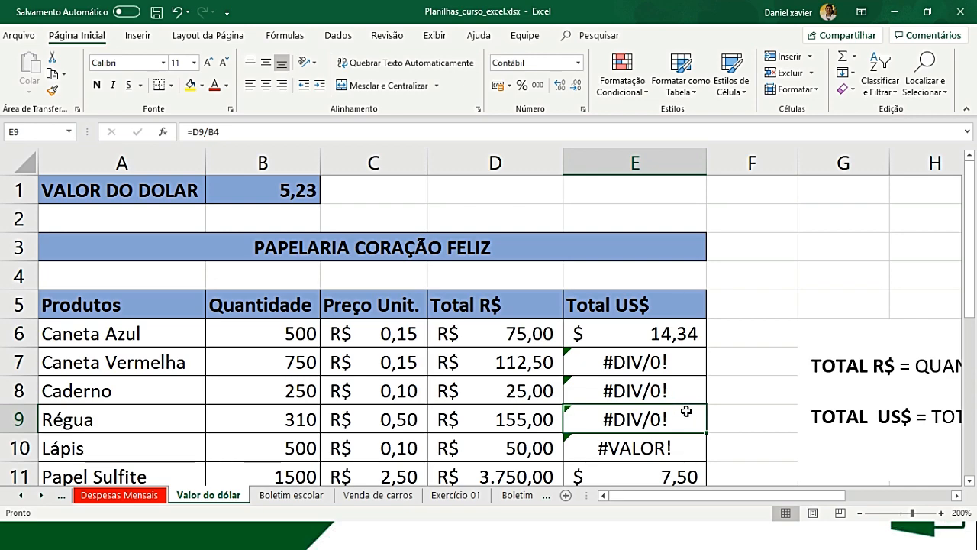
click(670, 337)
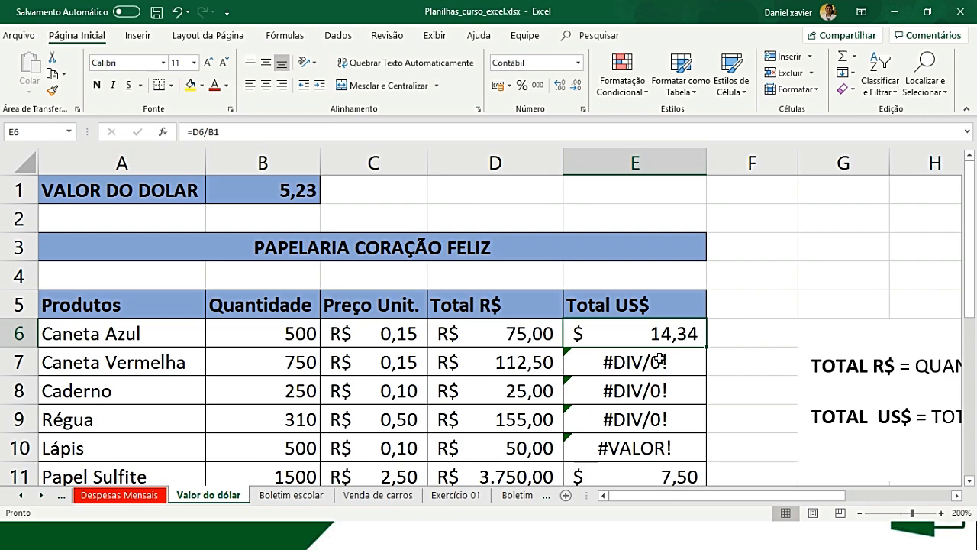
double_click(598, 339)
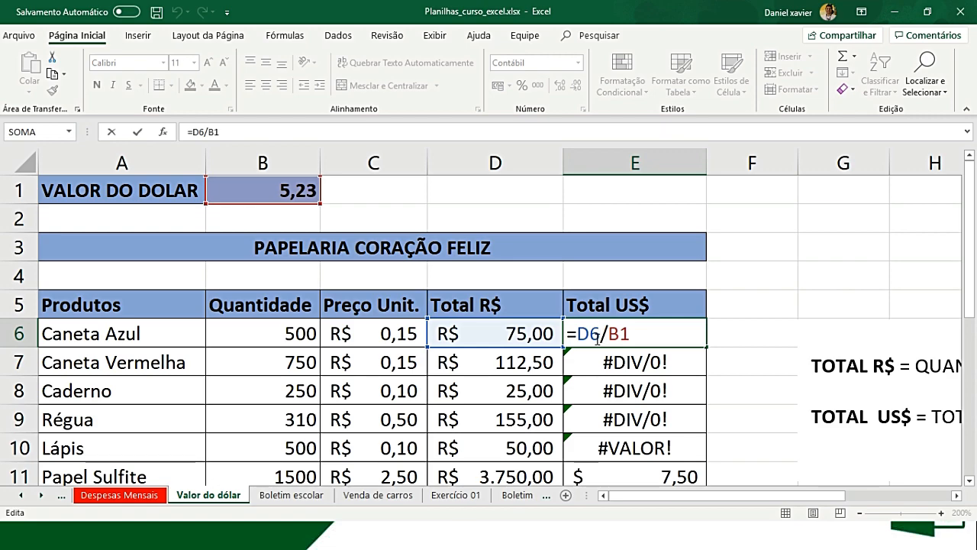
key(Return)
key(F2)
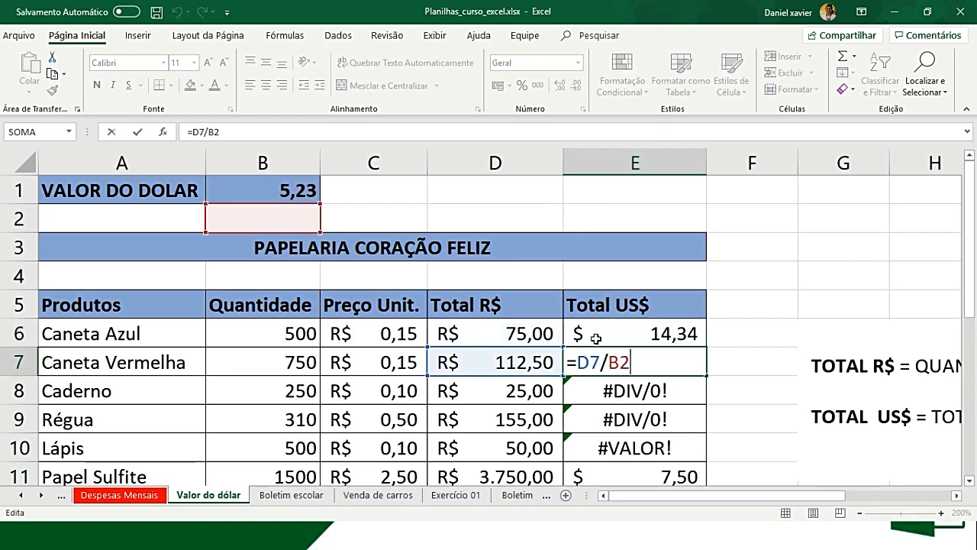
key(Return)
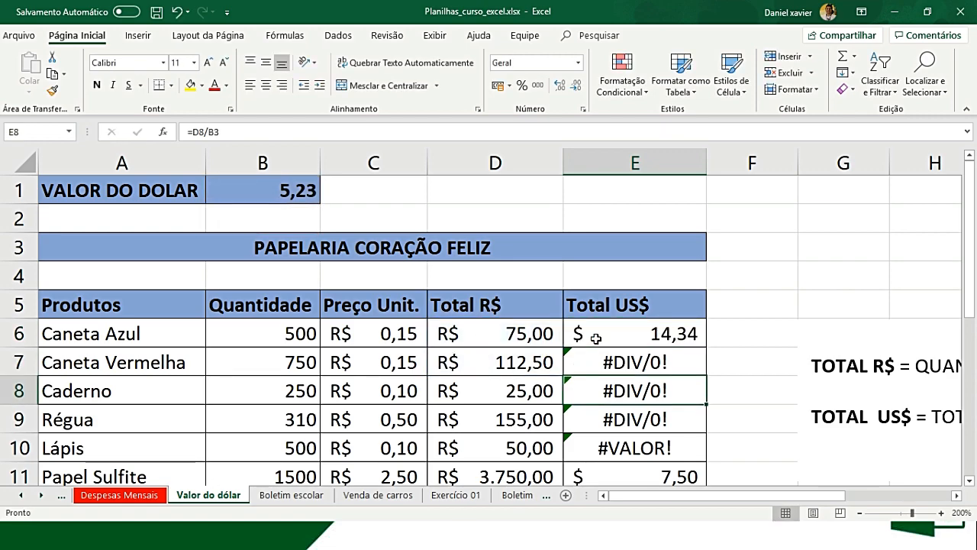
- Copy the Total US$ formula from E6 across to F6 and compare the cell references in both formulas
click(657, 342)
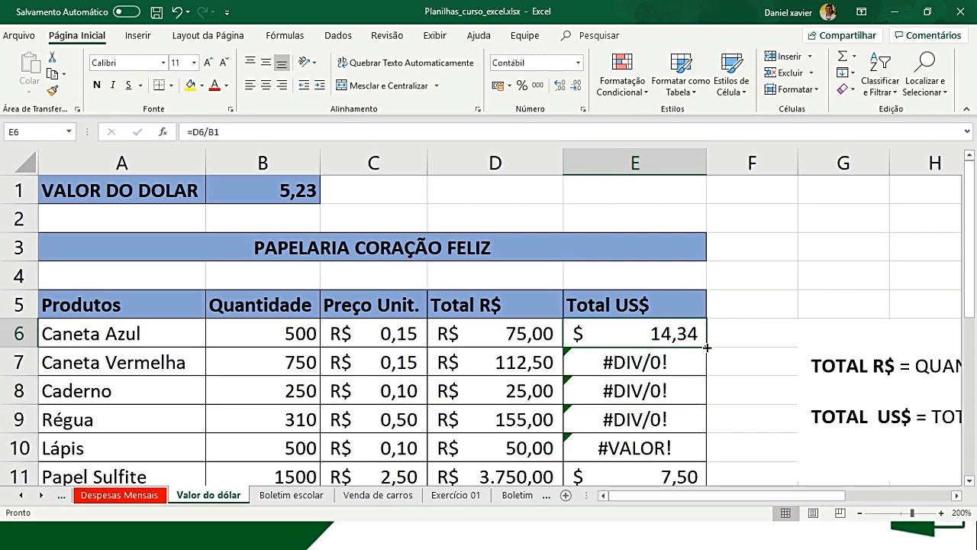
drag(709, 347, 765, 348)
click(663, 335)
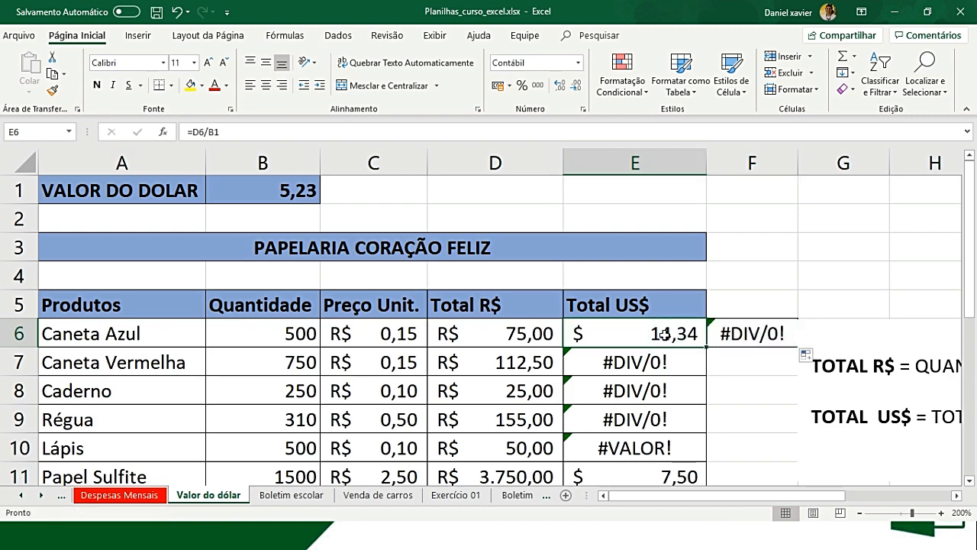
double_click(662, 333)
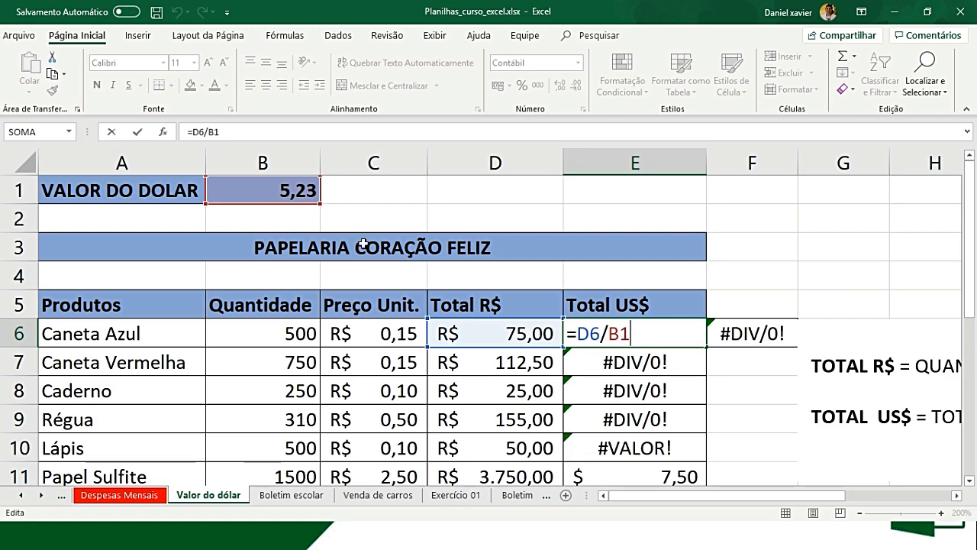
key(Tab)
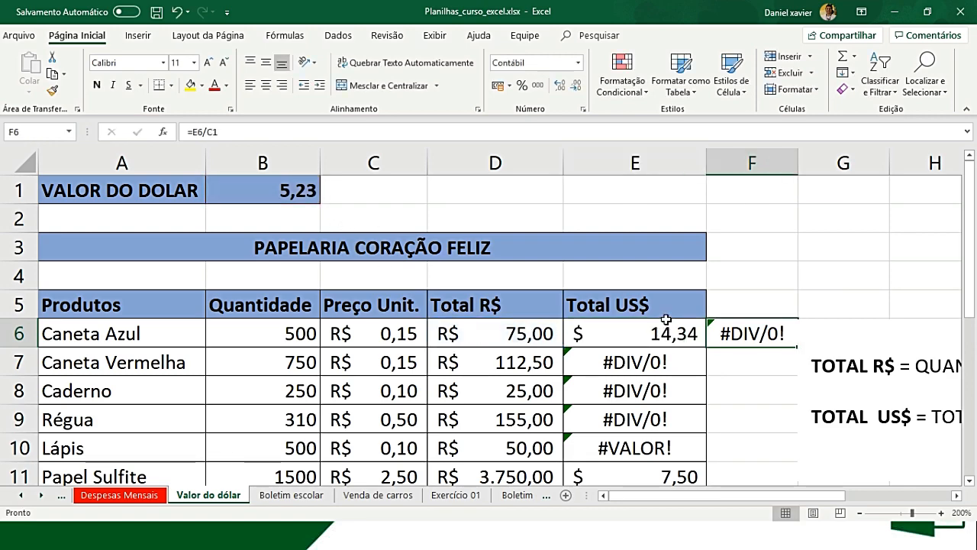
key(F2)
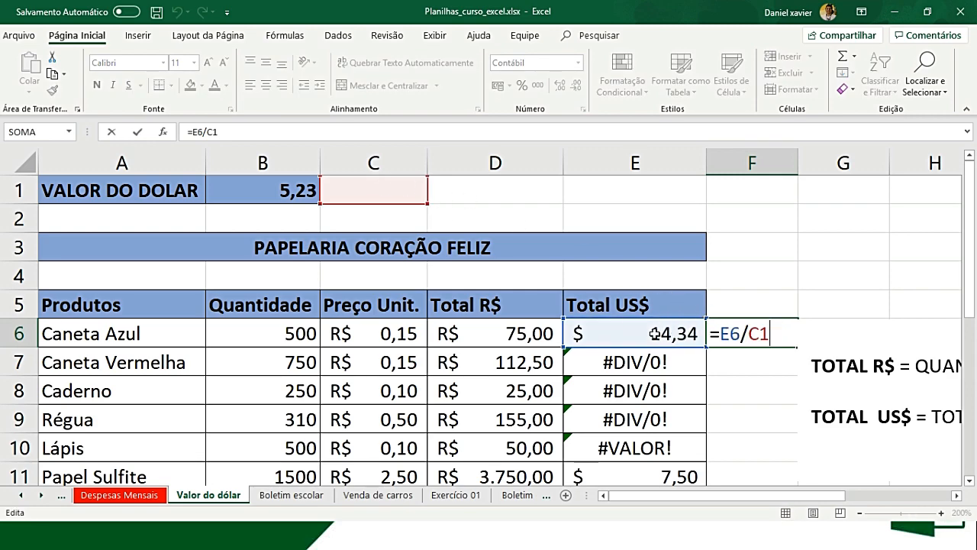
key(Return)
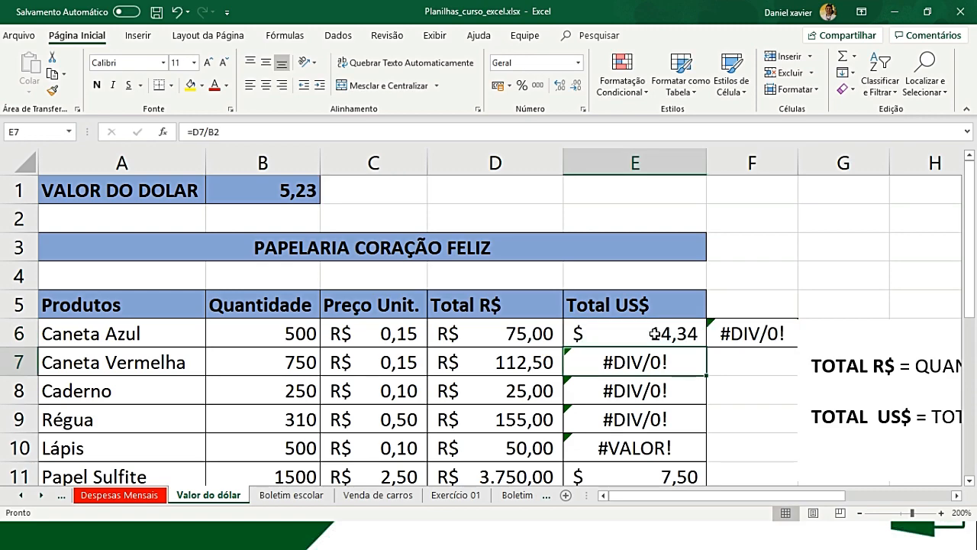
- Undo the formula copy into F6
key(ctrl+z)
click(654, 333)
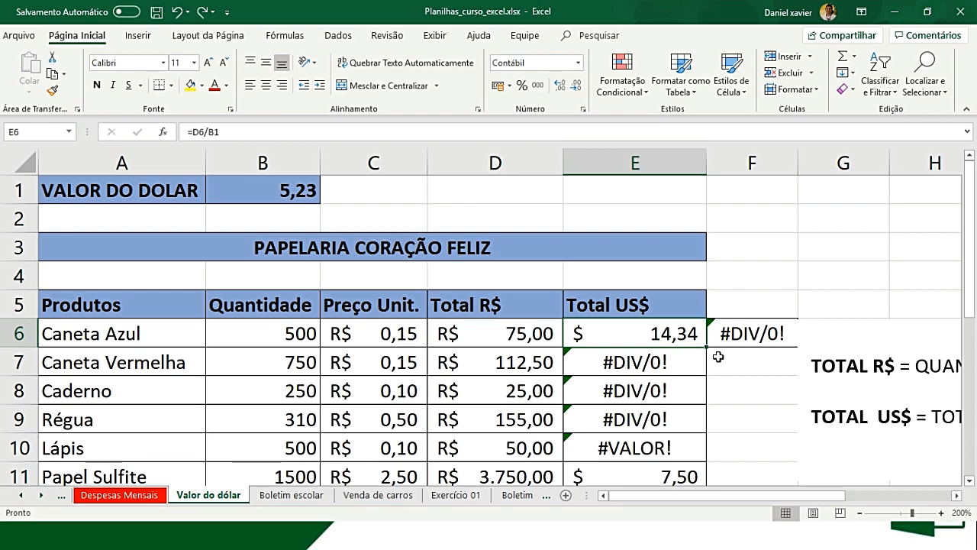
key(ctrl+z)
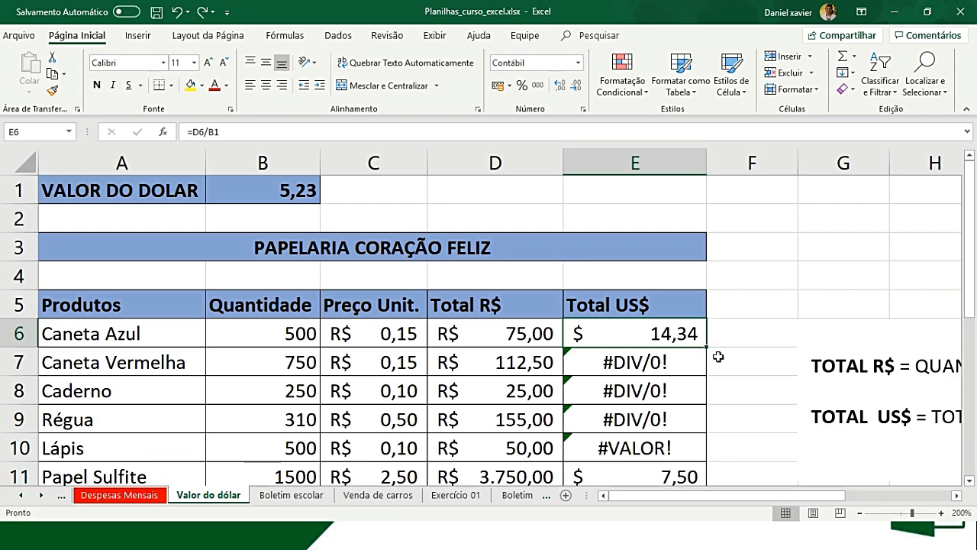
click(675, 356)
- Make the dollar rate reference in the E6 formula fully absolute, so that it reads =D6/$B$1
click(628, 342)
double_click(649, 332)
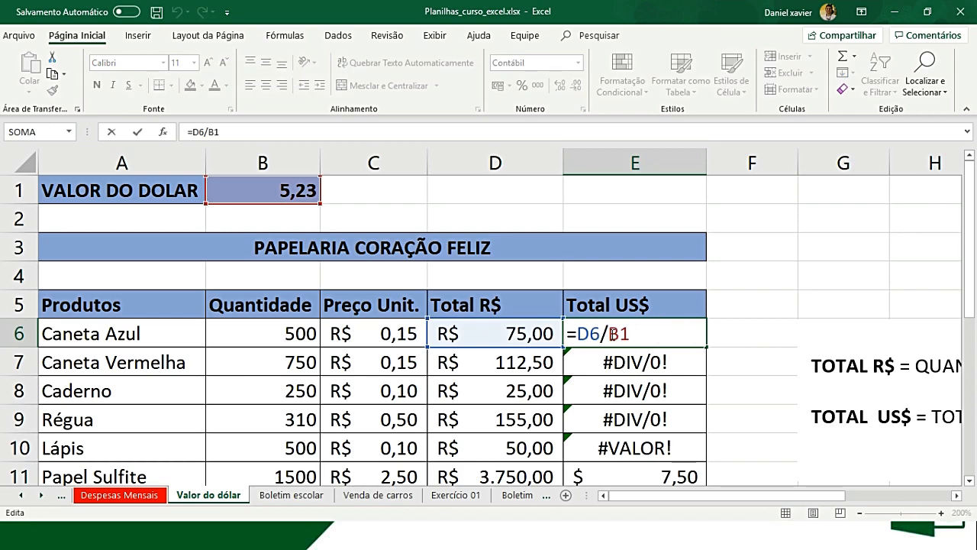
drag(608, 334, 630, 333)
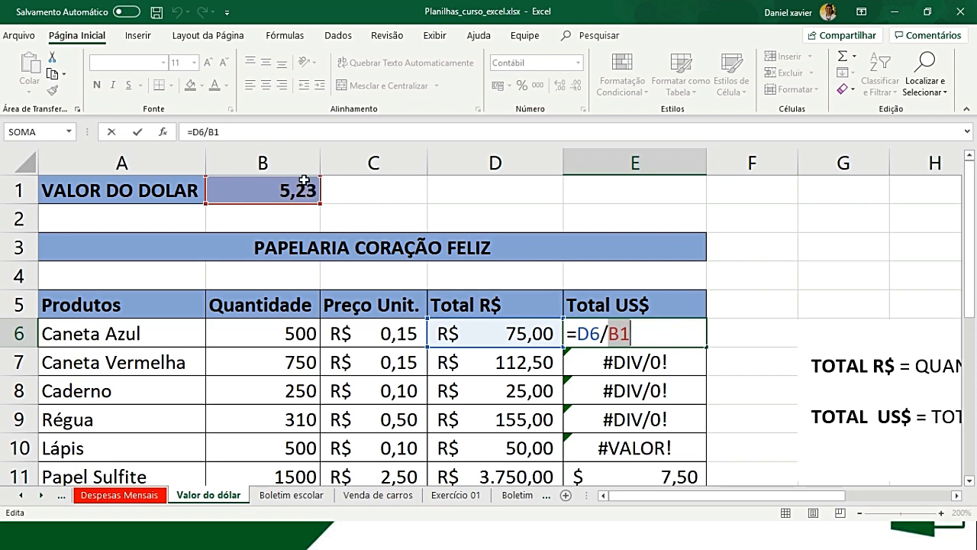
click(609, 334)
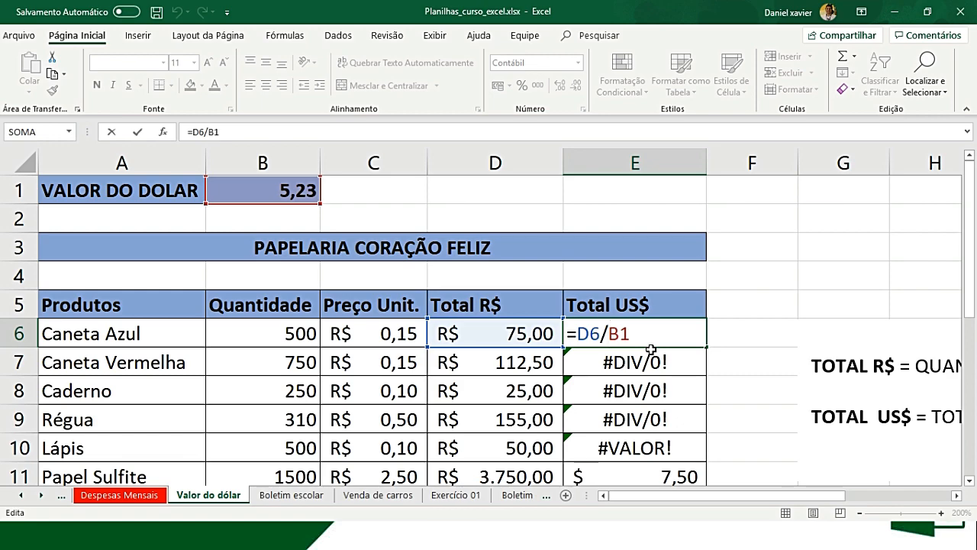
text($B$)
key(BackSpace)
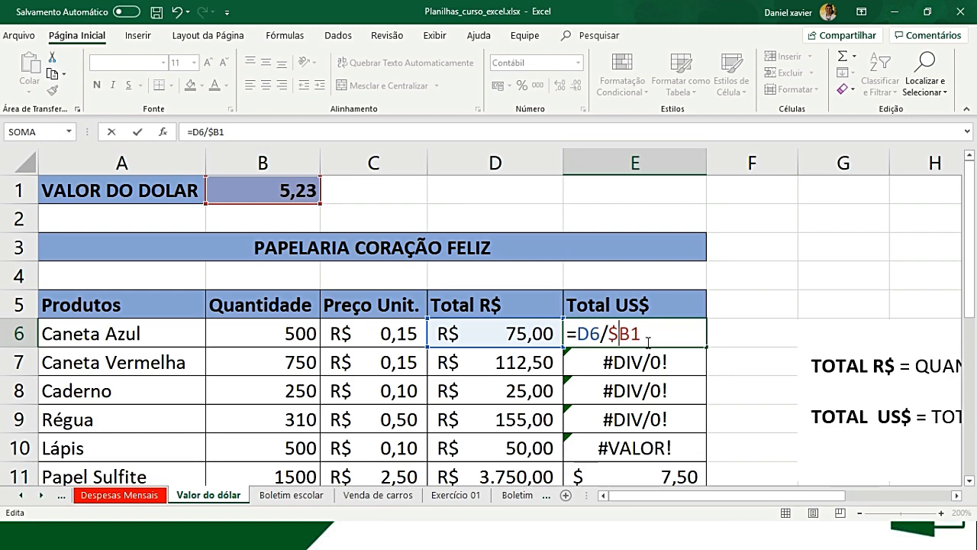
key(BackSpace)
key(F4)
- Lock only the column of the dollar rate reference in E6, changing the formula to =D6/$B1
click(611, 335)
click(643, 334)
click(617, 334)
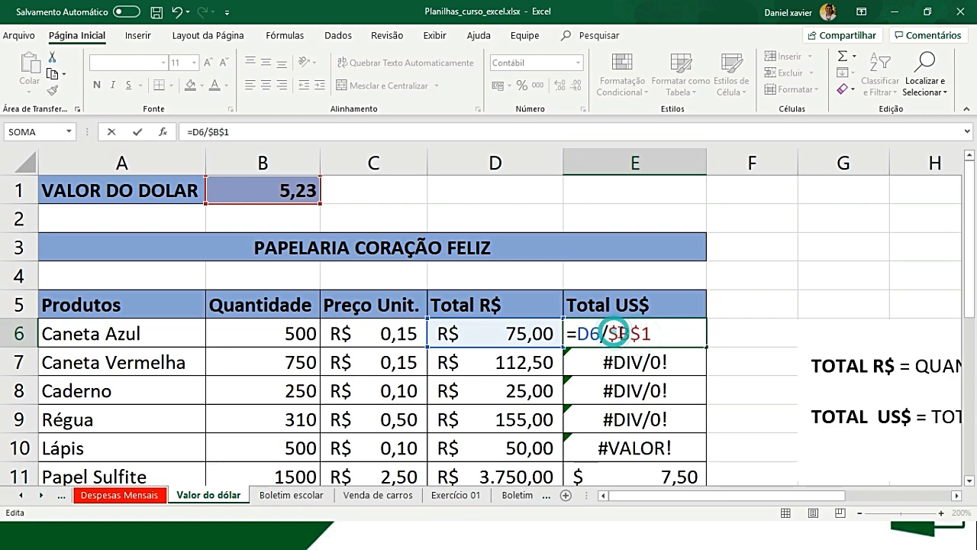
drag(630, 336, 609, 335)
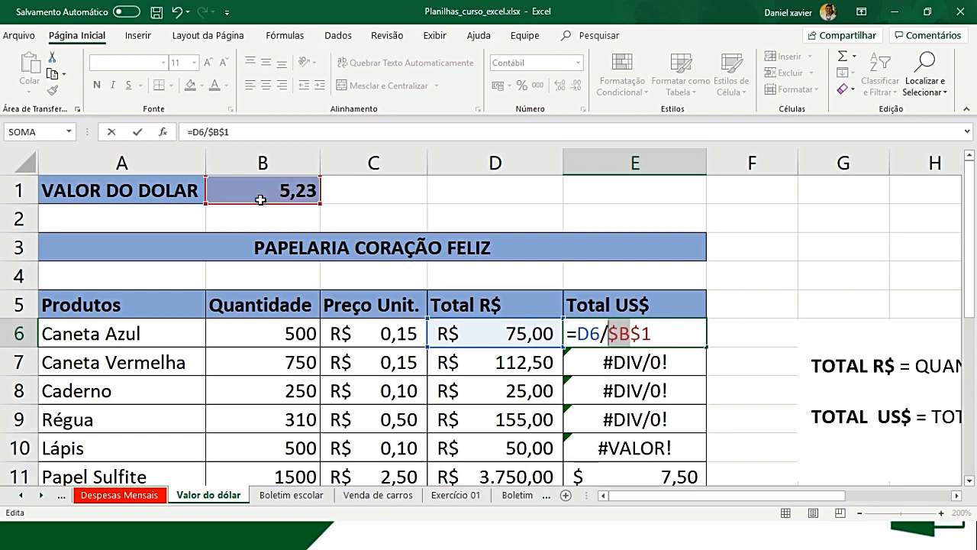
click(640, 331)
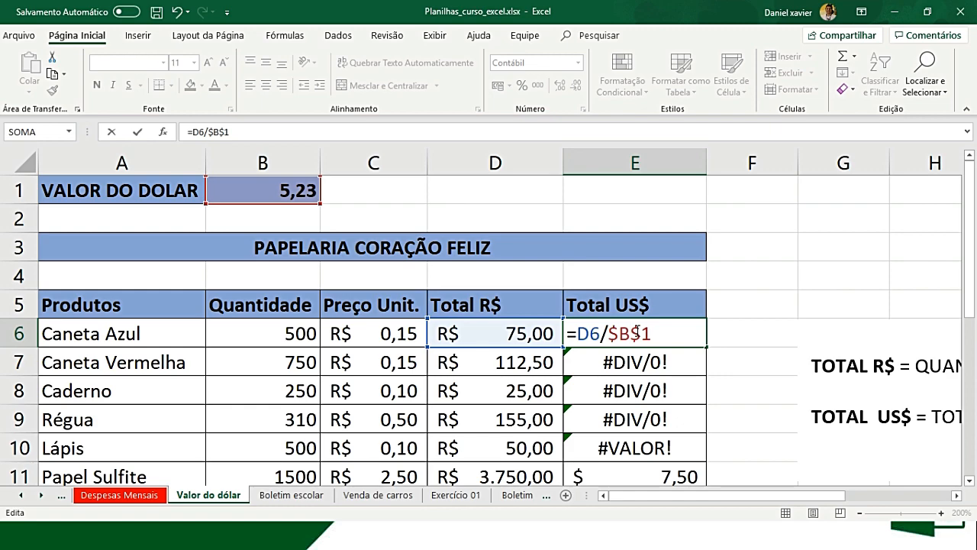
click(612, 330)
drag(645, 332, 636, 333)
key(Delete)
key(Return)
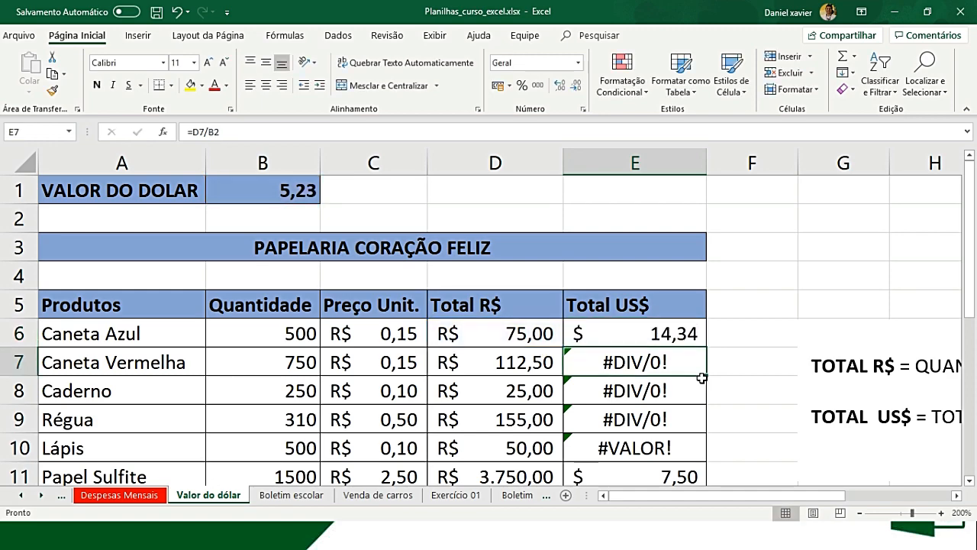
- Fill the column-locked formula from E6 down the Total US$ column to E12
click(701, 343)
drag(706, 345, 697, 422)
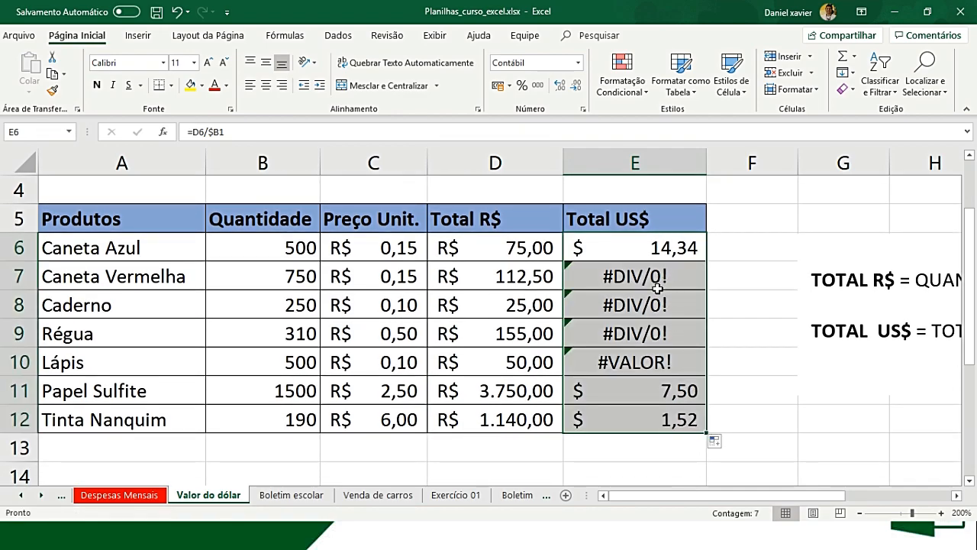
scroll(641, 283, up, 1)
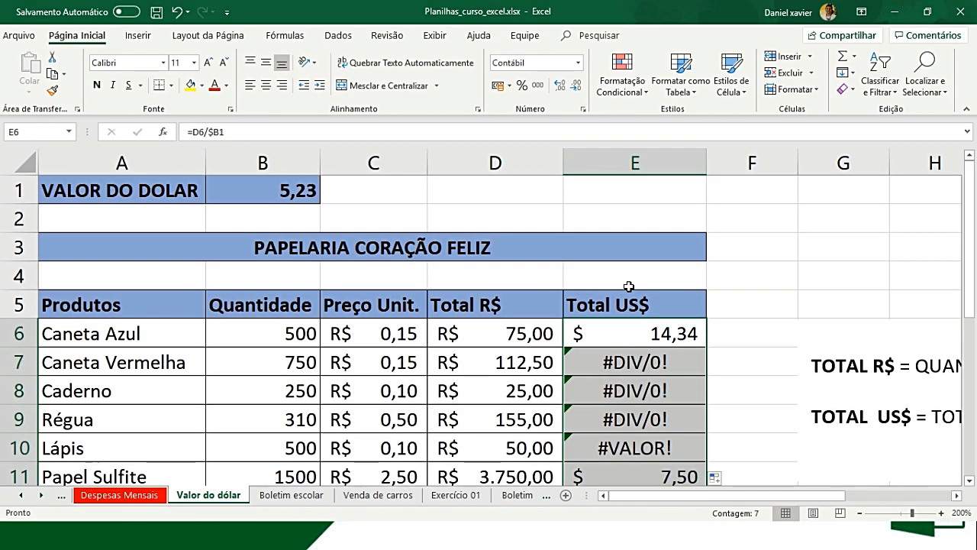
- Copy the column-locked formula from E6 across to F6 and inspect its dollar rate reference
click(656, 330)
drag(709, 347, 768, 349)
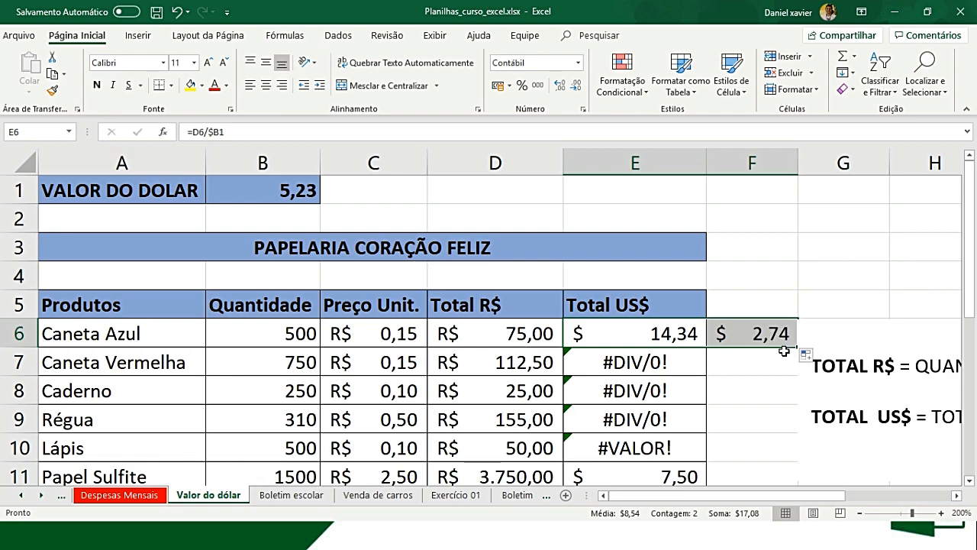
click(755, 333)
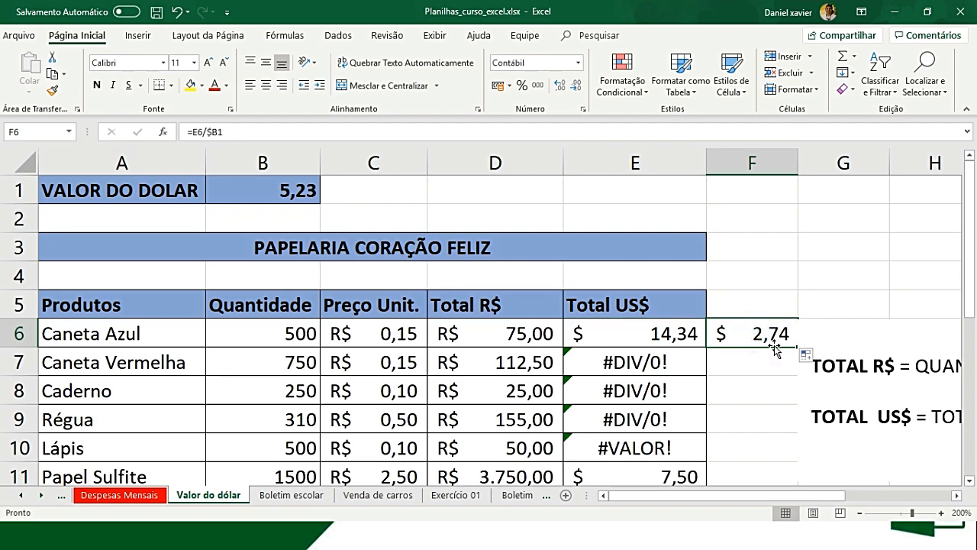
double_click(771, 344)
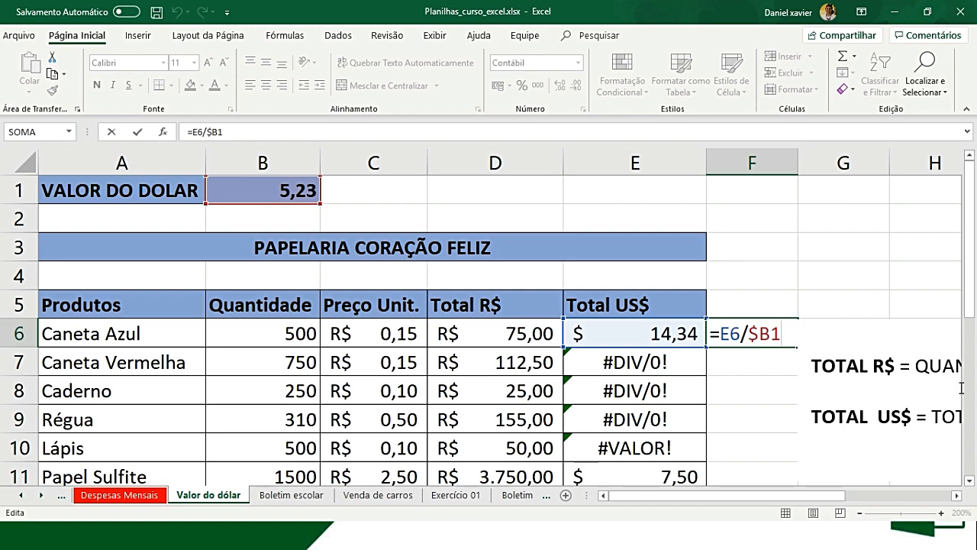
click(748, 334)
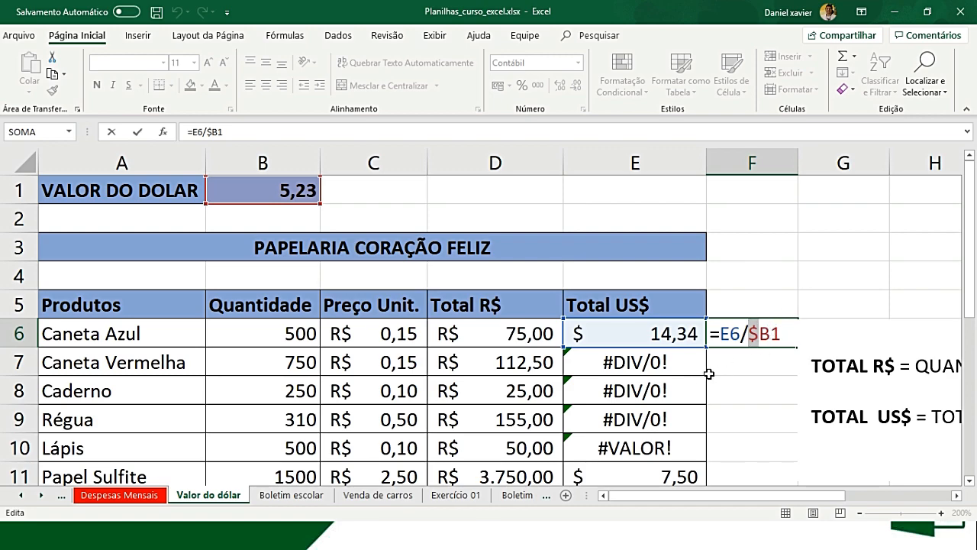
- Compare the references in the E7, E8 and F6 formulas, checking how the column lock behaves down rows and across columns
key(Return)
key(Left)
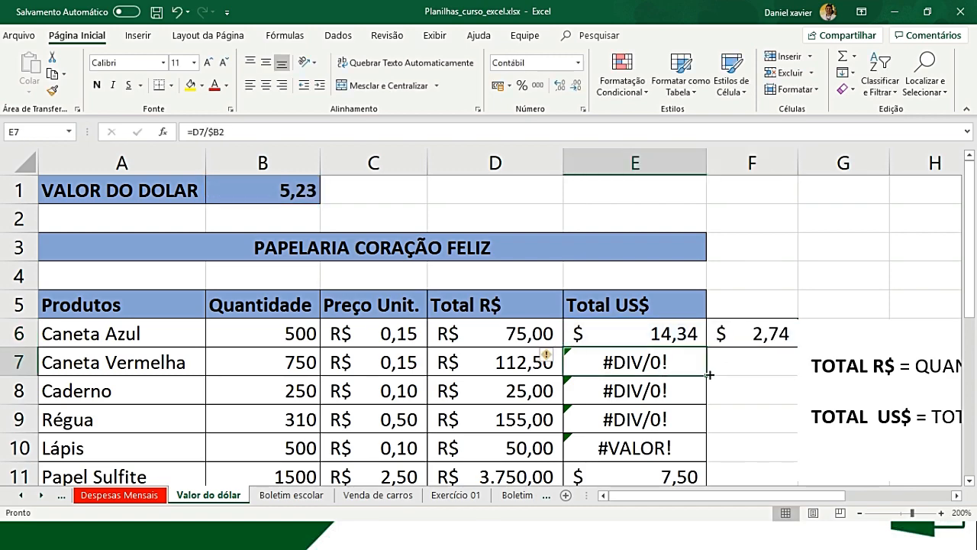
key(F2)
key(Return)
key(F2)
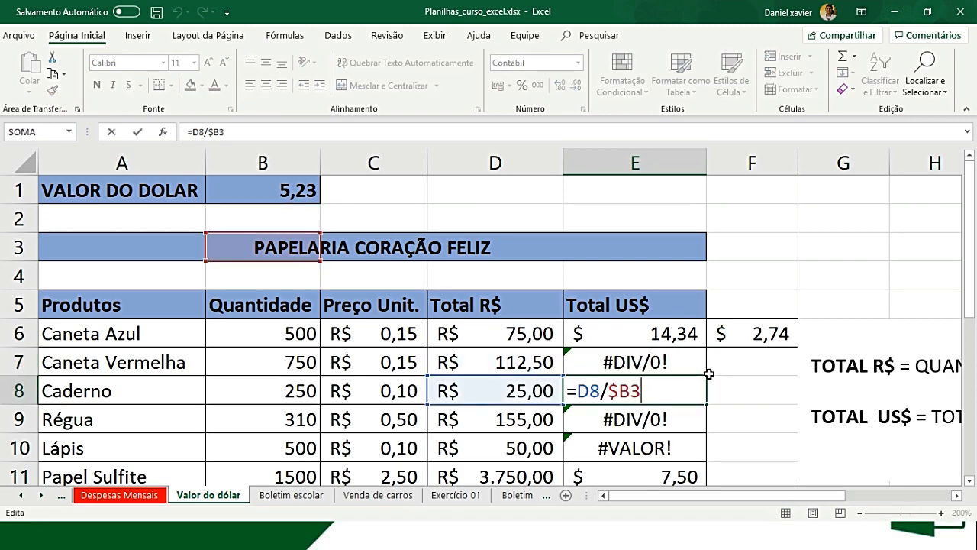
key(Return)
click(747, 336)
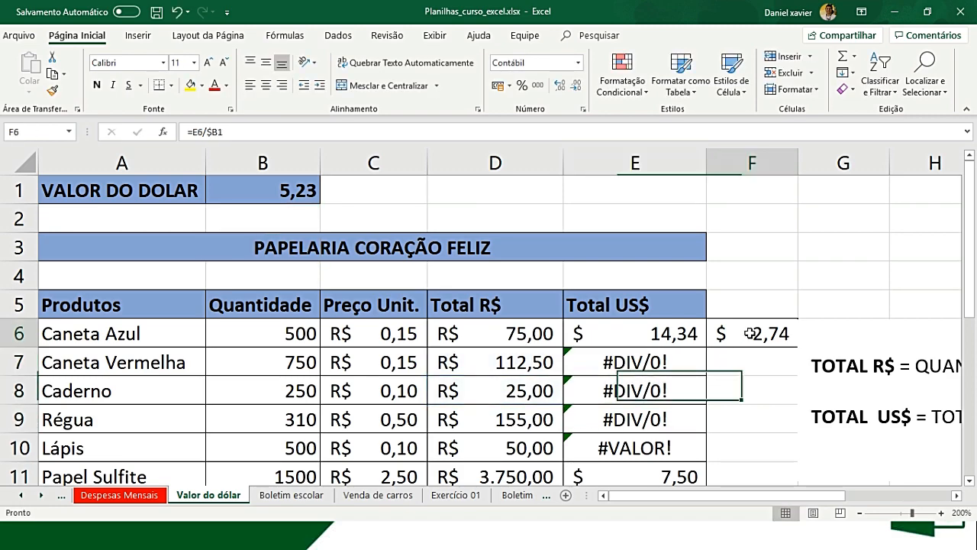
key(F2)
drag(771, 335, 752, 336)
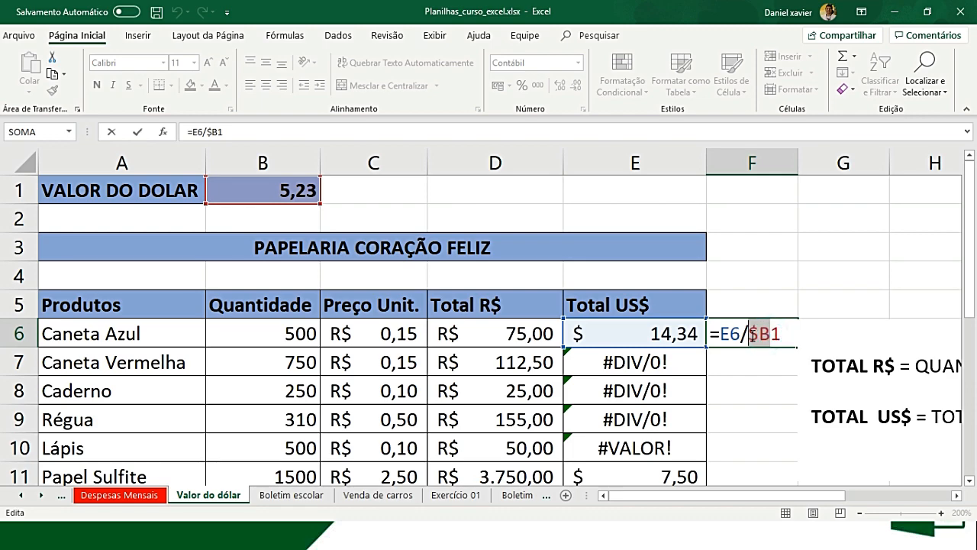
click(731, 334)
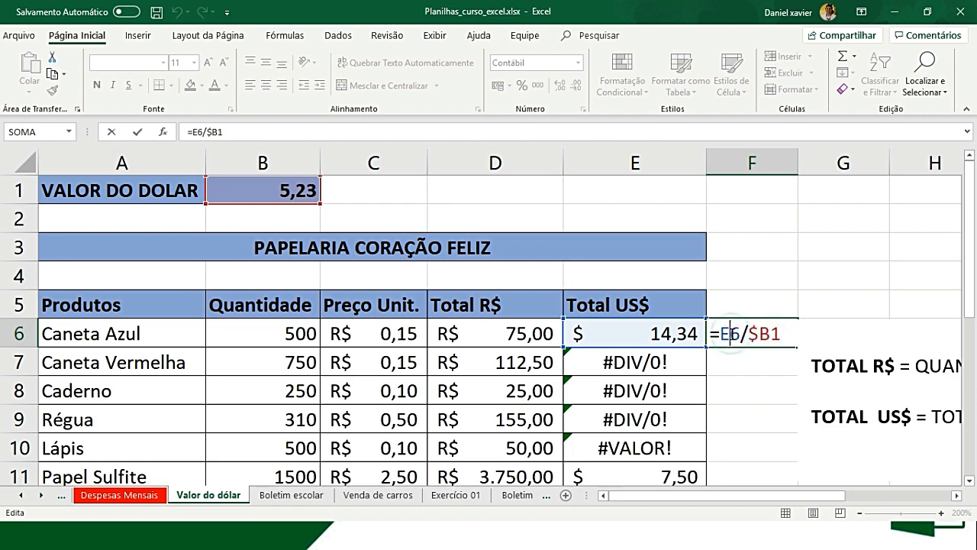
click(749, 333)
key(Left)
key(Return)
click(731, 334)
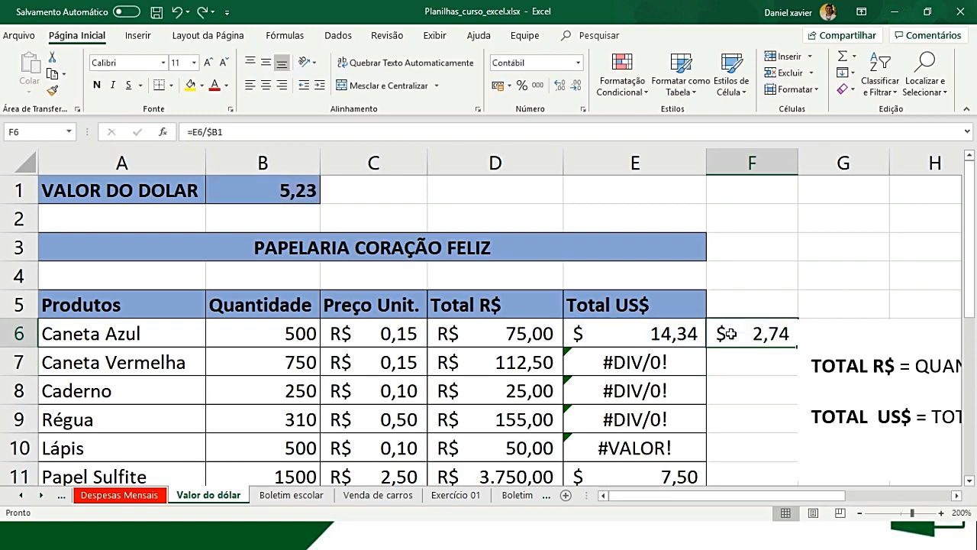
- Undo the copy of the column-locked formula into F6
key(Left)
key(Down)
key(Down)
key(Up)
key(Up)
key(Right)
key(Left)
key(ctrl+z)
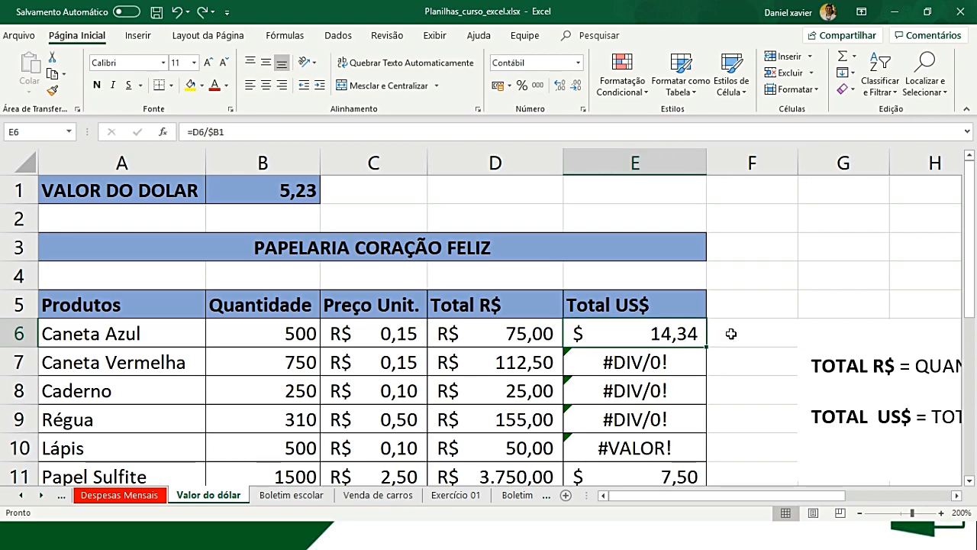
- Lock only the row of the dollar rate reference in E6, changing the formula to =D6/B$1
double_click(685, 339)
click(617, 333)
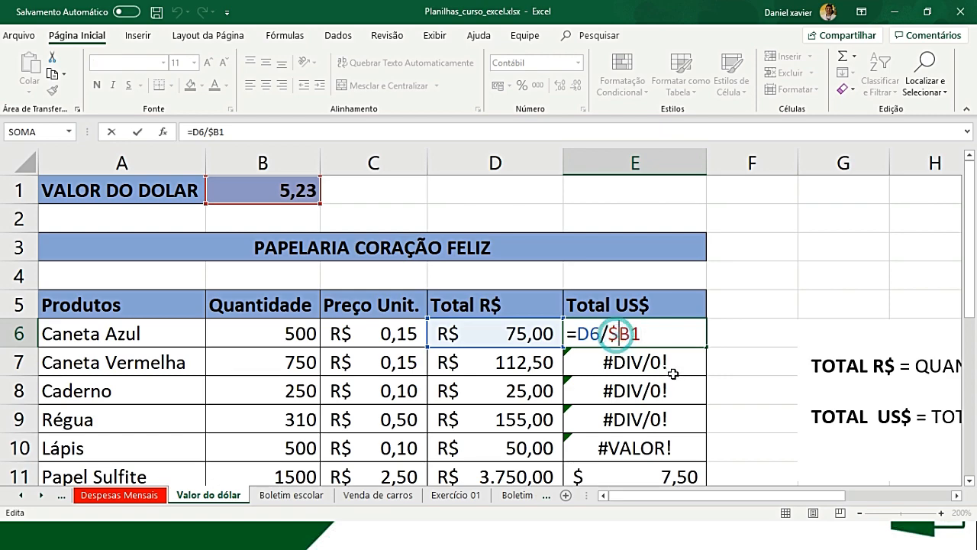
key(BackSpace)
key(Right)
text($)
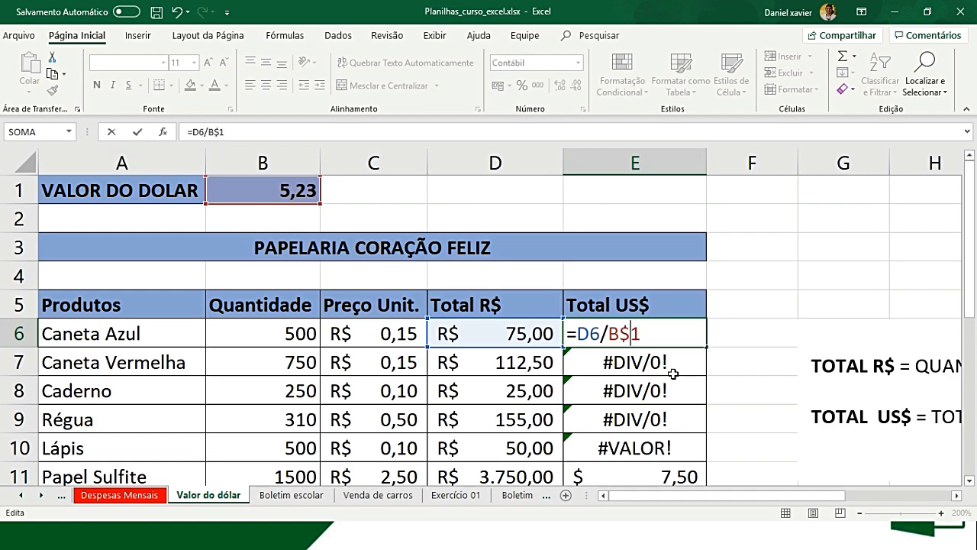
key(Return)
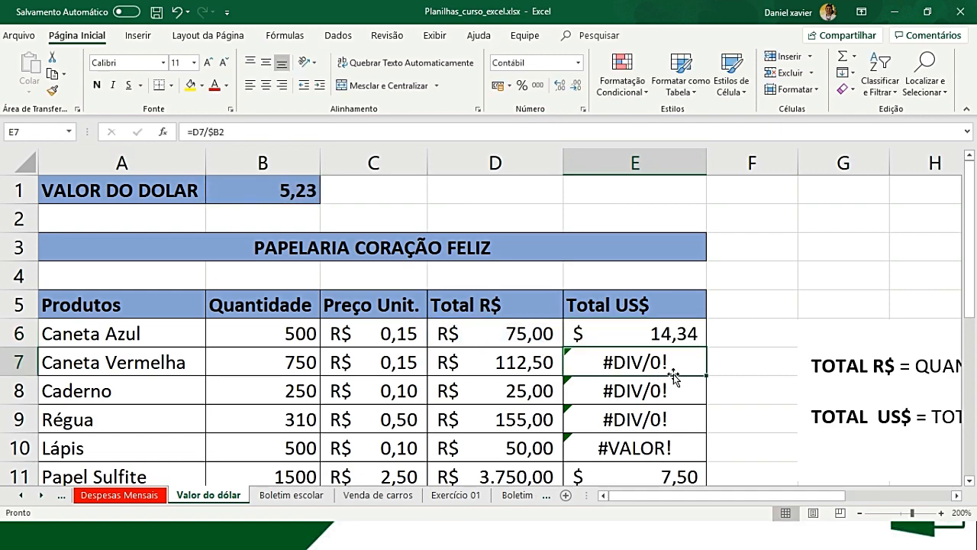
- Fill the row-locked formula from E6 down the Total US$ column to E12
click(687, 333)
drag(706, 346, 690, 428)
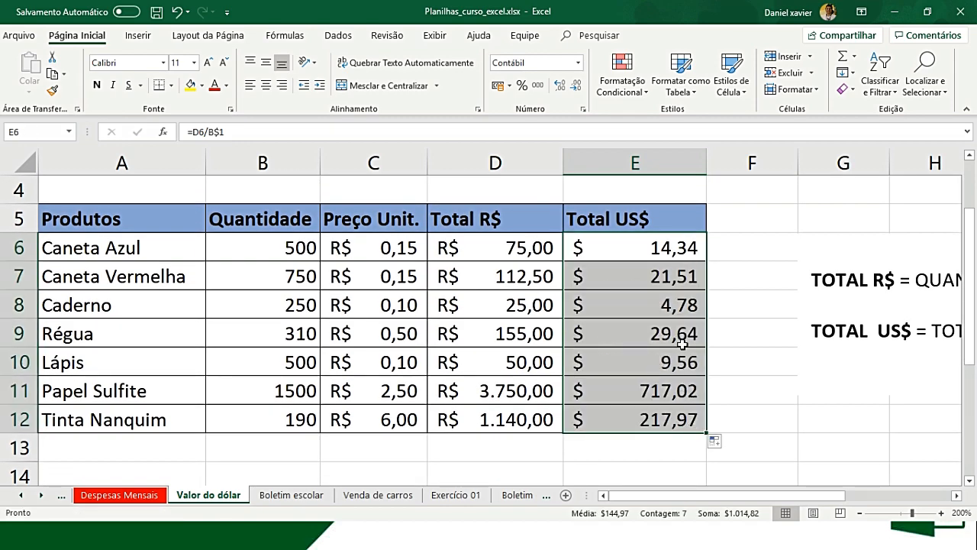
scroll(679, 357, up, 1)
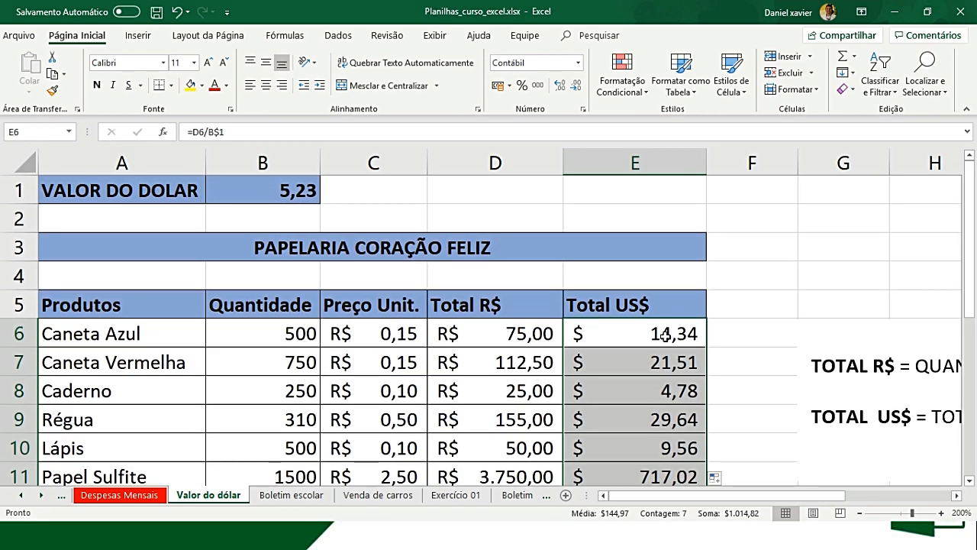
- Trace the cell references of each Total US$ formula from E6 to E12, checking the row-locked dollar rate reference
click(664, 333)
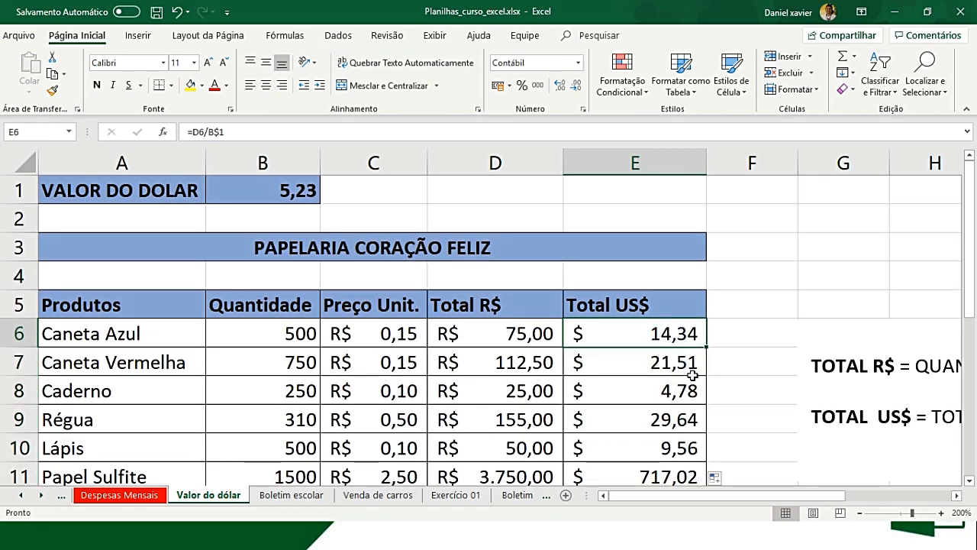
key(F2)
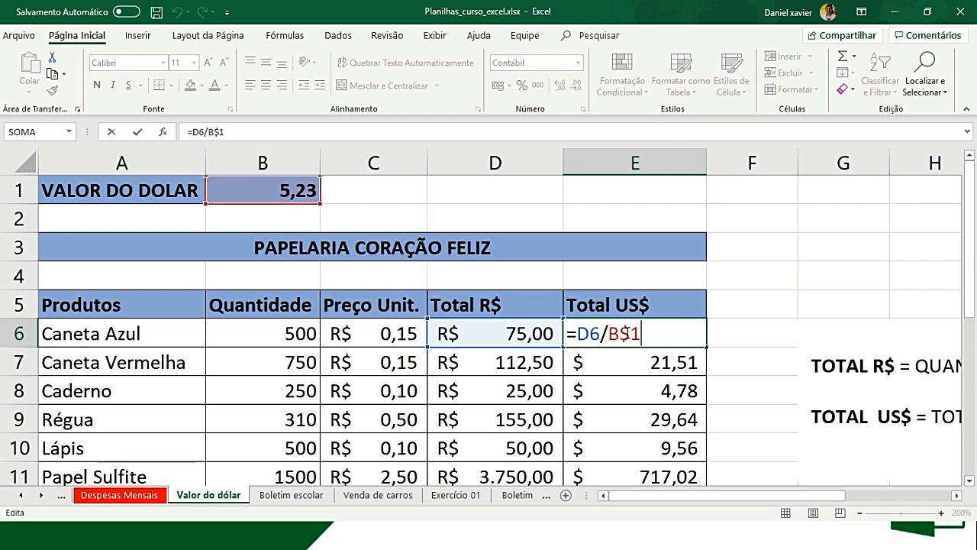
key(Return)
key(F2)
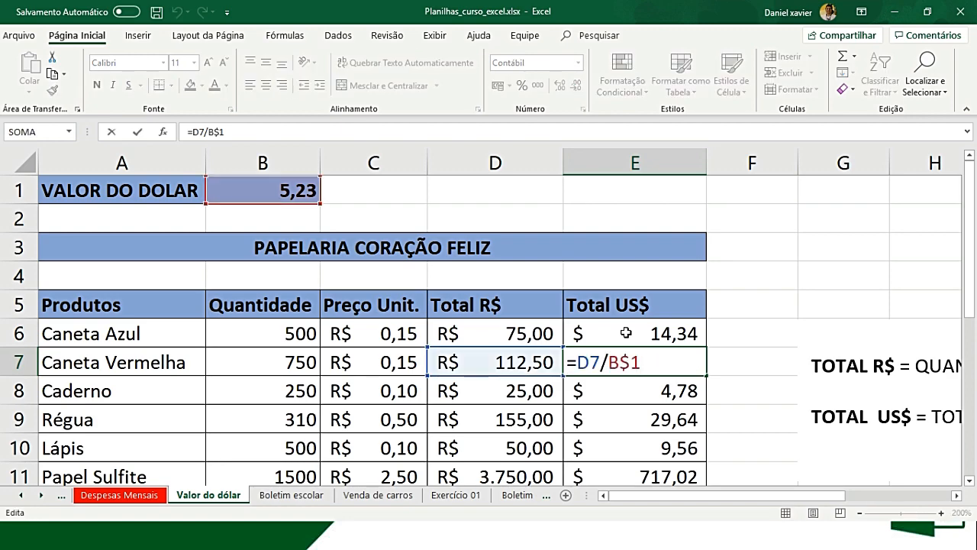
key(Return)
key(F2)
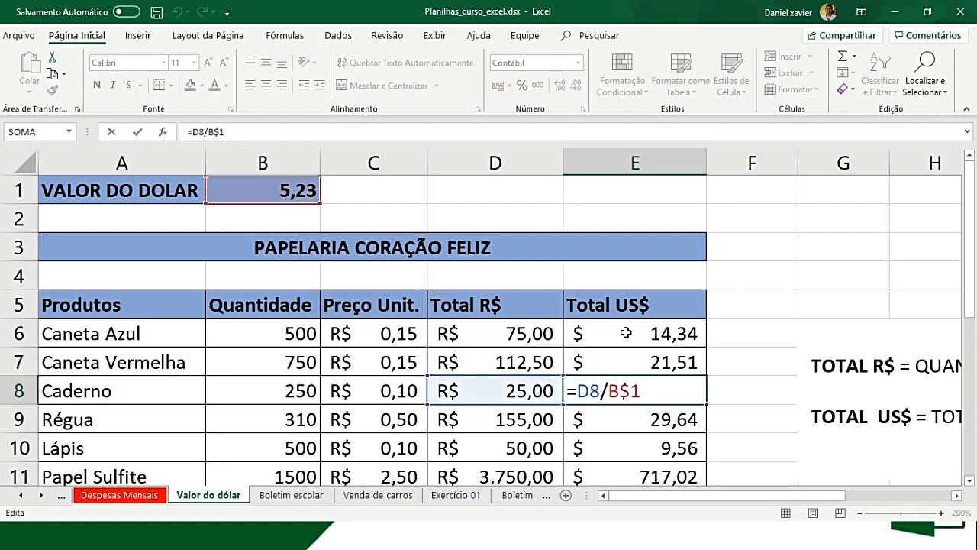
key(Return)
key(F2)
key(Return)
key(F2)
key(Return)
key(F2)
key(Return)
key(F2)
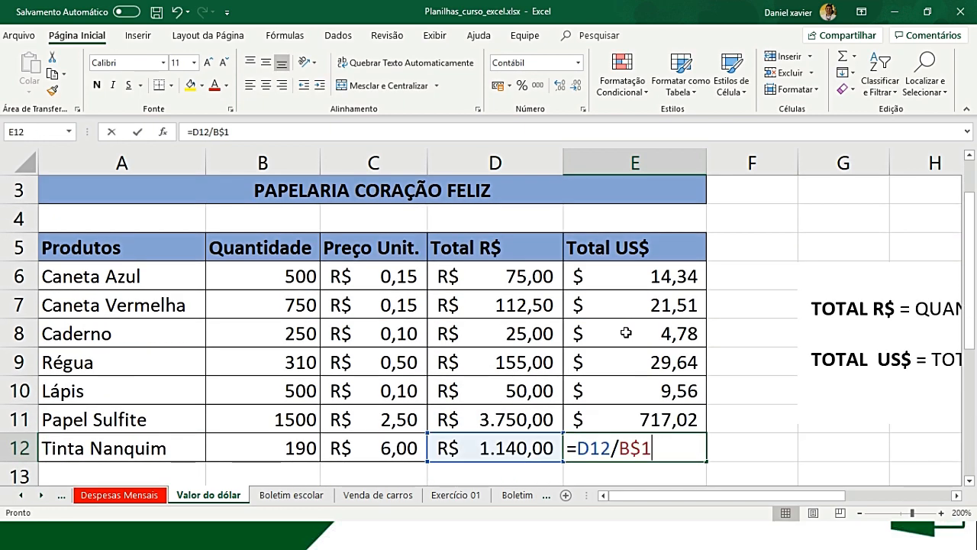
key(Return)
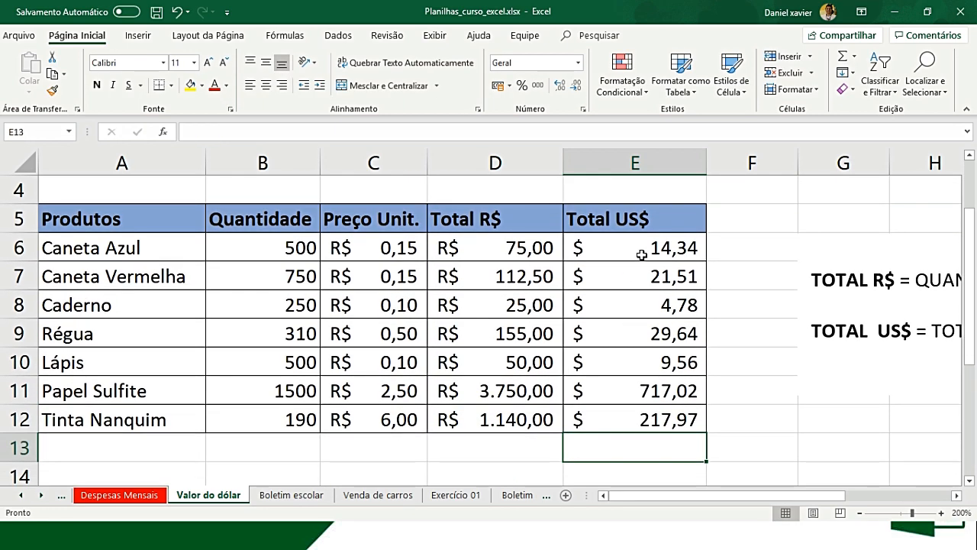
- Copy the row-locked formula from E6 across to F6 and check the references in the copy
click(644, 254)
drag(707, 261, 770, 257)
scroll(752, 312, up, 1)
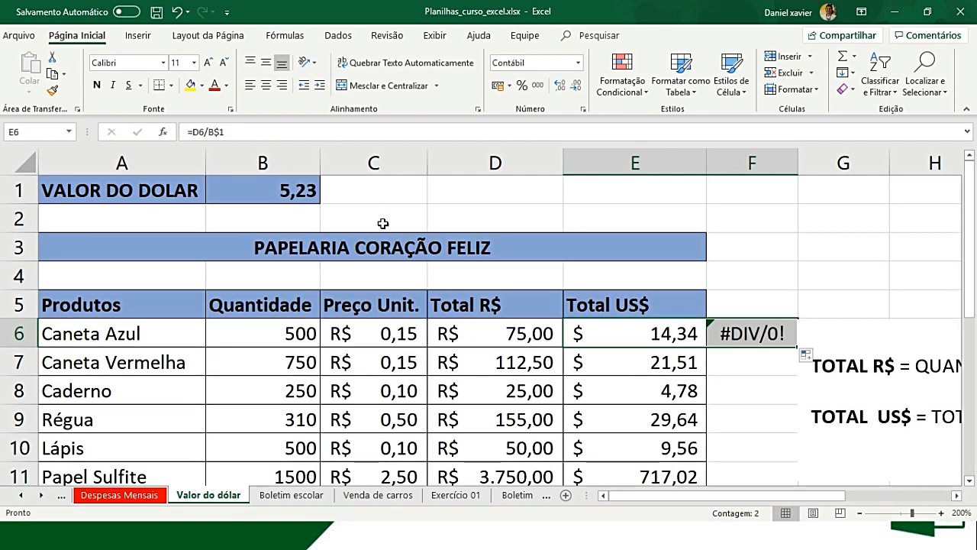
click(733, 334)
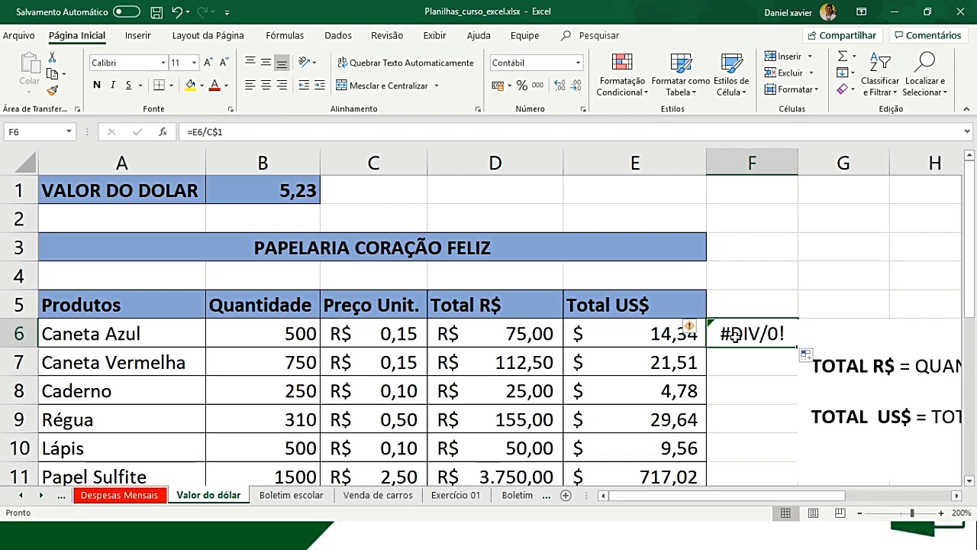
- Inspect the references in the row-locked formula copied to F6, and clear that cell
double_click(753, 336)
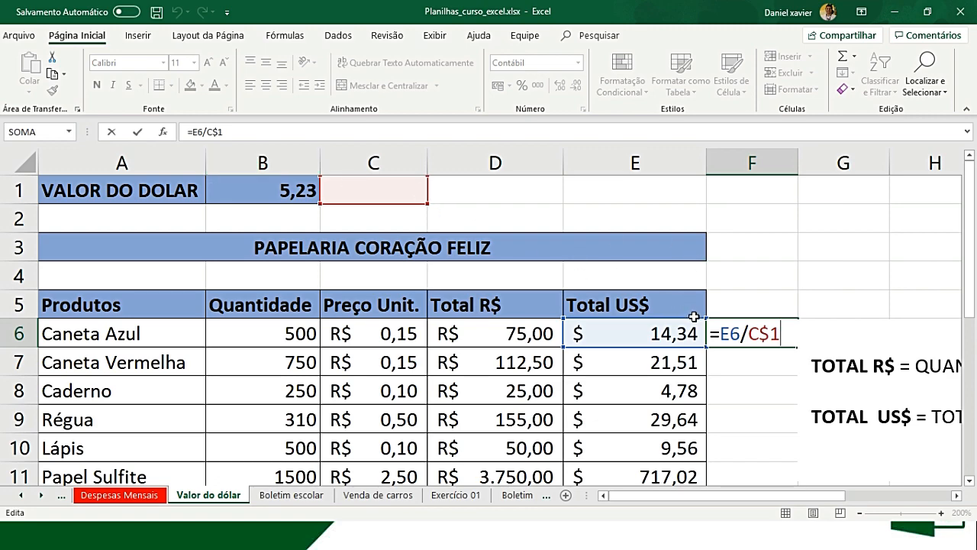
key(Escape)
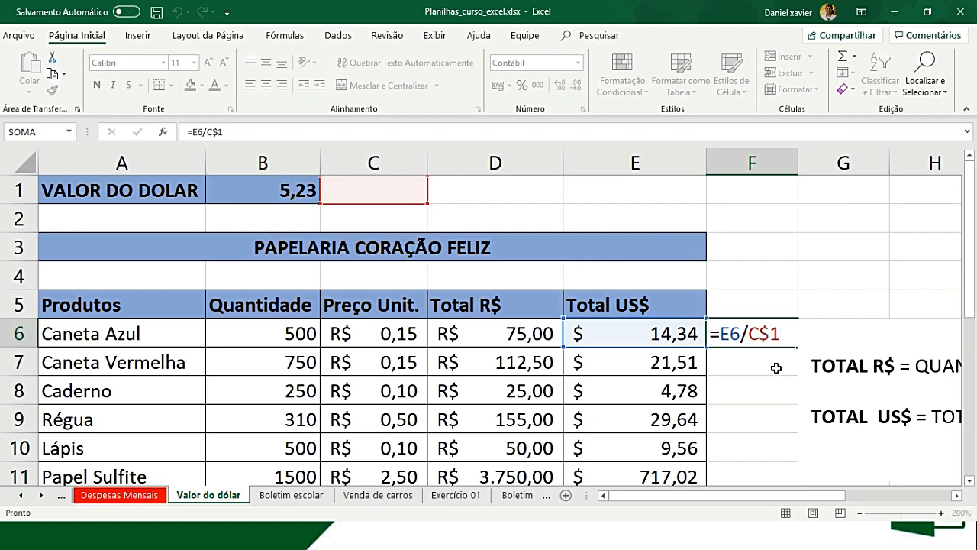
key(Return)
key(Up)
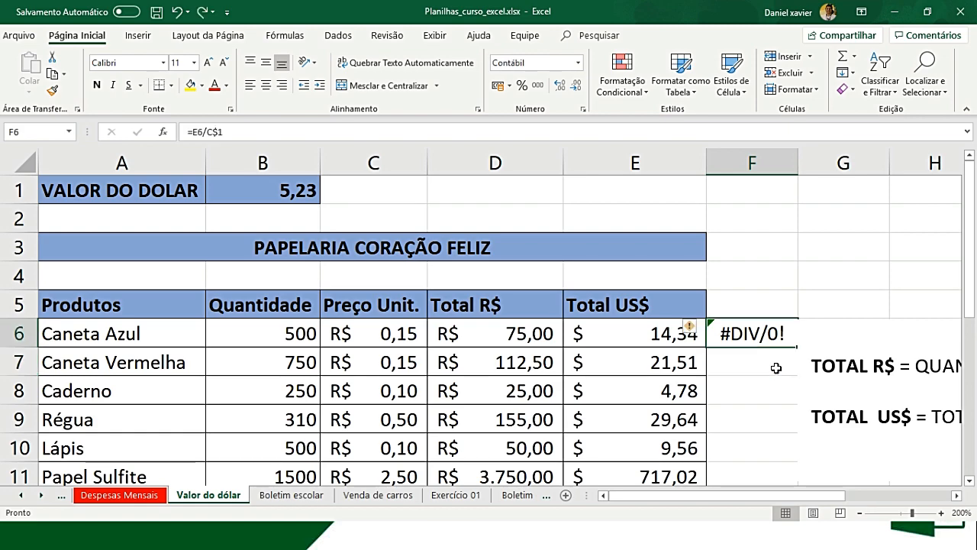
key(Delete)
key(Left)
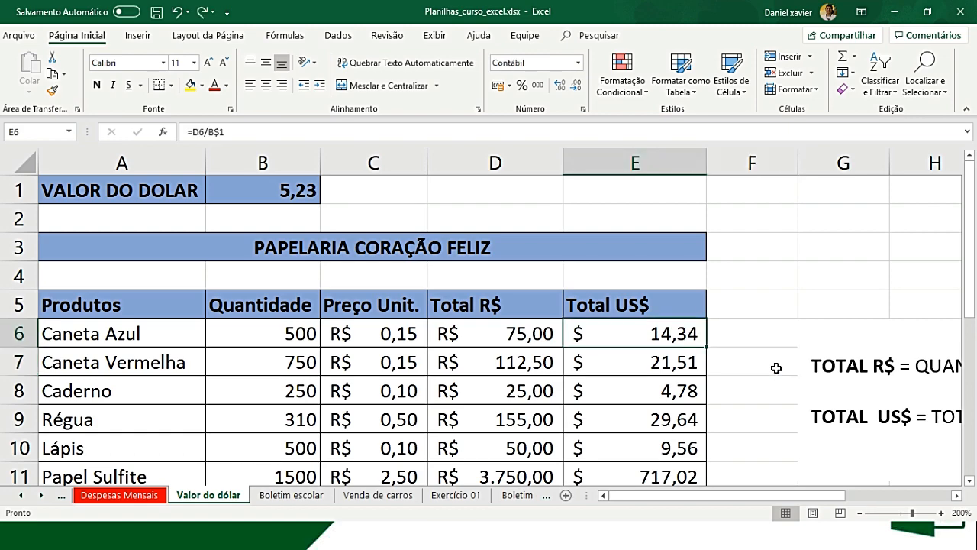
- Lock both the column and the row of the dollar rate reference in E6, changing the formula to =D6/$B$1
key(F2)
key(Left)
key(Left)
key(Left)
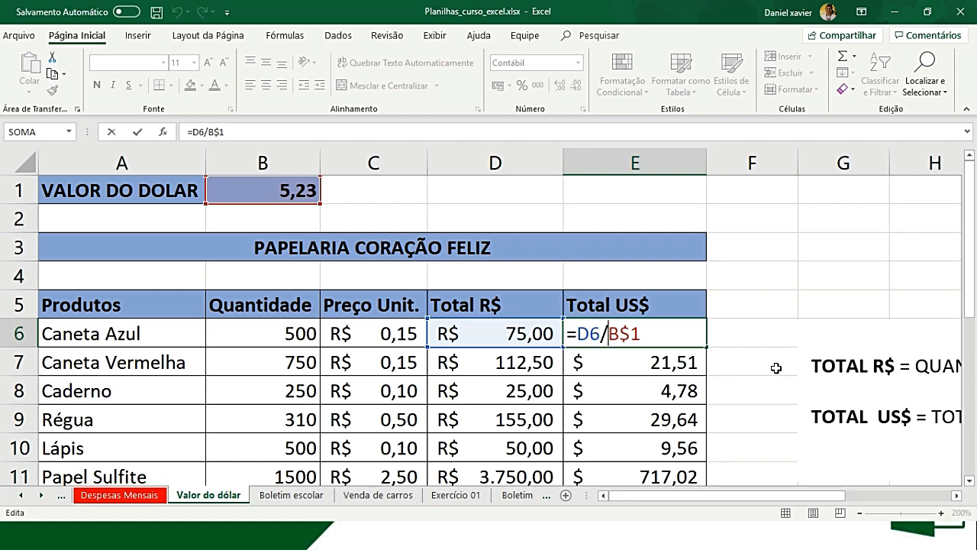
key(Right)
key(Right)
key(BackSpace)
click(642, 337)
key(F4)
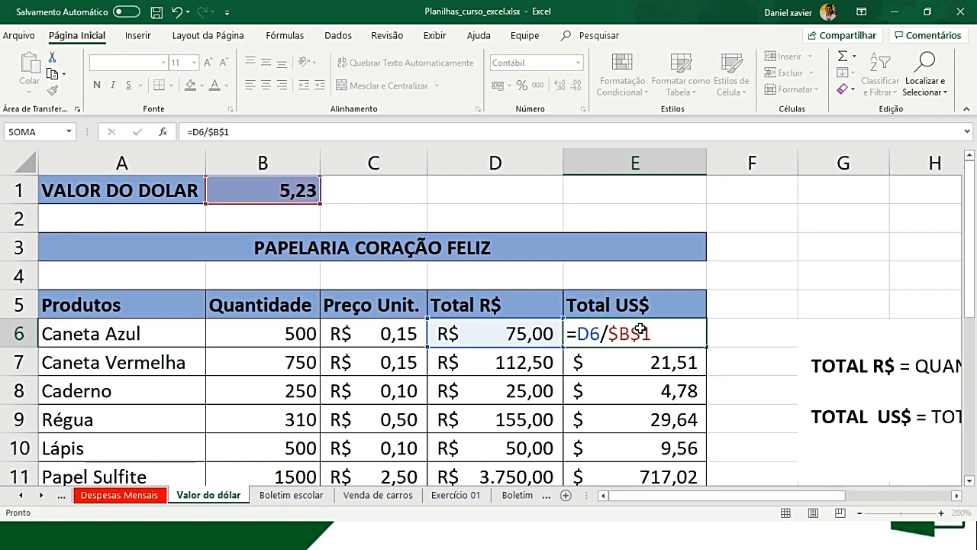
key(Return)
- Fill the fully absolute formula from E6 down the Total US$ column to E12
click(640, 329)
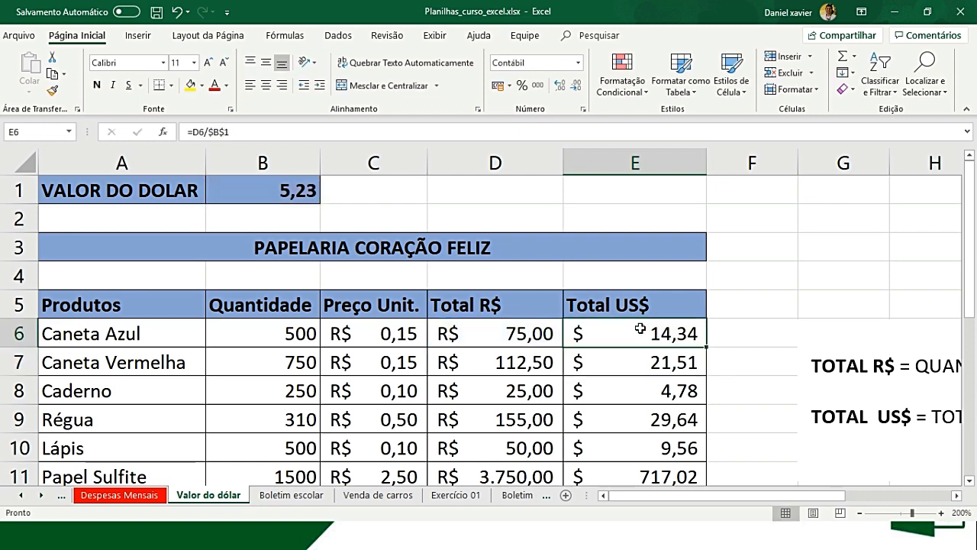
double_click(707, 348)
scroll(707, 350, down, 3)
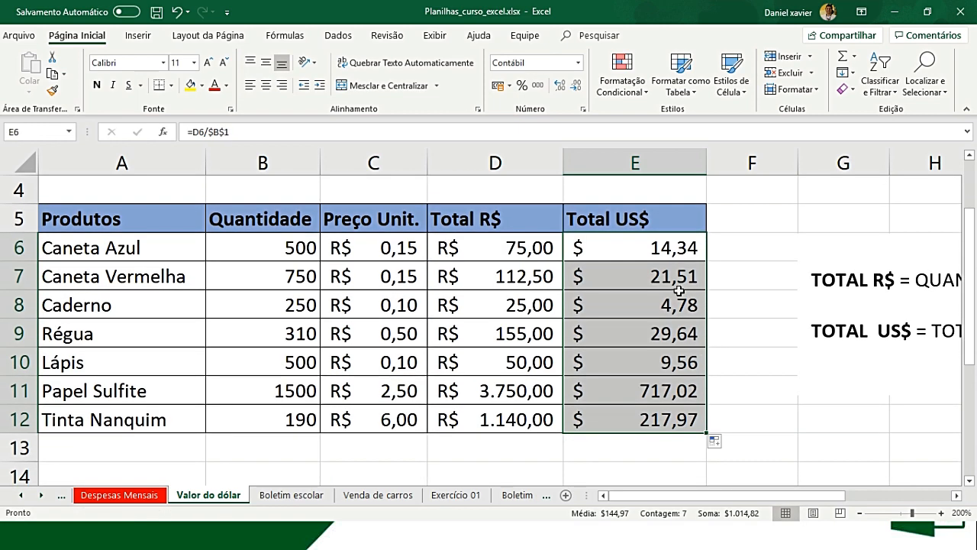
- Copy the fully absolute formula from E6 across to F6 and check the references in the copy
click(661, 248)
scroll(696, 259, up, 3)
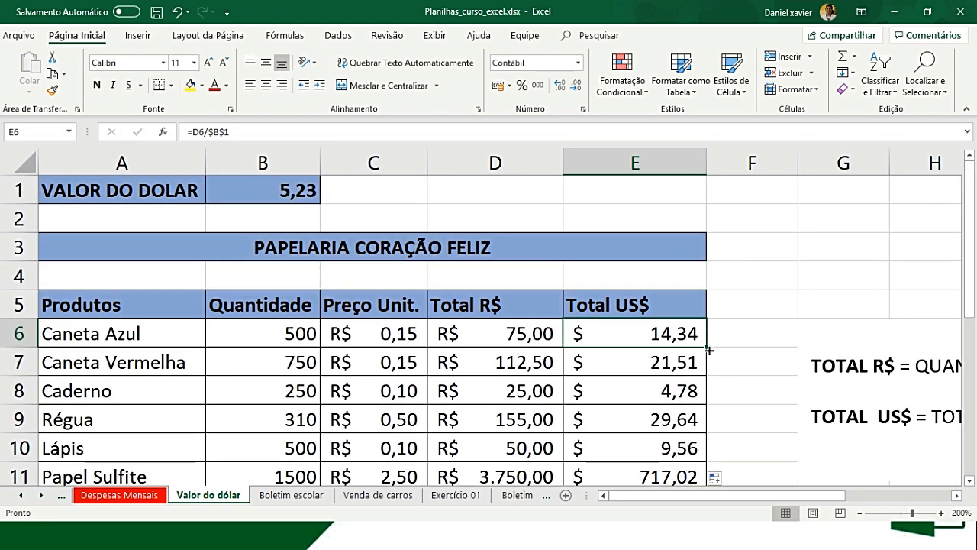
drag(707, 348, 781, 342)
click(780, 341)
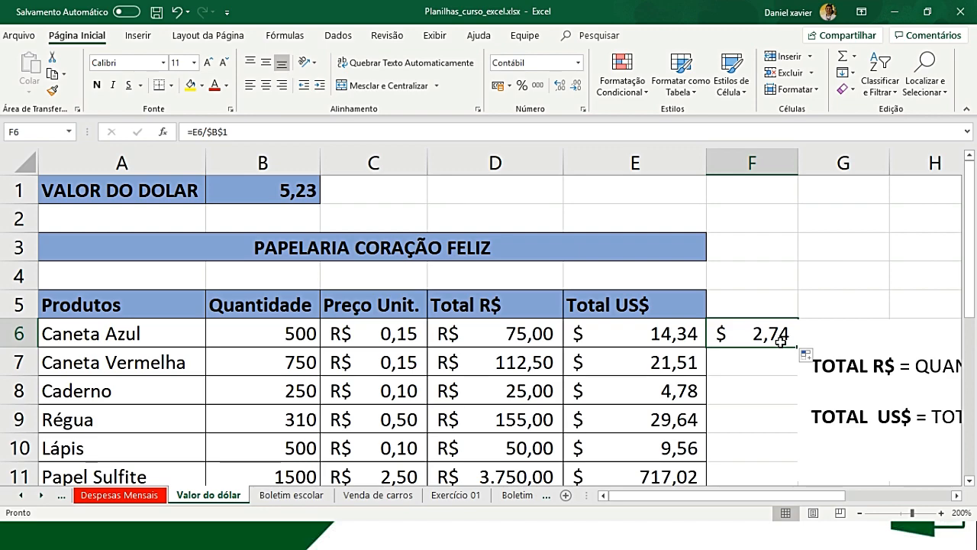
double_click(780, 342)
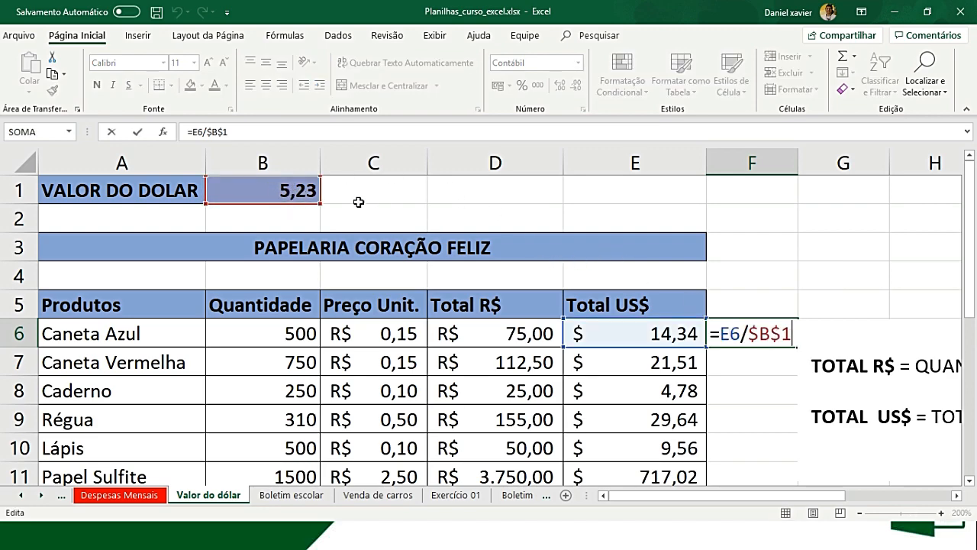
key(Return)
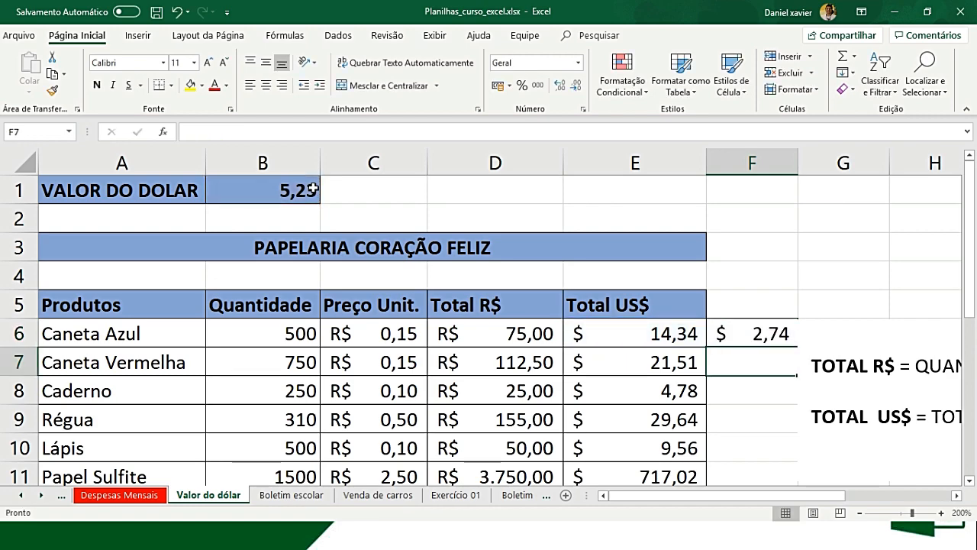
- Trace the cell references of each Total US$ formula from E7 to E12, checking the fully locked dollar rate reference
key(Left)
key(F2)
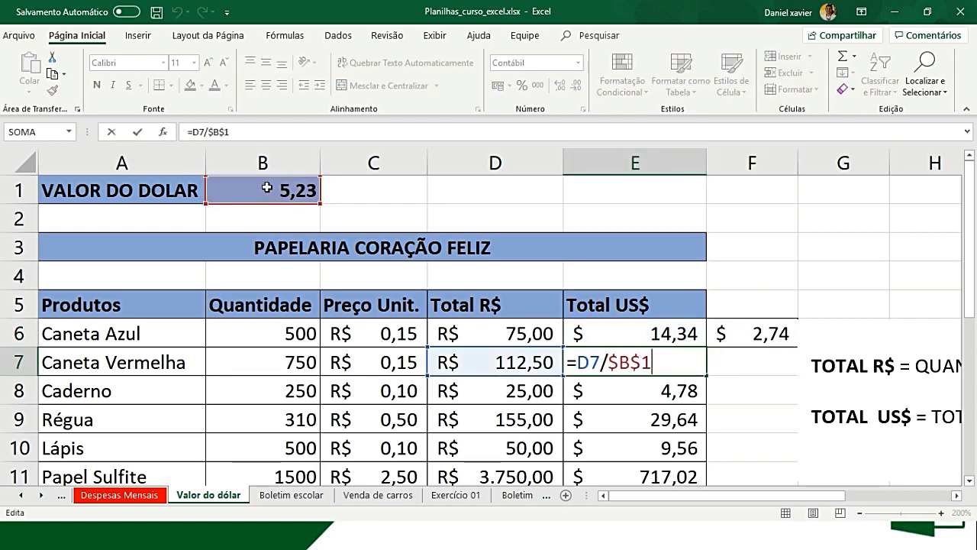
key(Return)
key(F2)
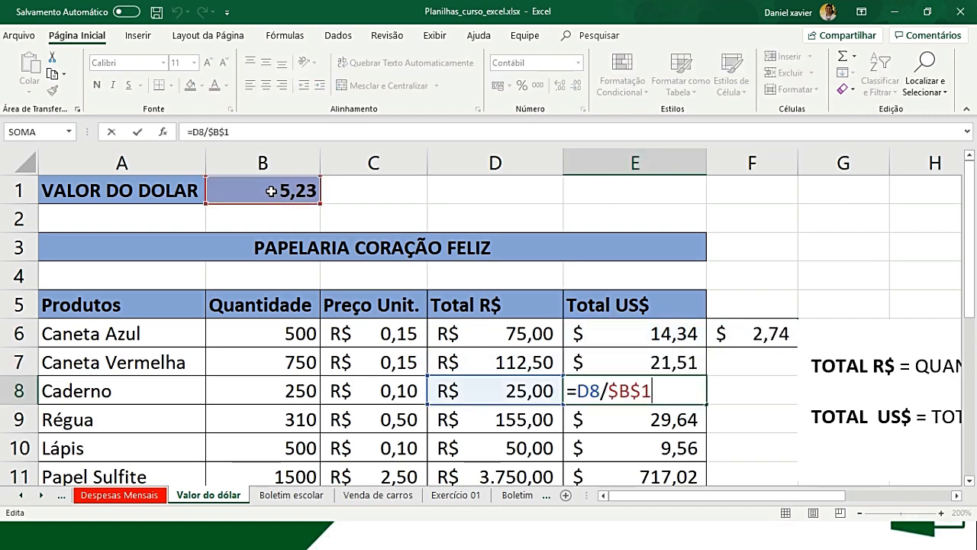
key(Return)
key(F2)
key(Return)
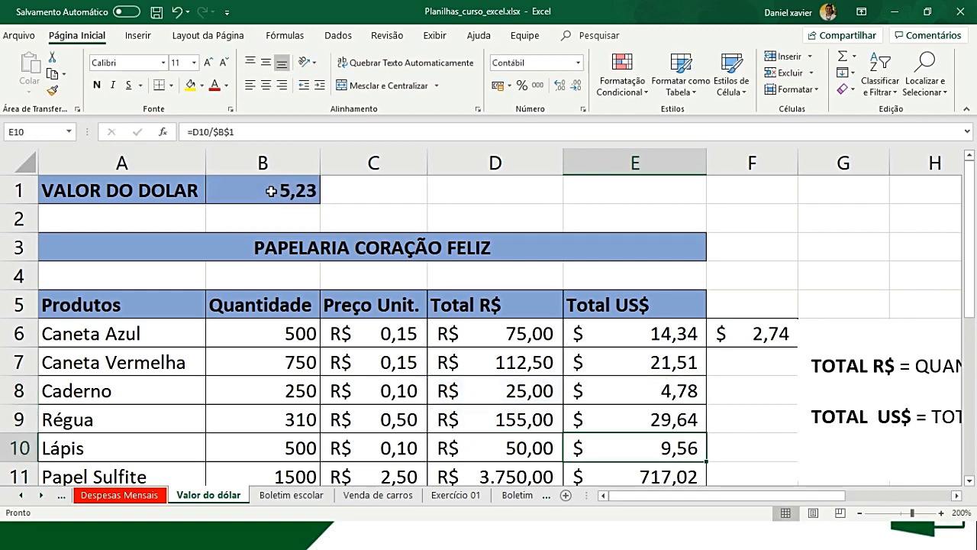
key(F2)
key(Return)
key(F2)
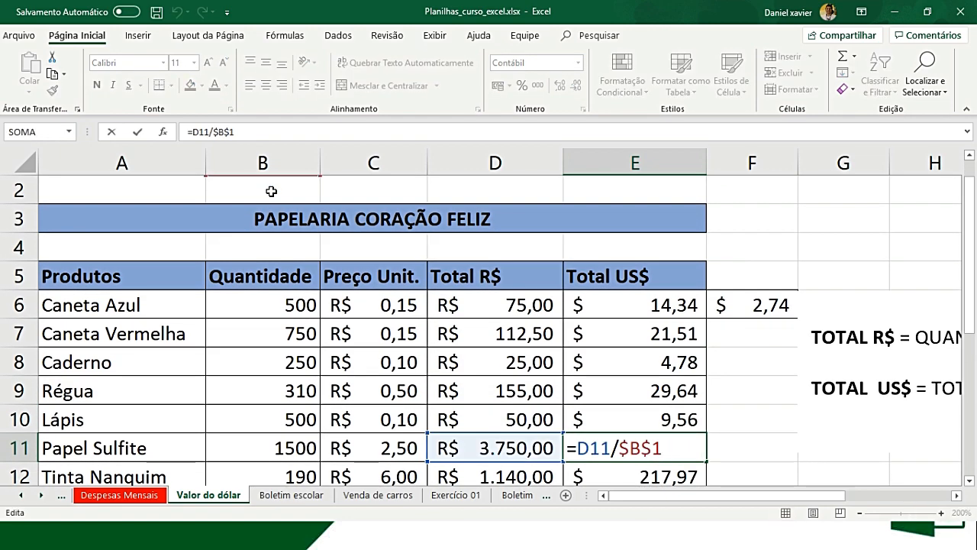
key(Return)
key(F2)
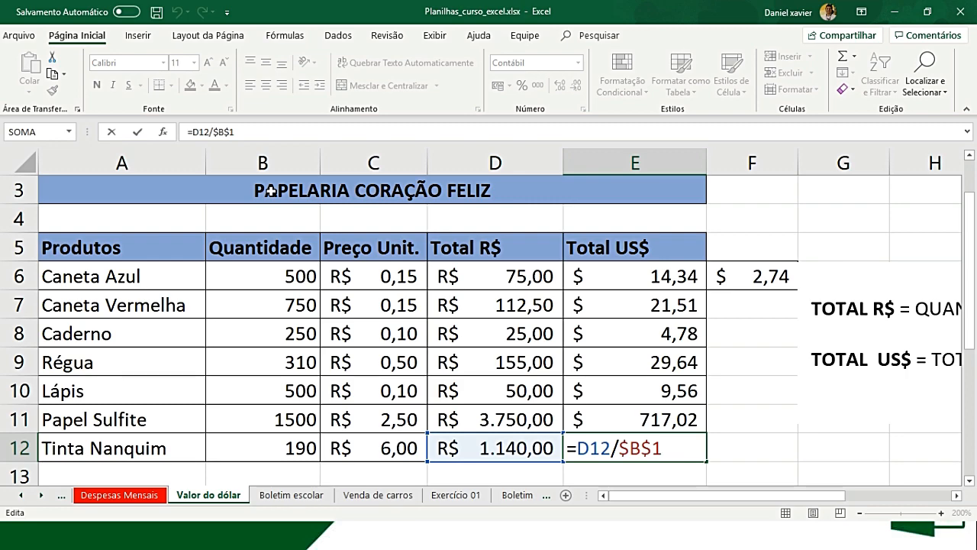
key(ctrl+Return)
key(Up)
key(Up)
key(Up)
key(Up)
key(Up)
key(Up)
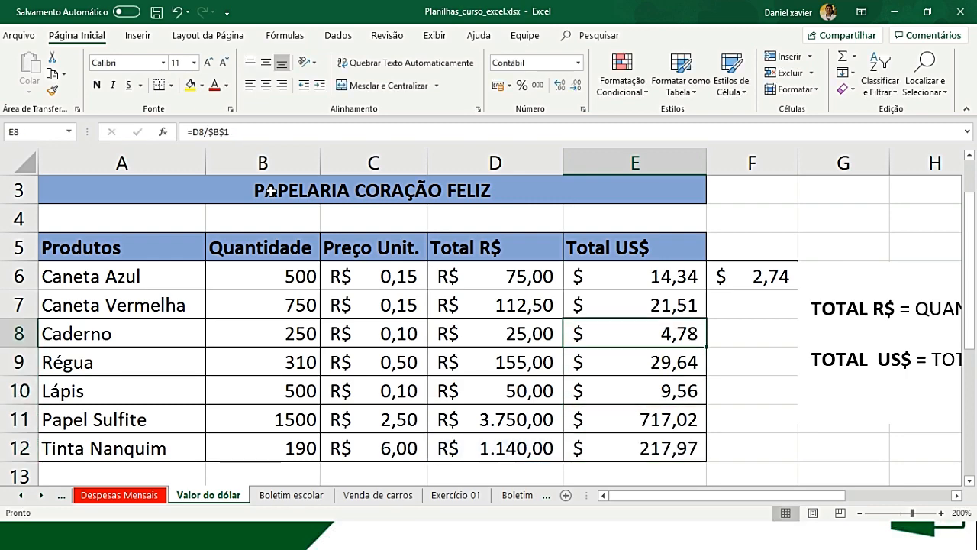
scroll(272, 191, up, 1)
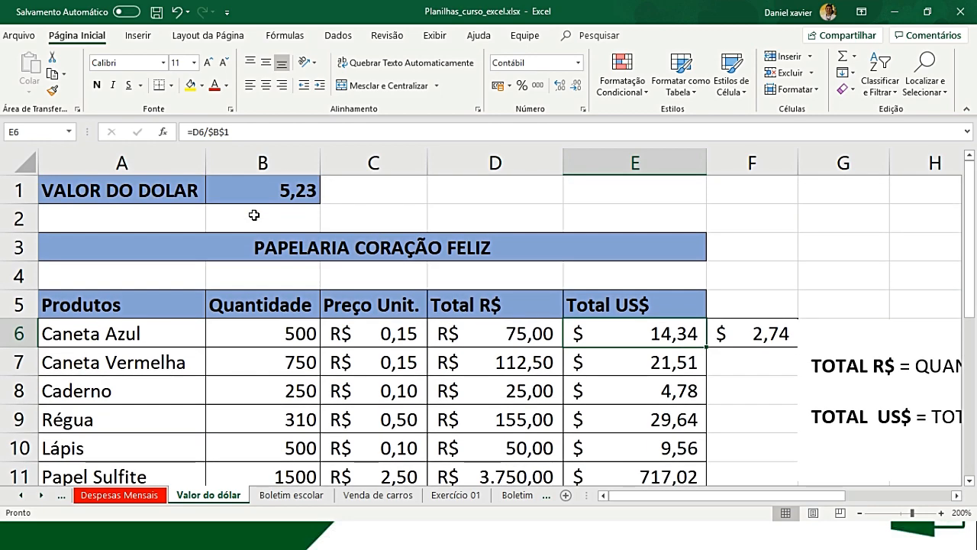
key(Down)
key(Down)
key(Down)
key(Down)
key(Down)
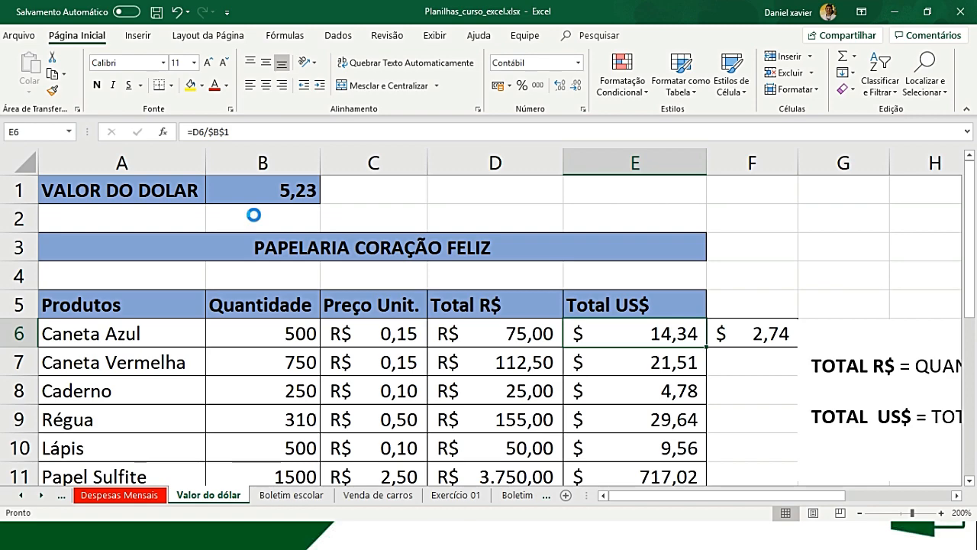
key(Up)
key(Up)
key(Up)
key(Up)
key(Up)
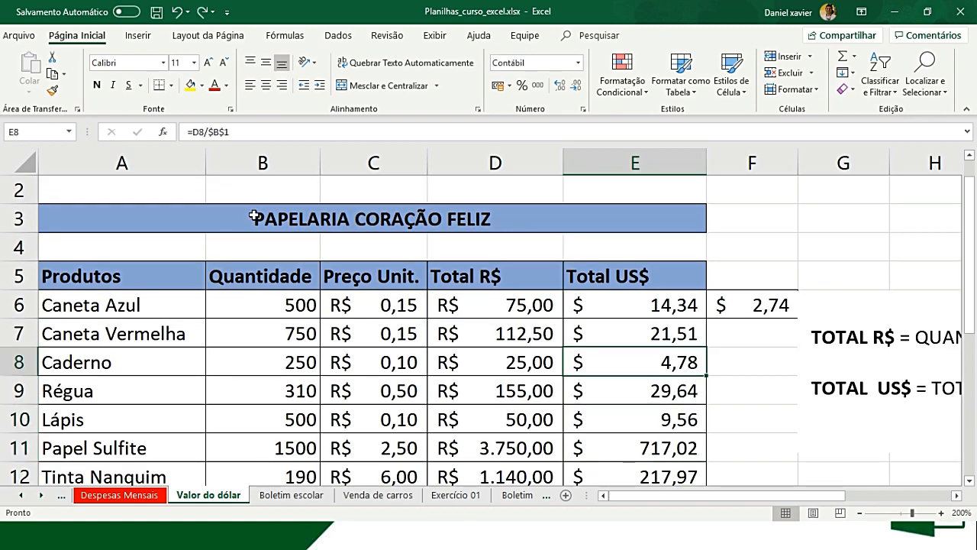
- Remove the test copy of the absolute formula from F6
key(shift+Right)
key(ctrl+z)
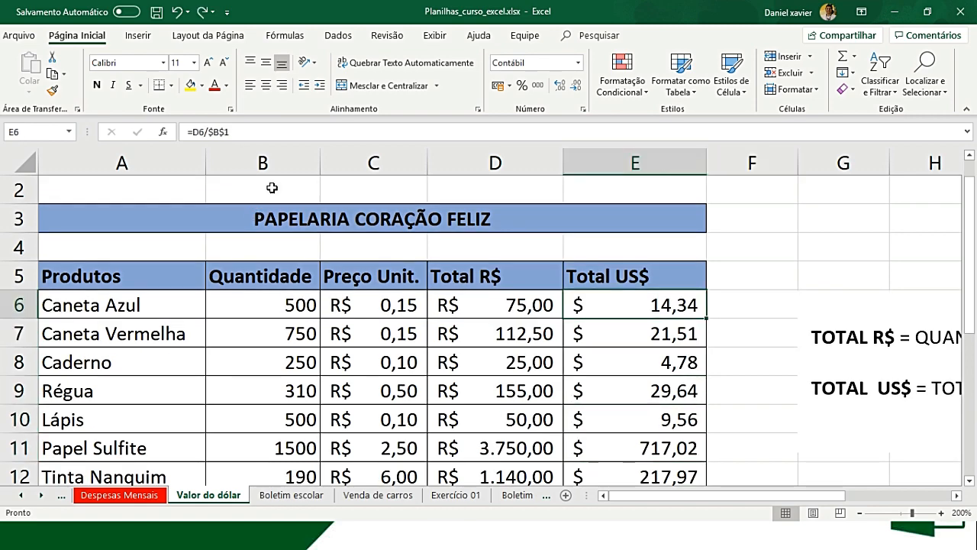
scroll(270, 186, up, 1)
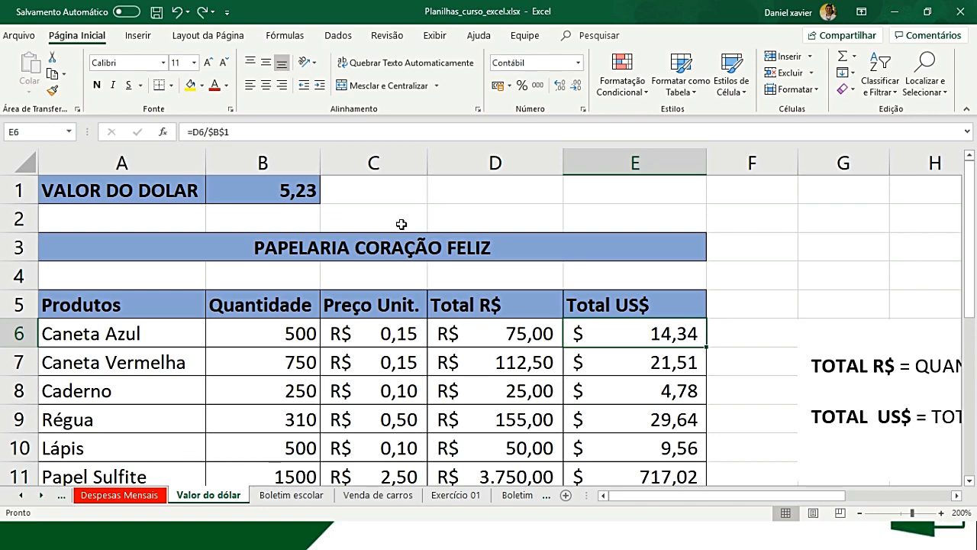
- Color the Valor do dólar sheet tab orange (Laranja, Ênfase 2) and save the workbook
right_click(217, 496)
mouse_move(311, 433)
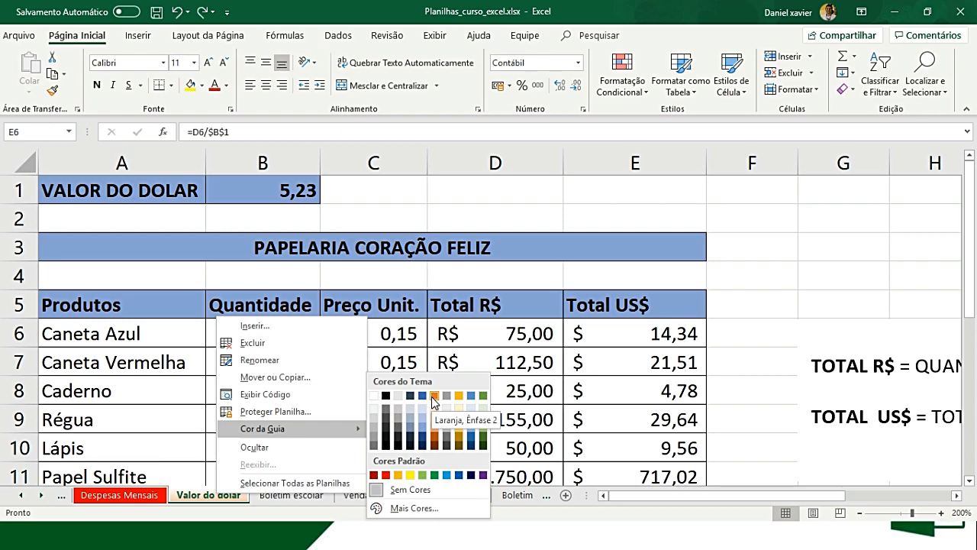
click(433, 395)
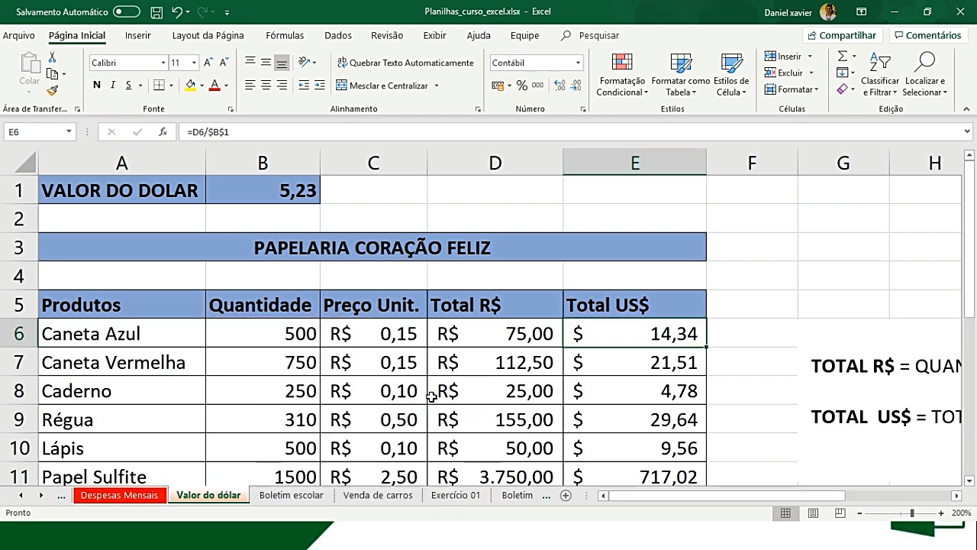
click(157, 12)
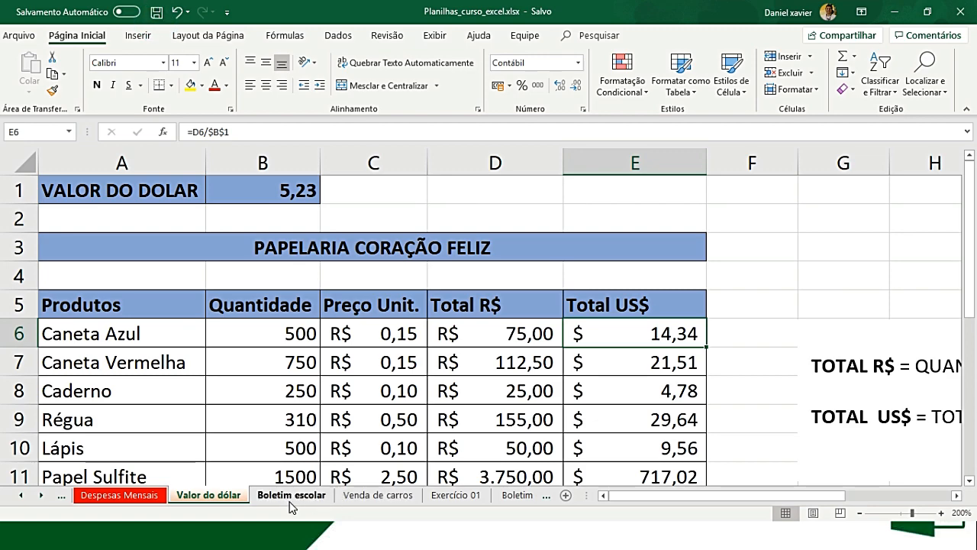
- Open the Boletim escolar sheet and enlarge its view to 160%
click(291, 495)
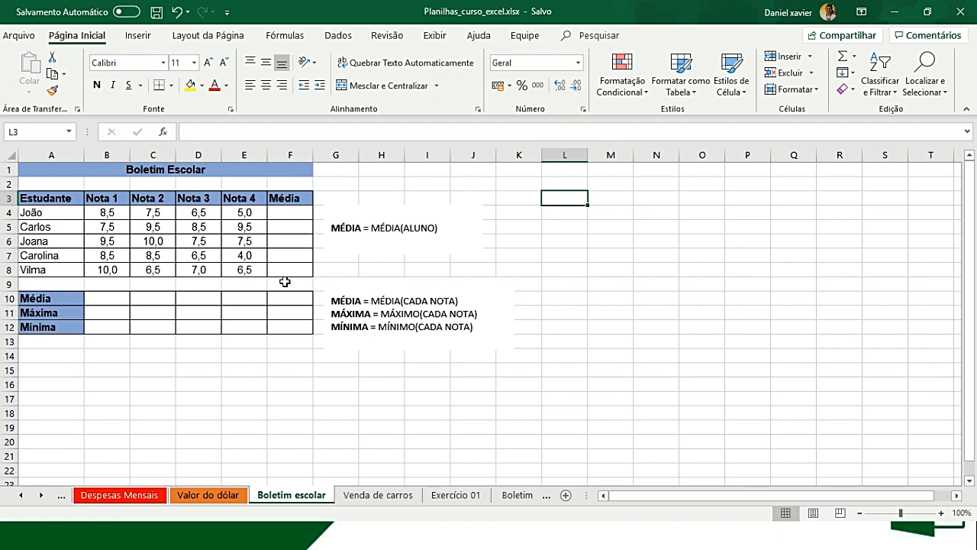
scroll(284, 282, up, 5)
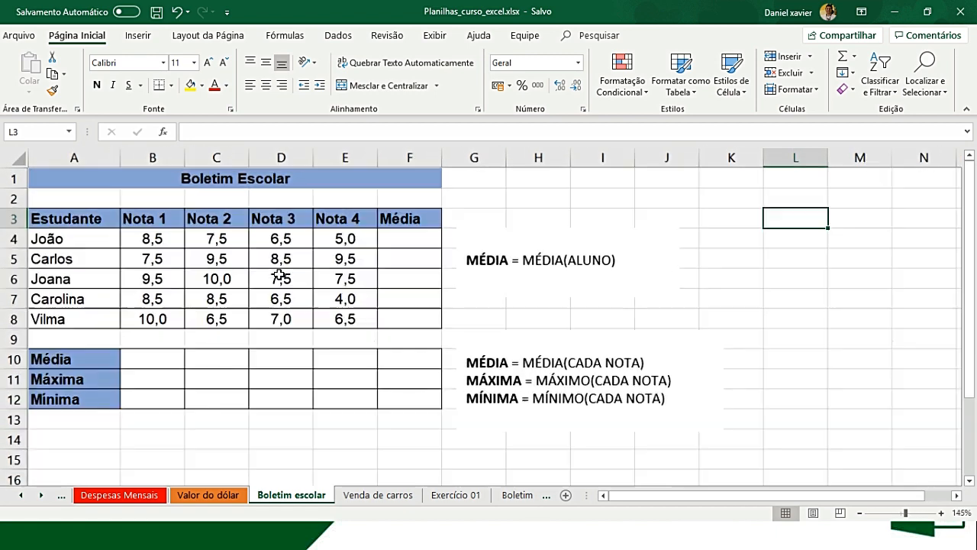
scroll(381, 294, up, 1)
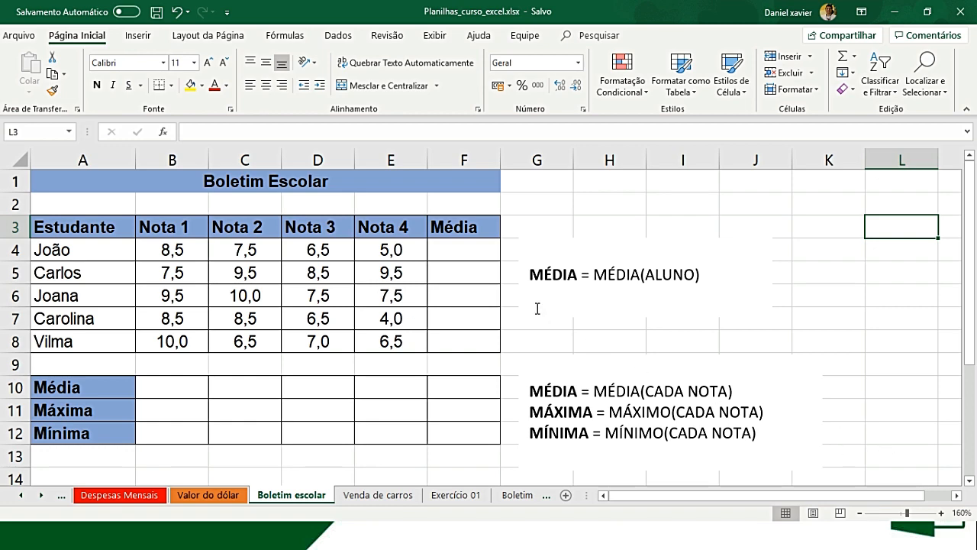
scroll(537, 309, up, 1)
scroll(538, 308, down, 1)
scroll(267, 309, up, 1)
scroll(271, 309, down, 1)
- Calculate the first student's average of Nota 1 to Nota 4 in F4 with =MÉDIA(B4:E4)
click(184, 246)
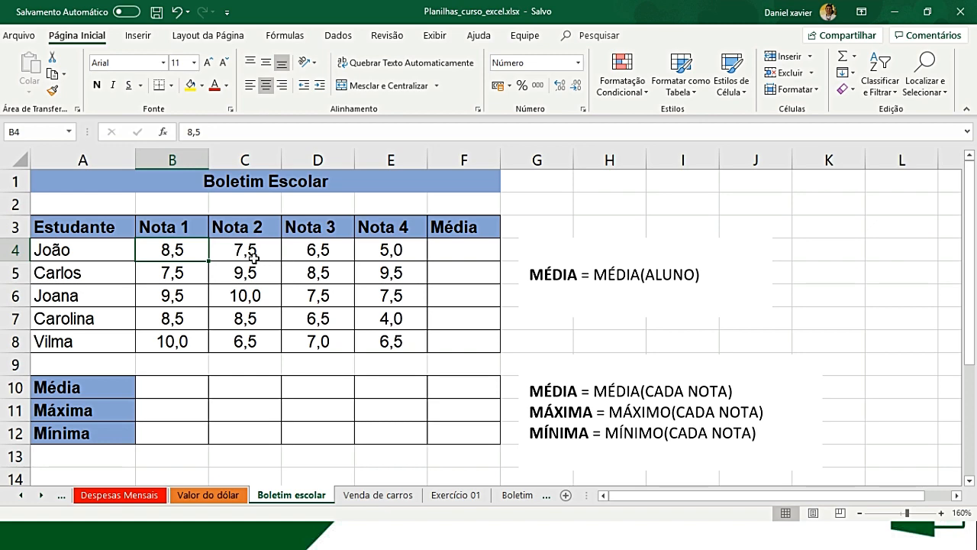
click(252, 257)
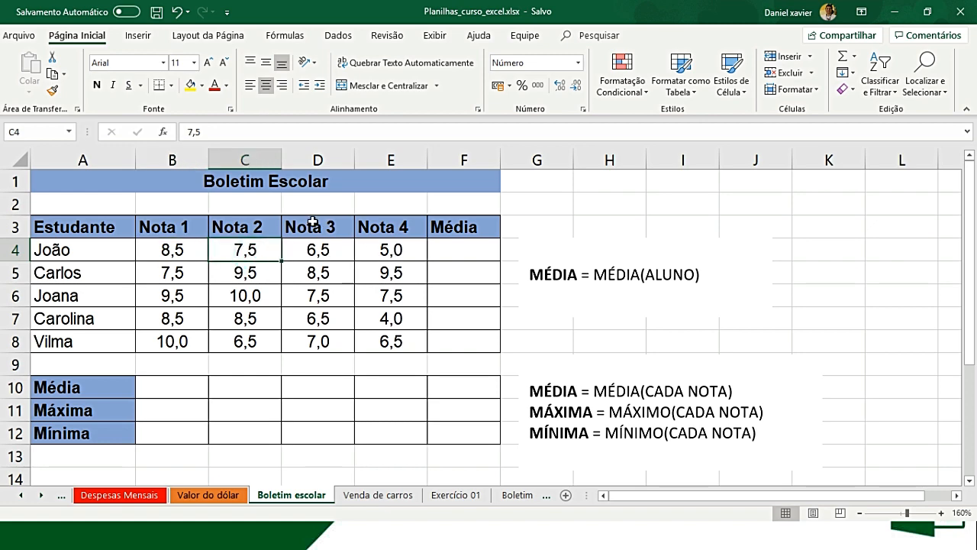
click(330, 250)
click(380, 251)
click(470, 250)
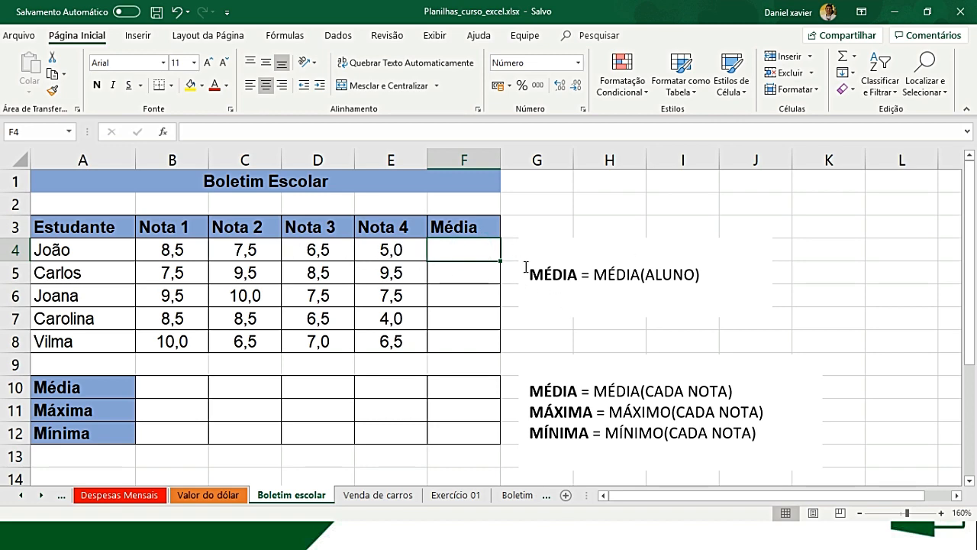
text(=)
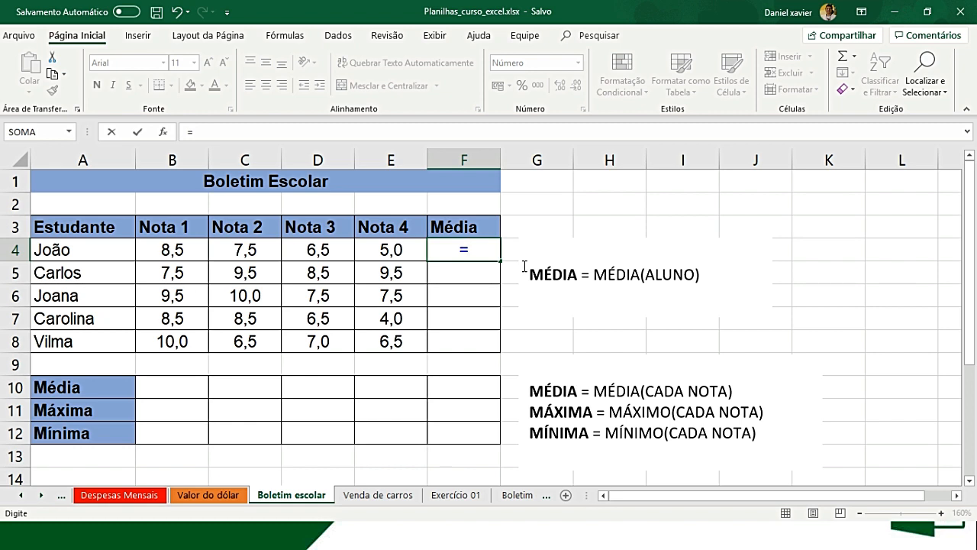
text(MÉD)
double_click(523, 269)
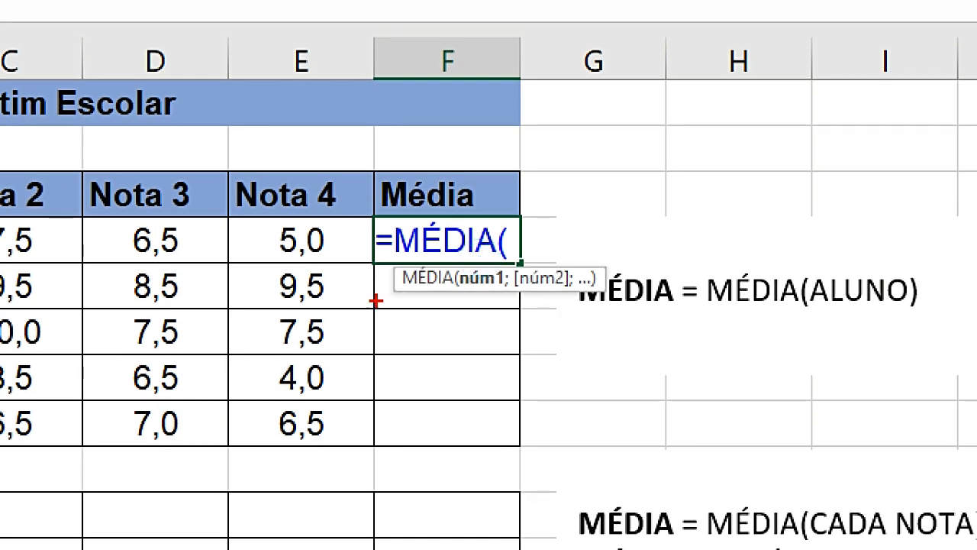
drag(395, 290, 600, 298)
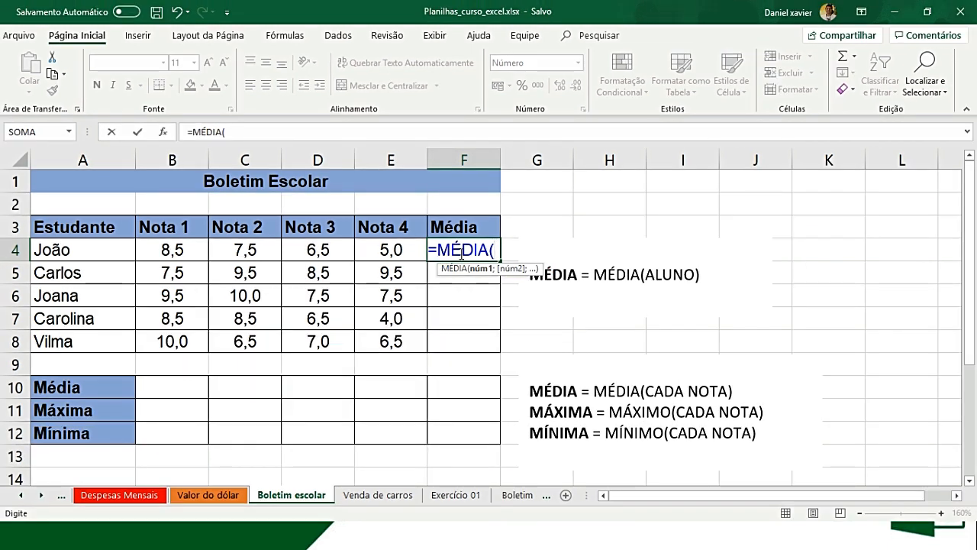
click(177, 255)
drag(217, 251, 362, 245)
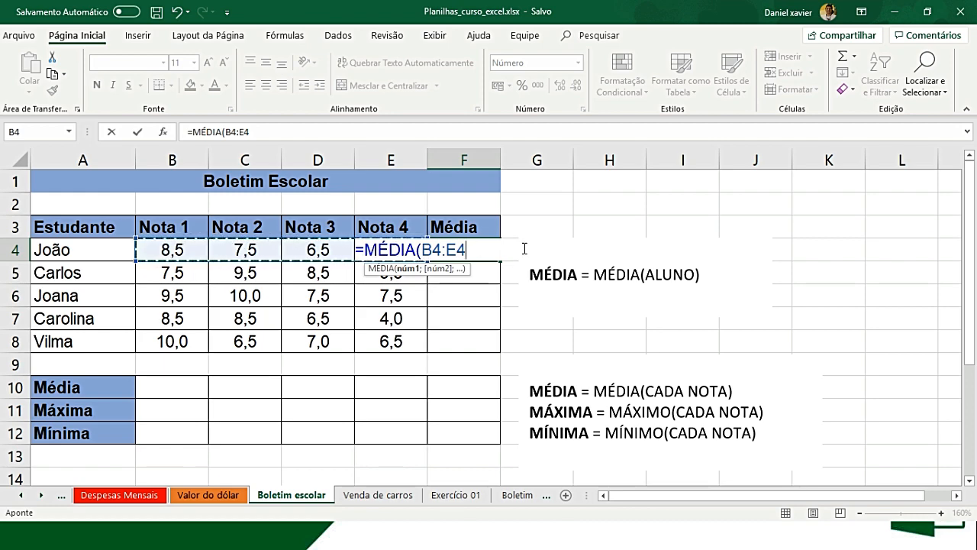
text())
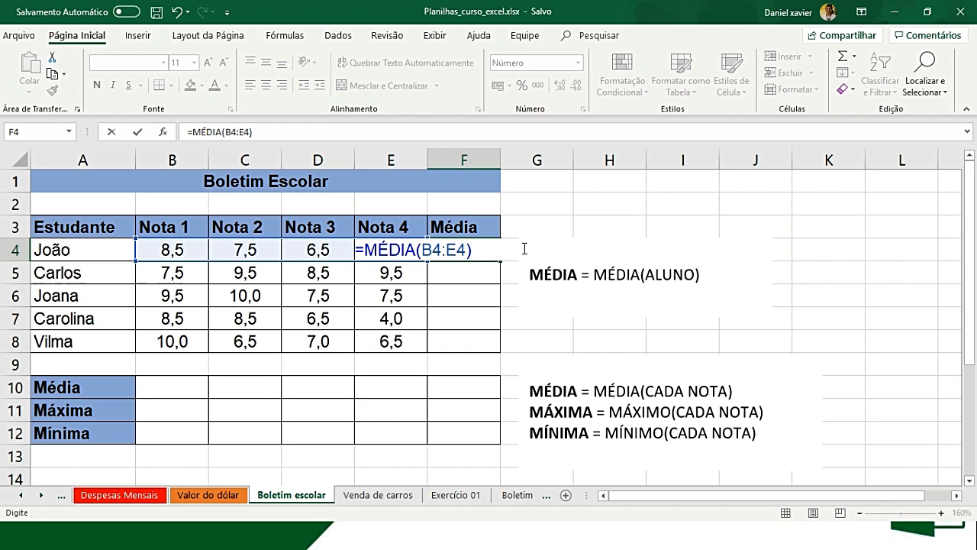
key(Return)
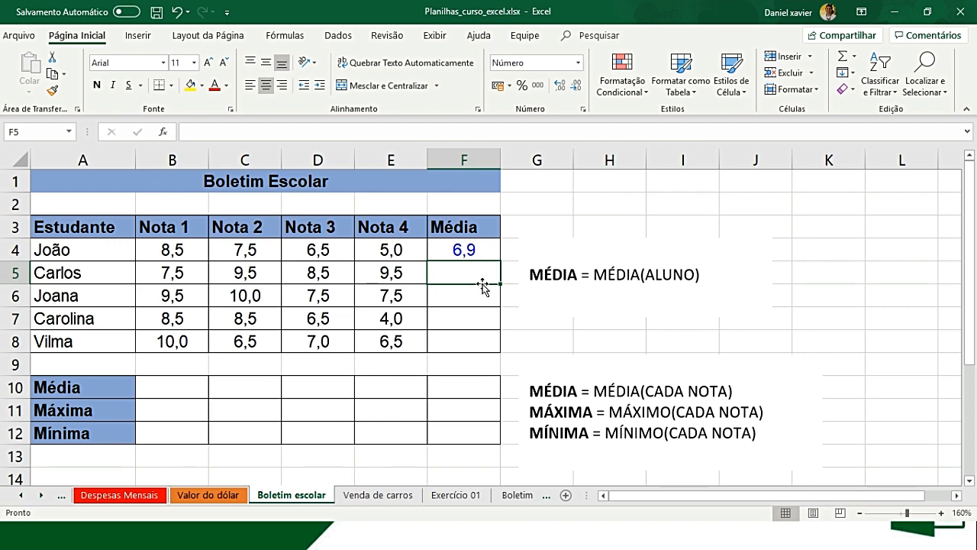
- Calculate the second student's average in F5 with =MÉDIA(B5:E5) and fill the formula down to F8
text(=)
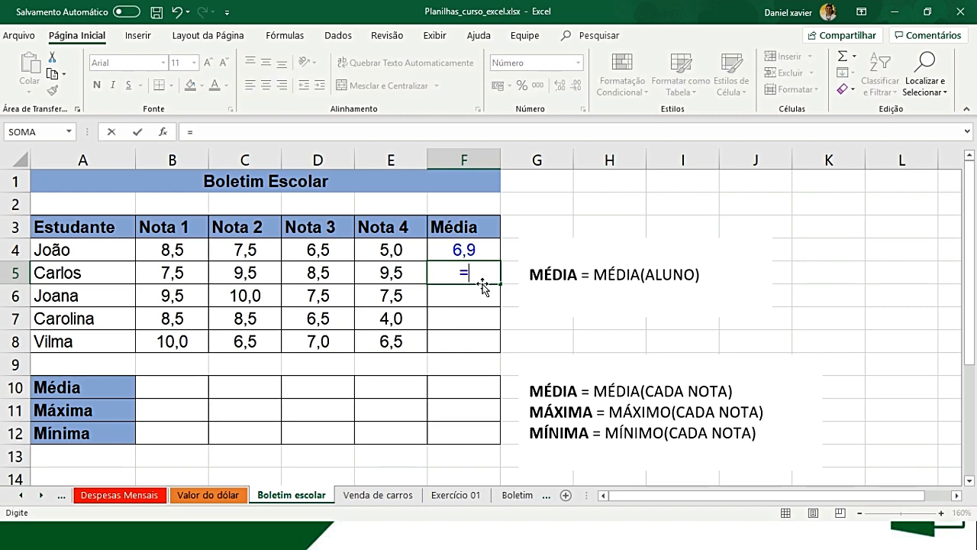
text(MÉ)
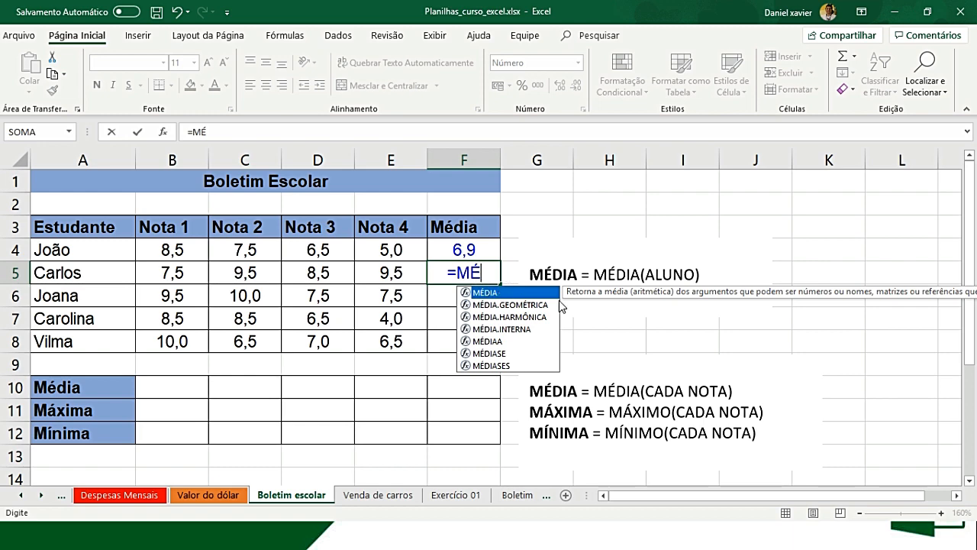
key(BackSpace)
text(E)
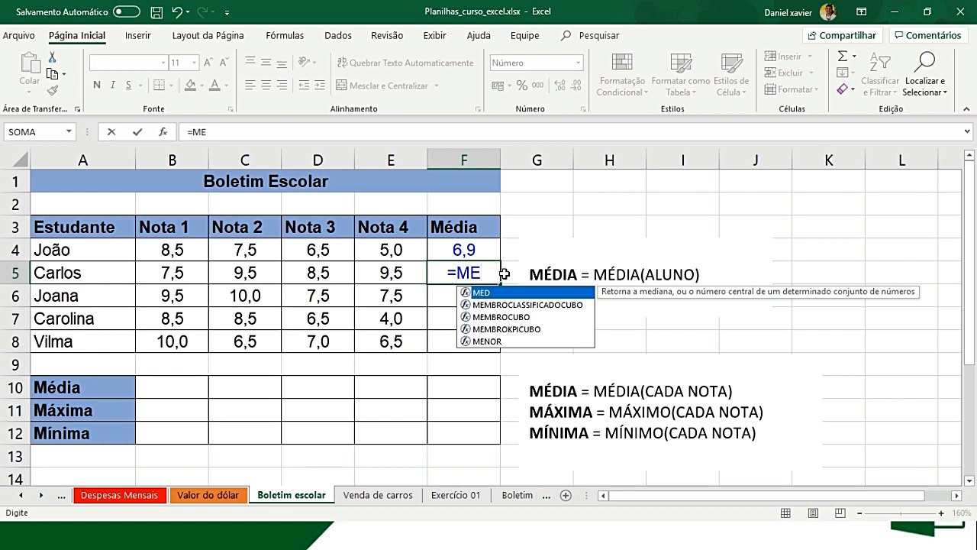
key(BackSpace)
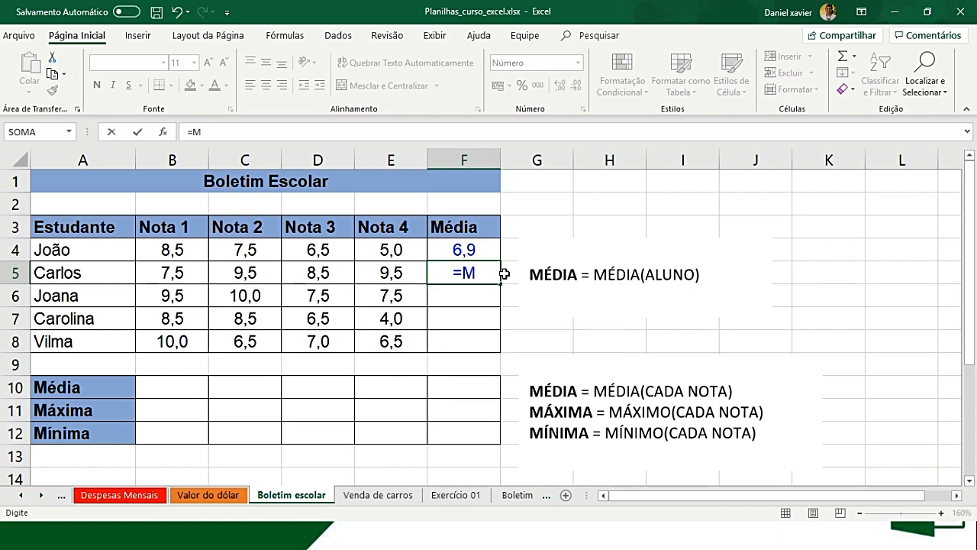
text(É)
key(Tab)
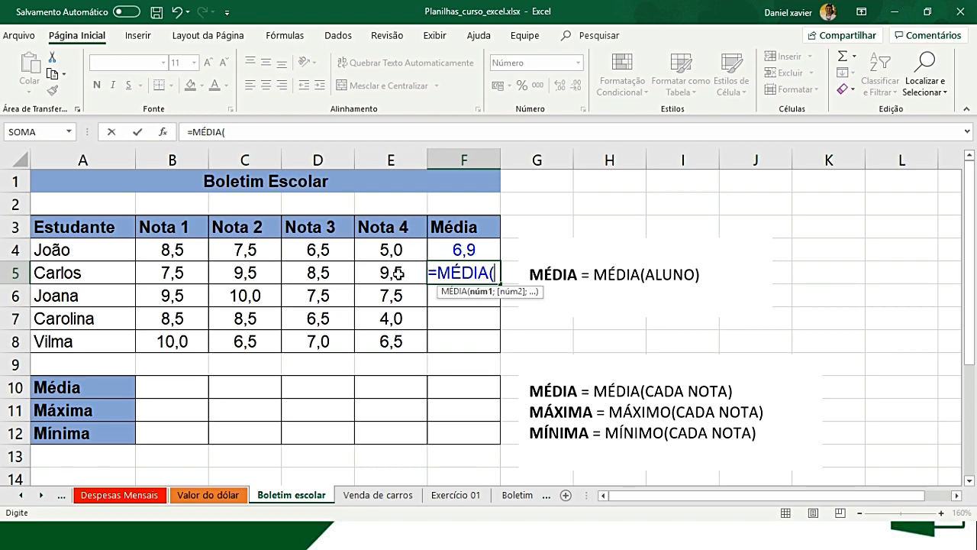
drag(411, 272, 174, 273)
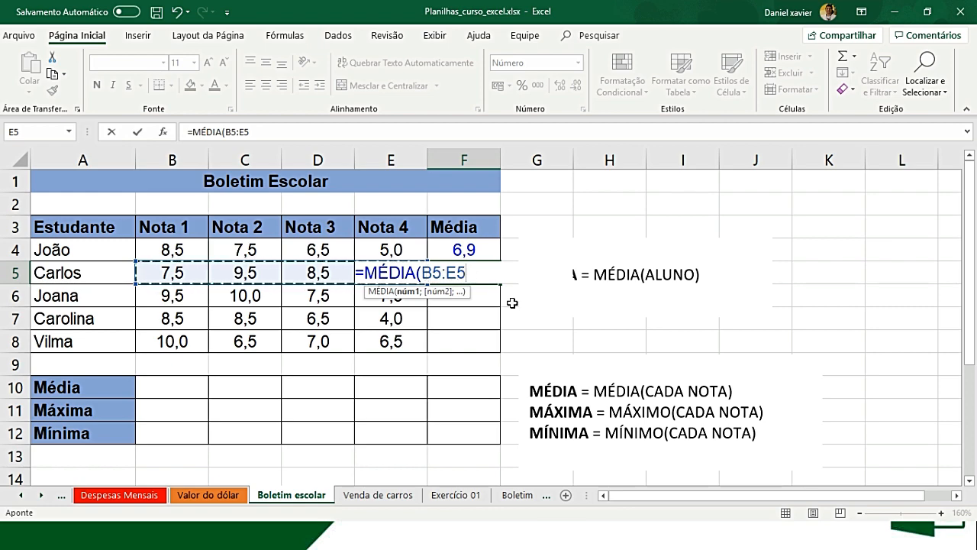
text())
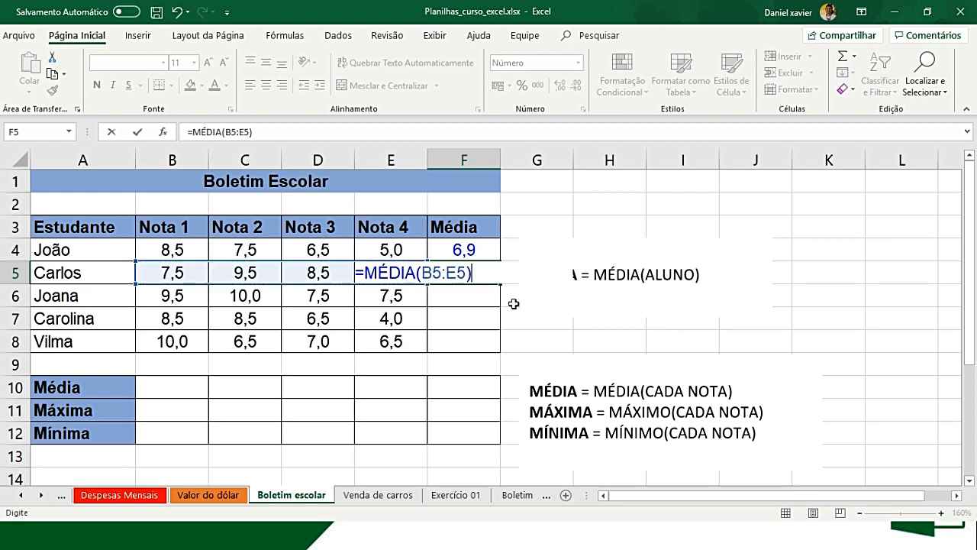
key(Return)
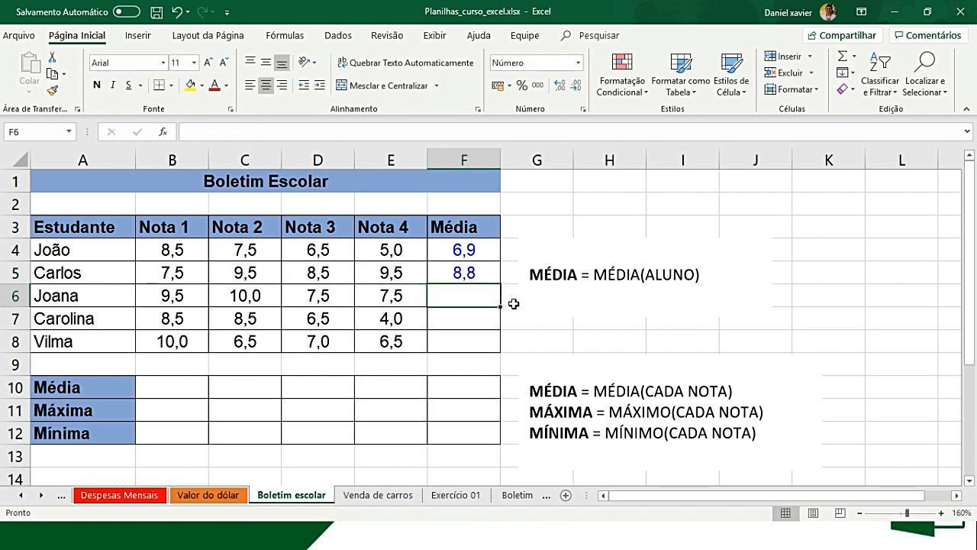
click(491, 271)
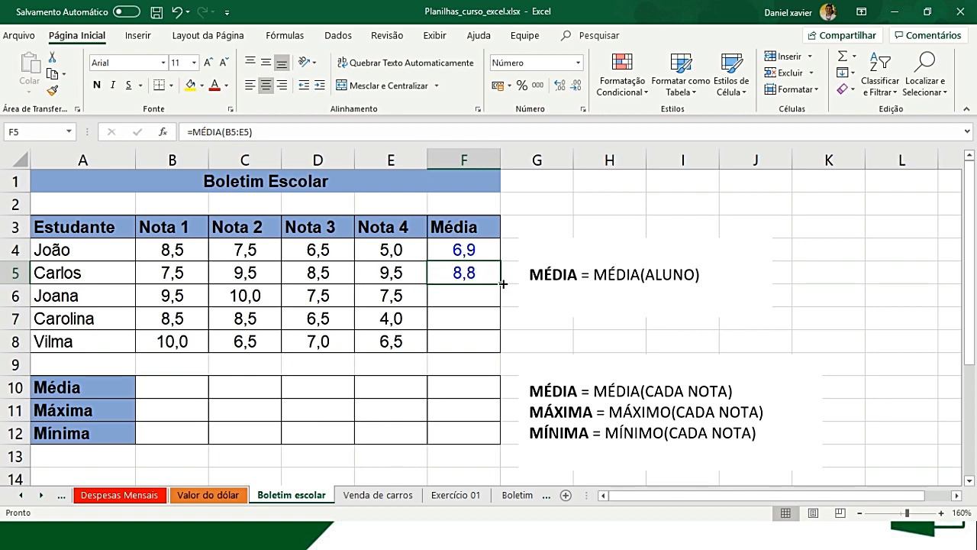
double_click(503, 283)
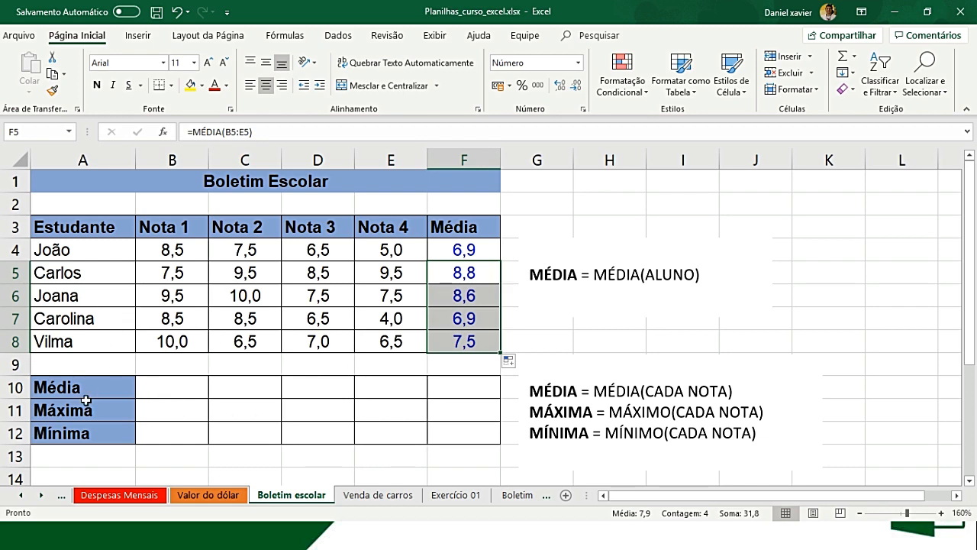
- Calculate the Nota 1 class average in B10 with =MÉDIA(B4:B8) and fill the formula across to F10
click(190, 381)
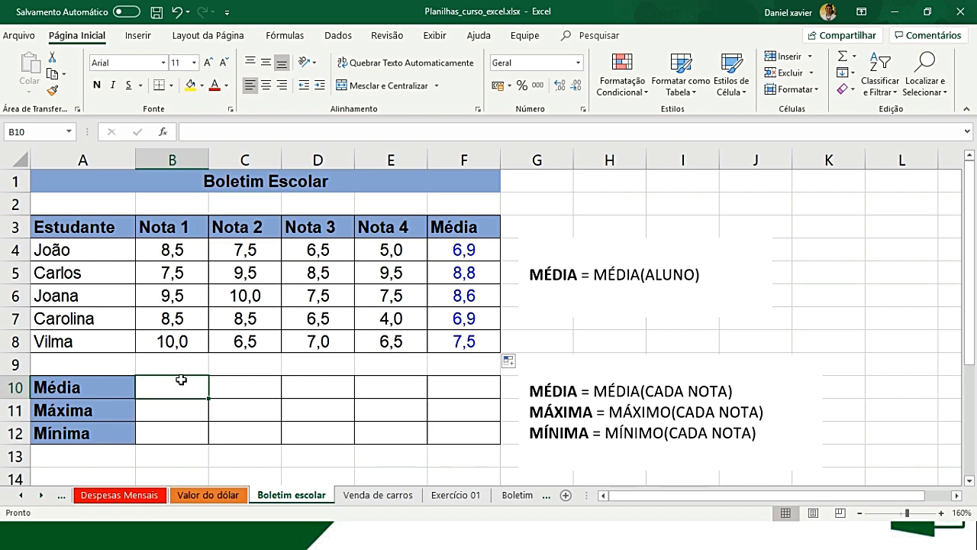
text(=MÉ)
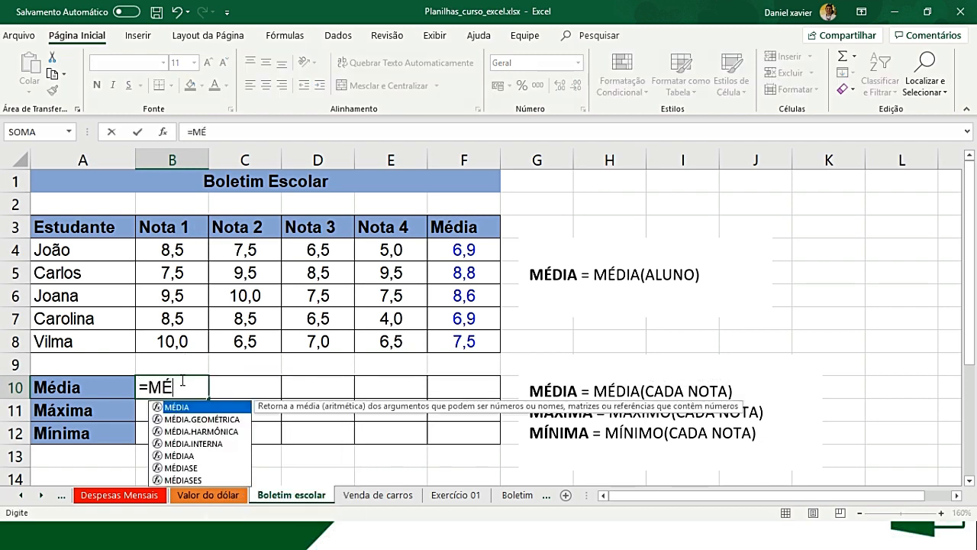
key(Tab)
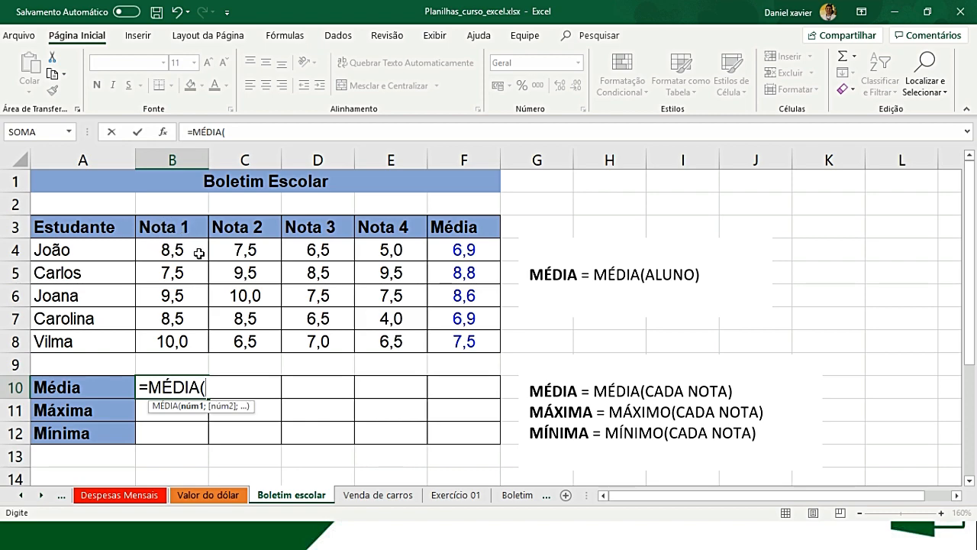
drag(186, 249, 172, 336)
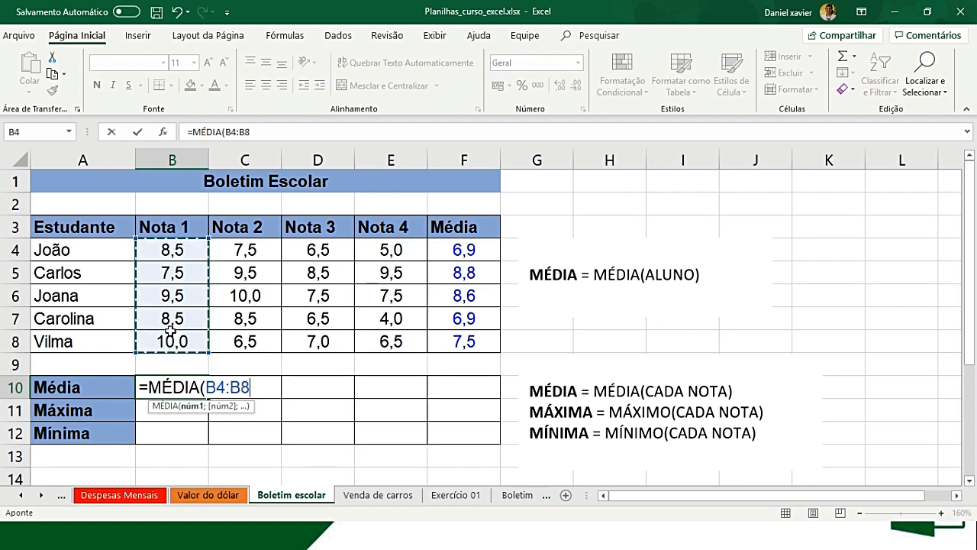
text())
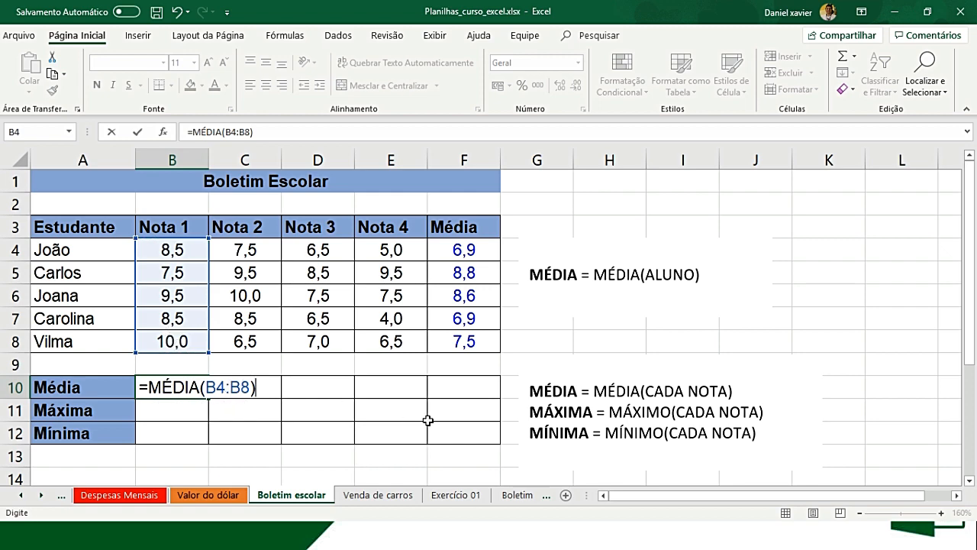
key(Tab)
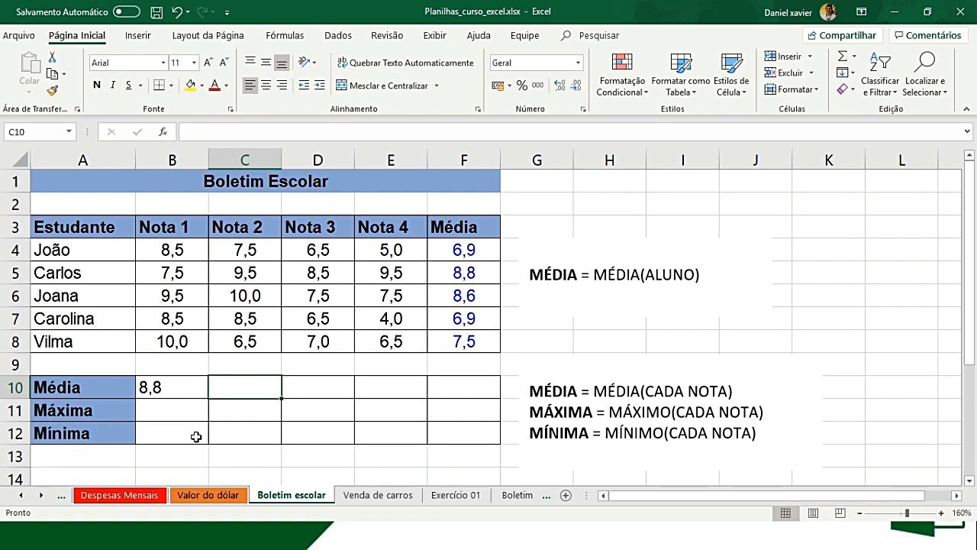
click(196, 389)
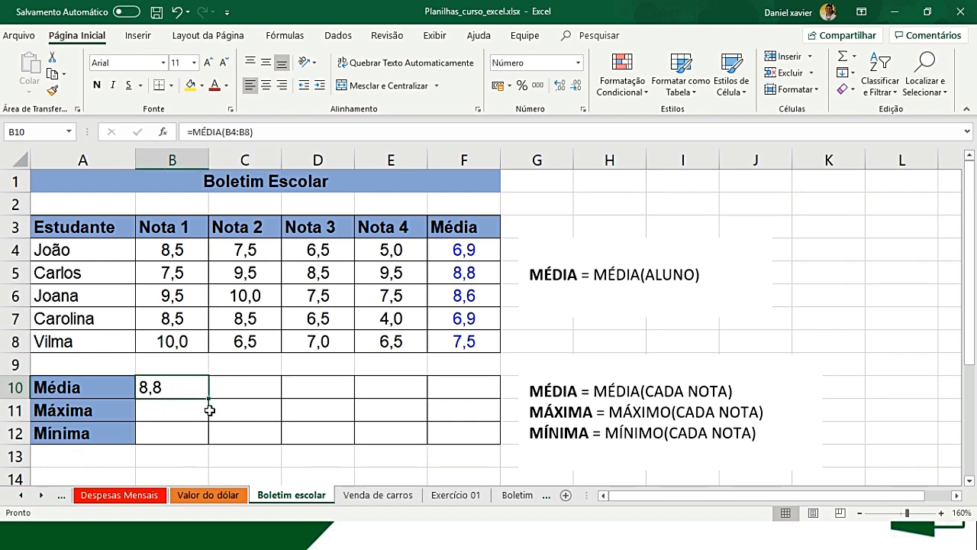
drag(209, 397, 480, 389)
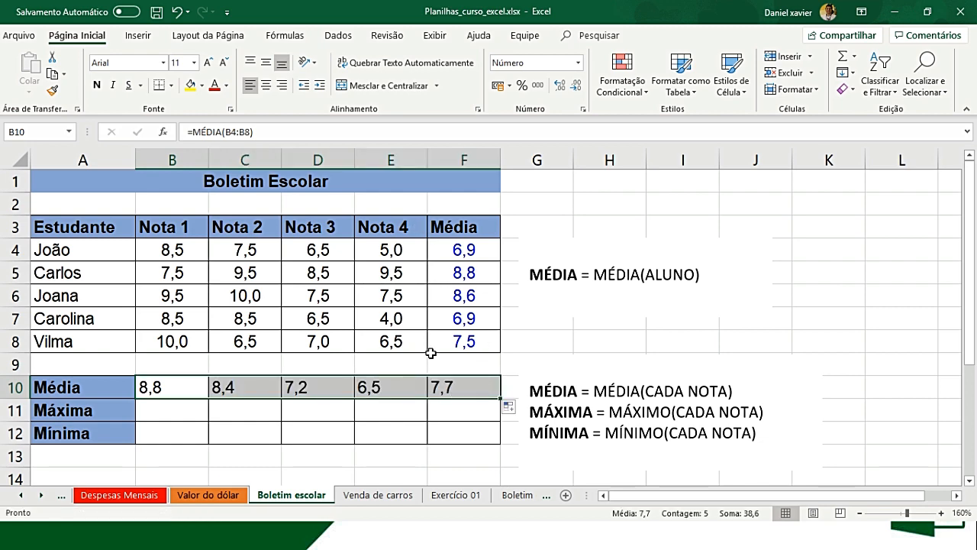
- Check which cell range the copied Média formula in F10 refers to
click(469, 388)
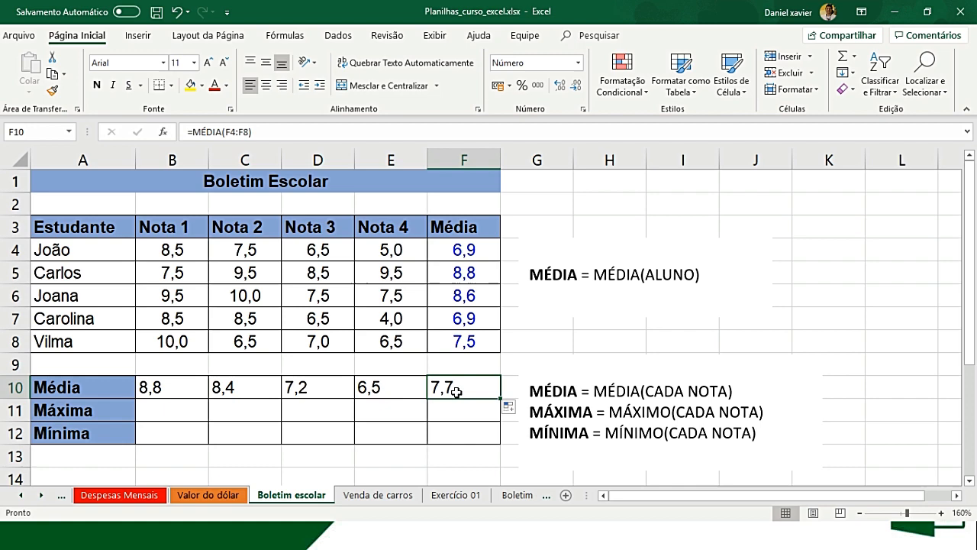
double_click(457, 391)
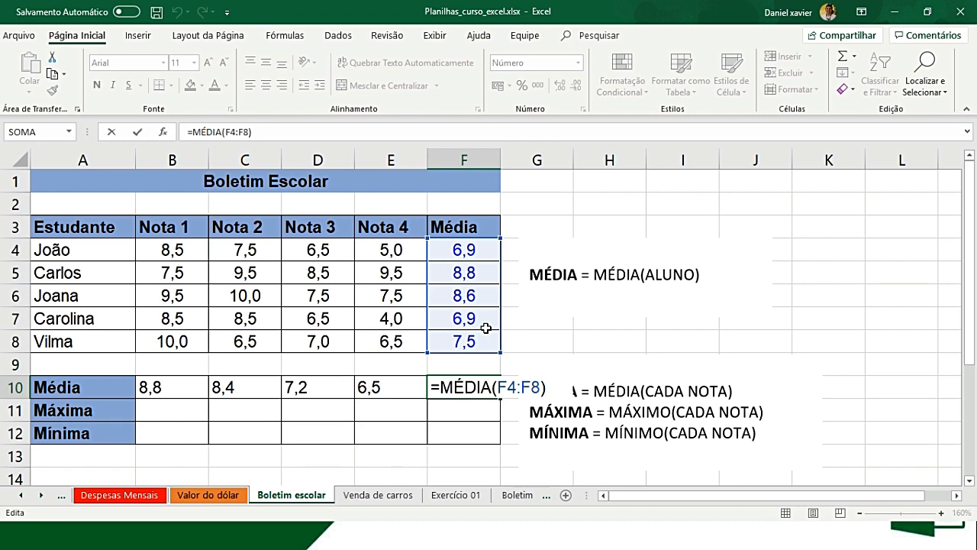
key(Return)
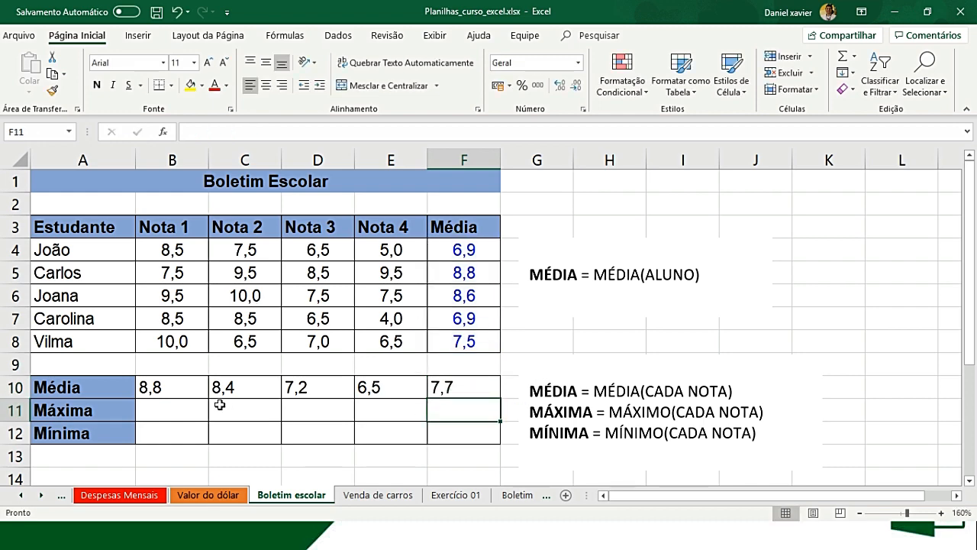
- Calculate the highest Nota 1 grade in B11 with =MÁXIMO(B4:B8)
click(188, 405)
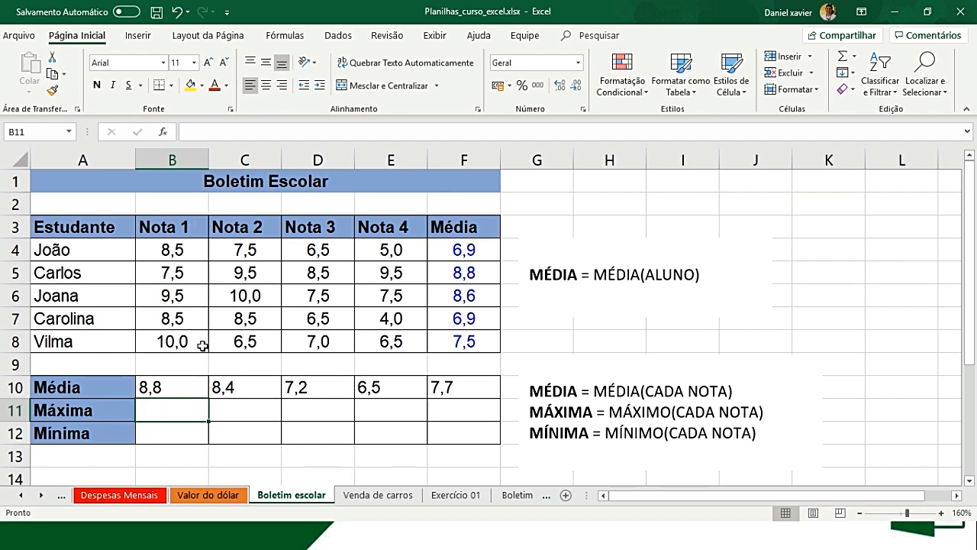
text(M)
key(BackSpace)
text(=)
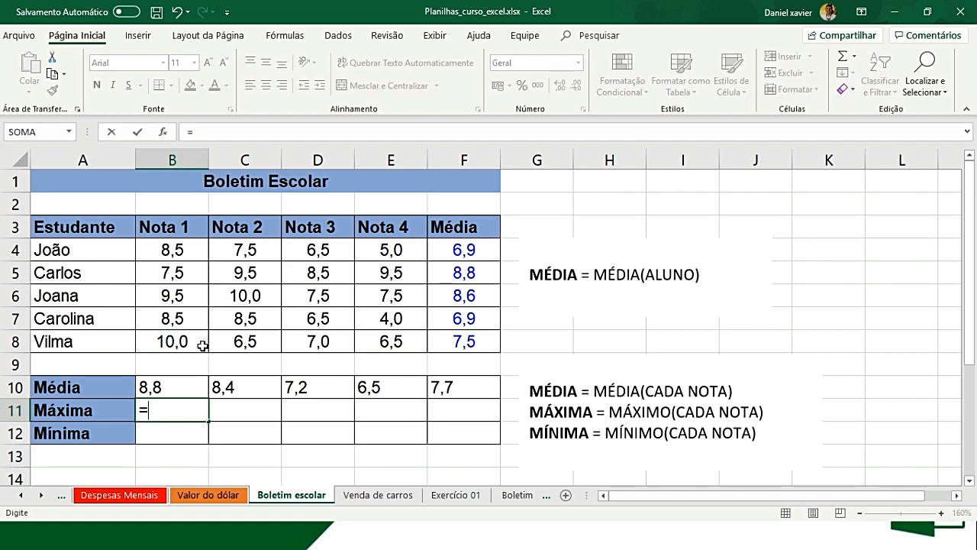
text(MÁ)
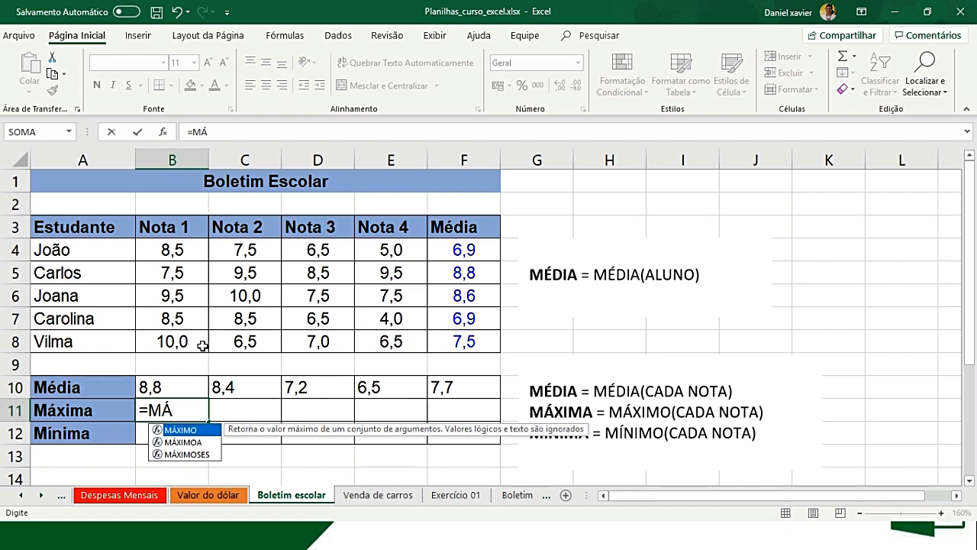
key(BackSpace)
text(A)
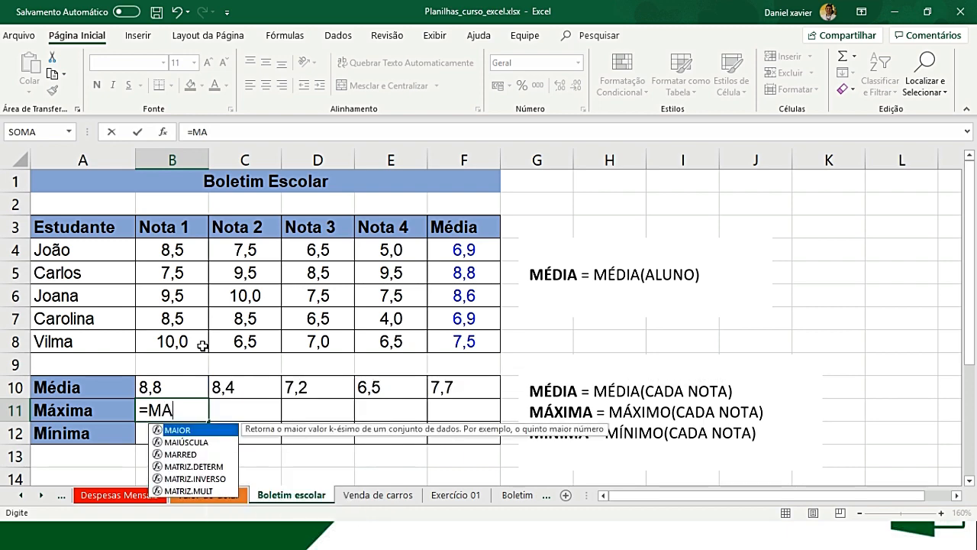
key(BackSpace)
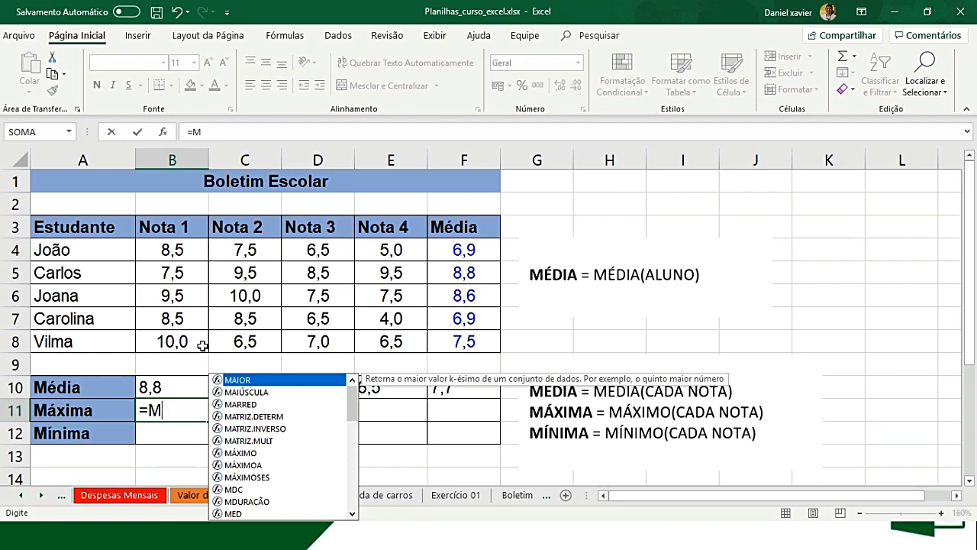
text(Á)
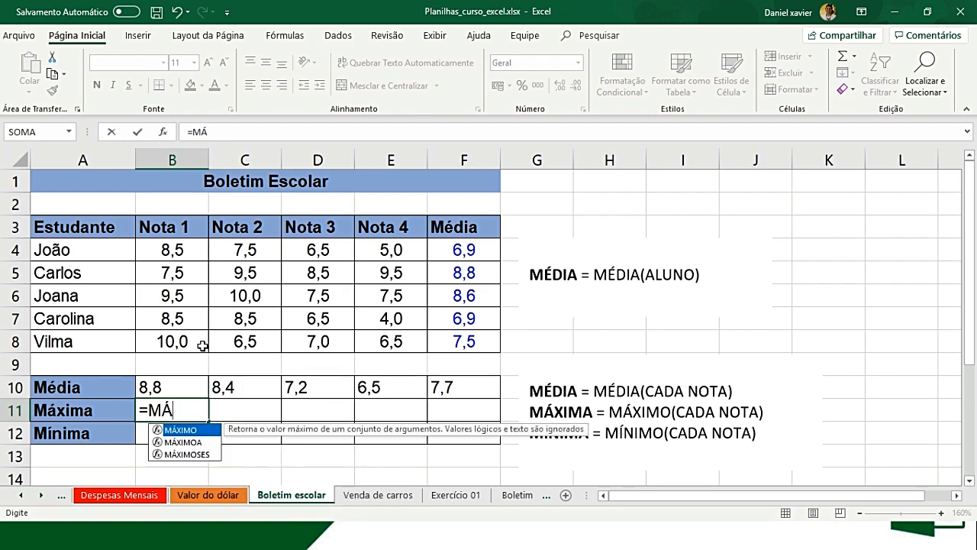
key(Tab)
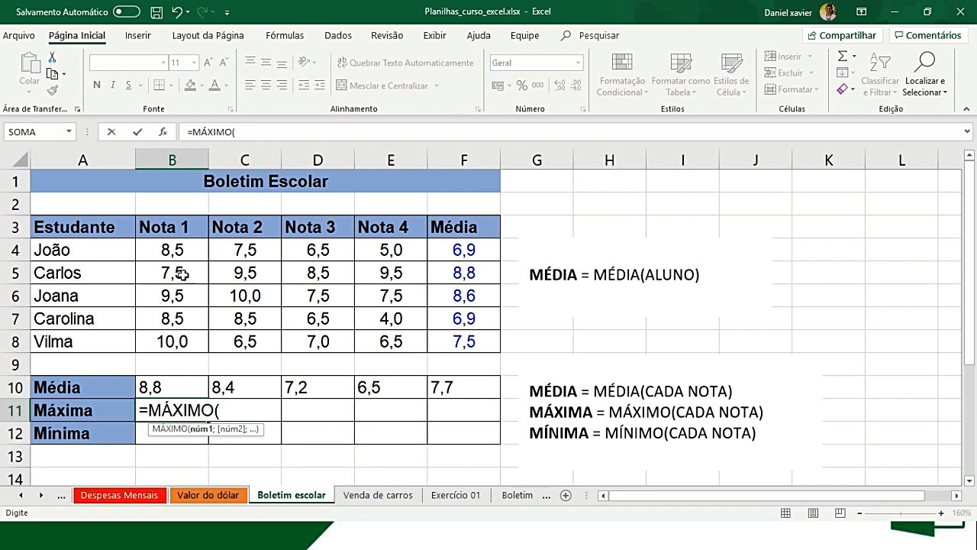
click(185, 251)
drag(186, 251, 181, 341)
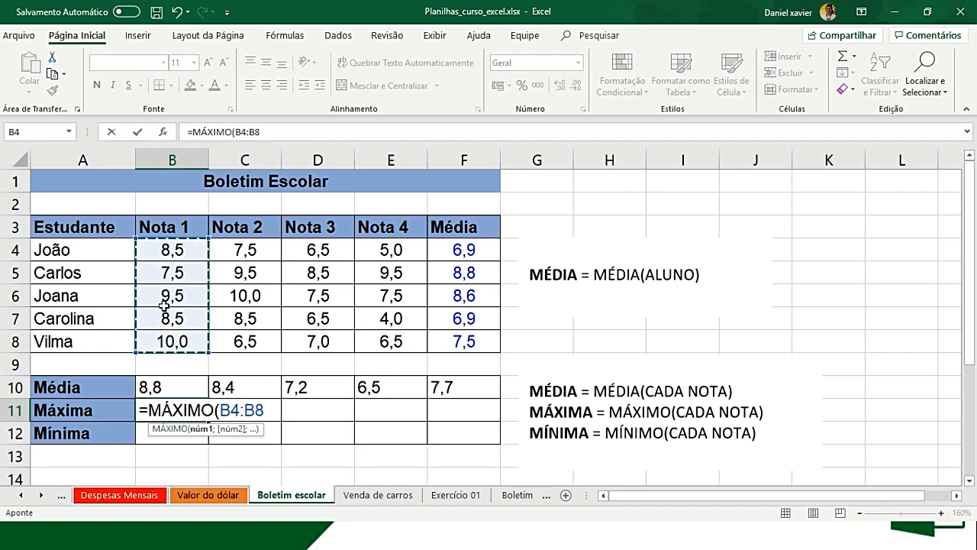
text())
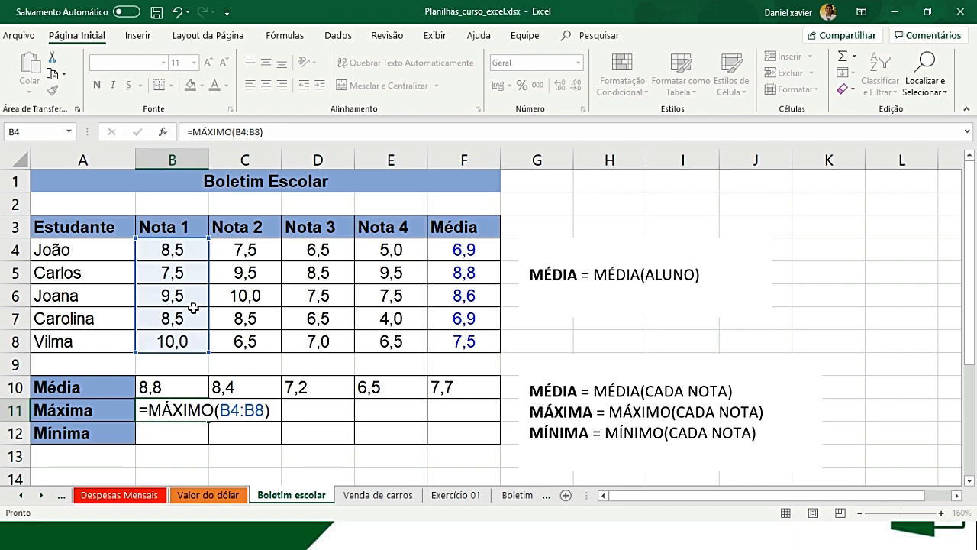
key(Tab)
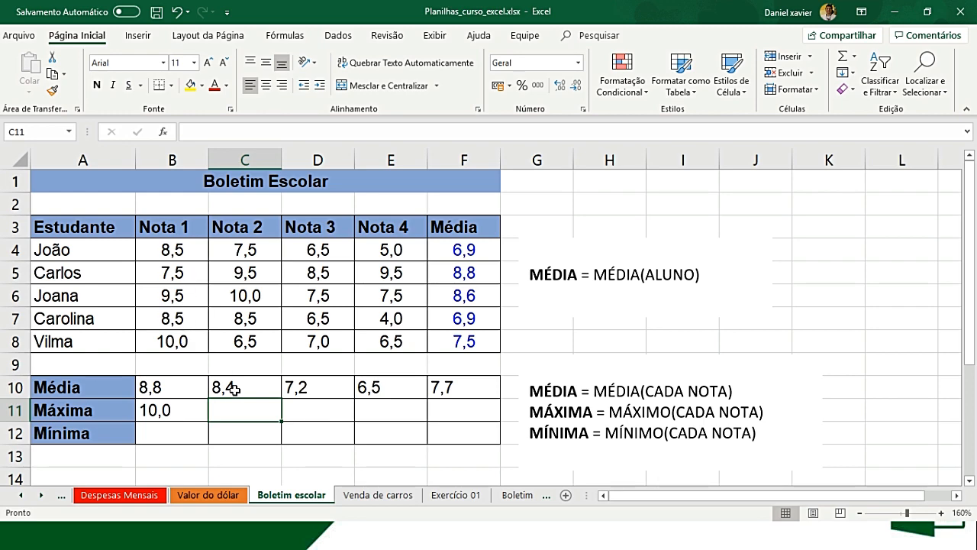
- Calculate the highest Nota 2 grade in C11 with =MÁXIMO(C4:C8) and fill the formula across to F11
click(197, 412)
click(229, 414)
text(=MÁ)
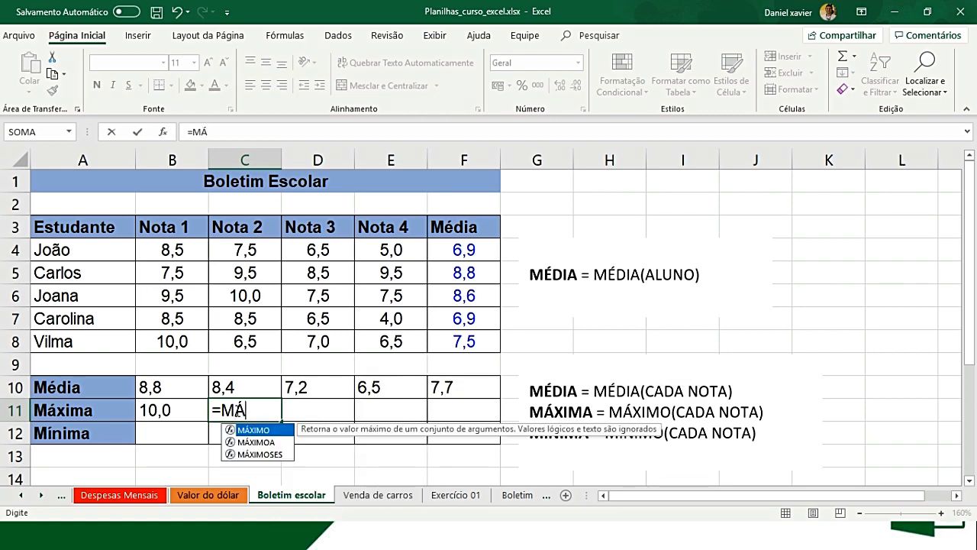
key(Tab)
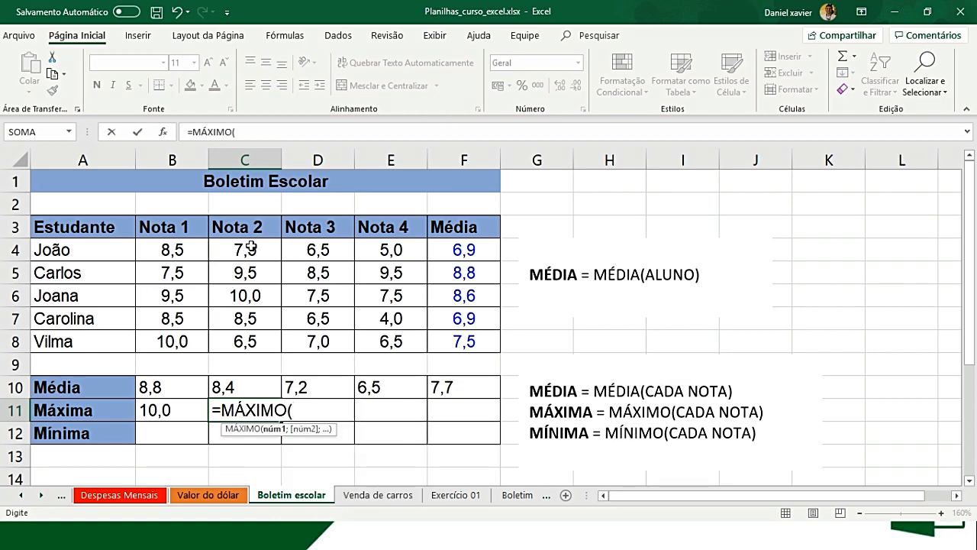
drag(260, 248, 248, 341)
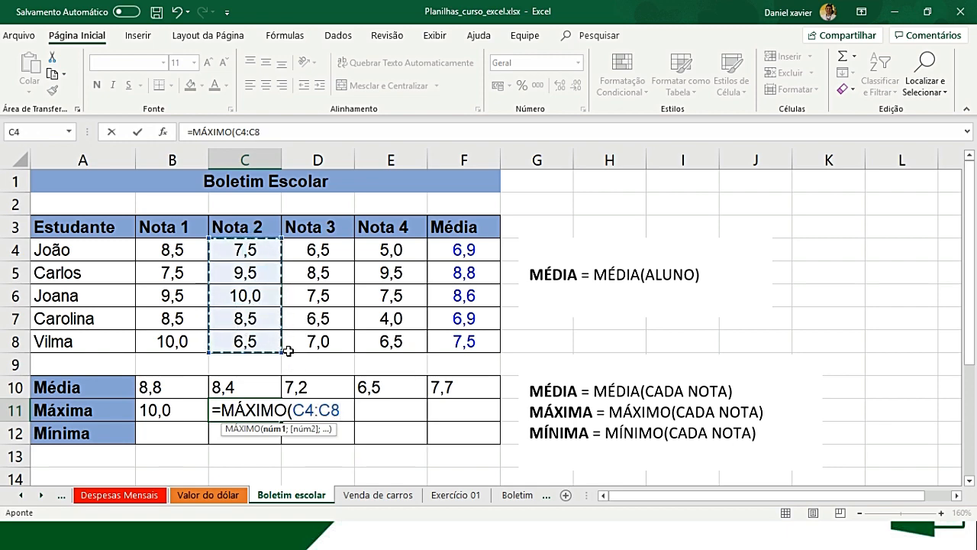
text())
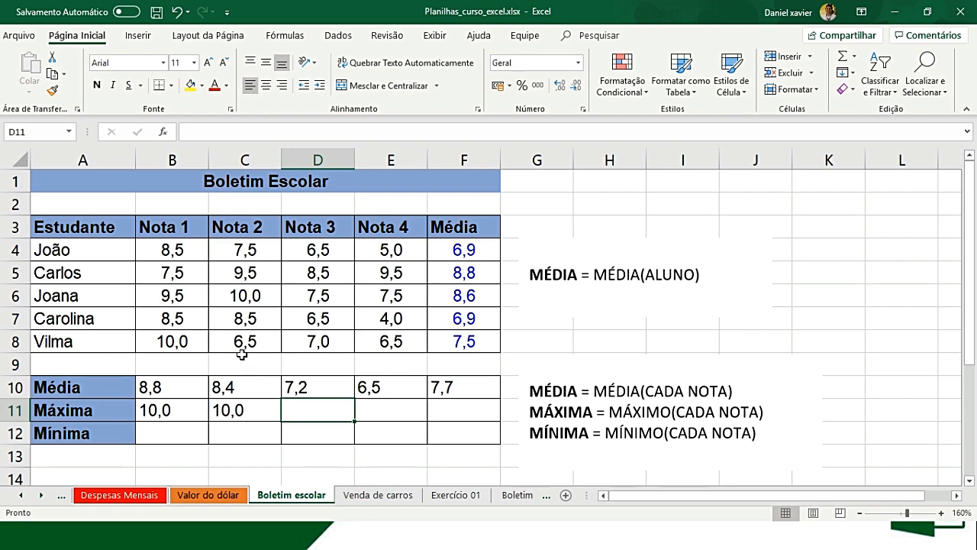
click(256, 412)
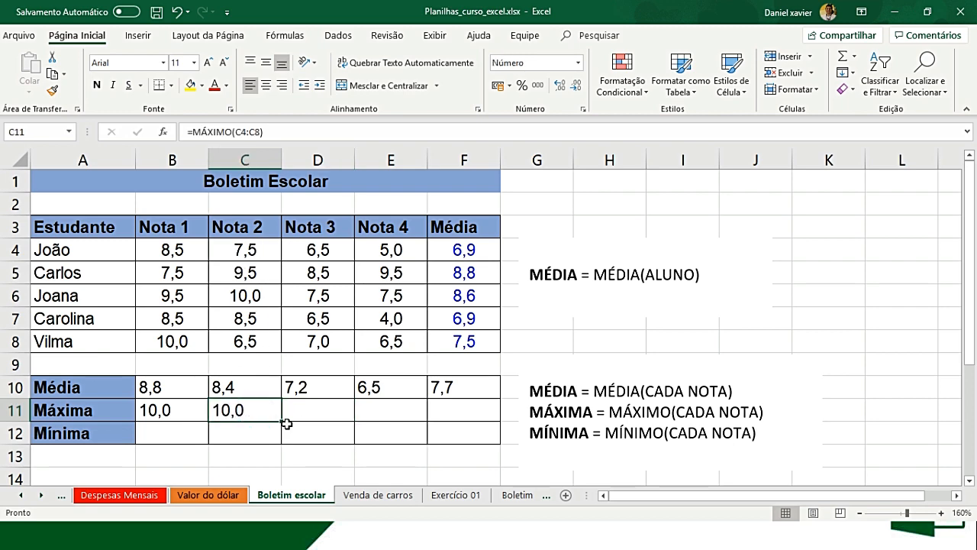
drag(282, 421, 478, 421)
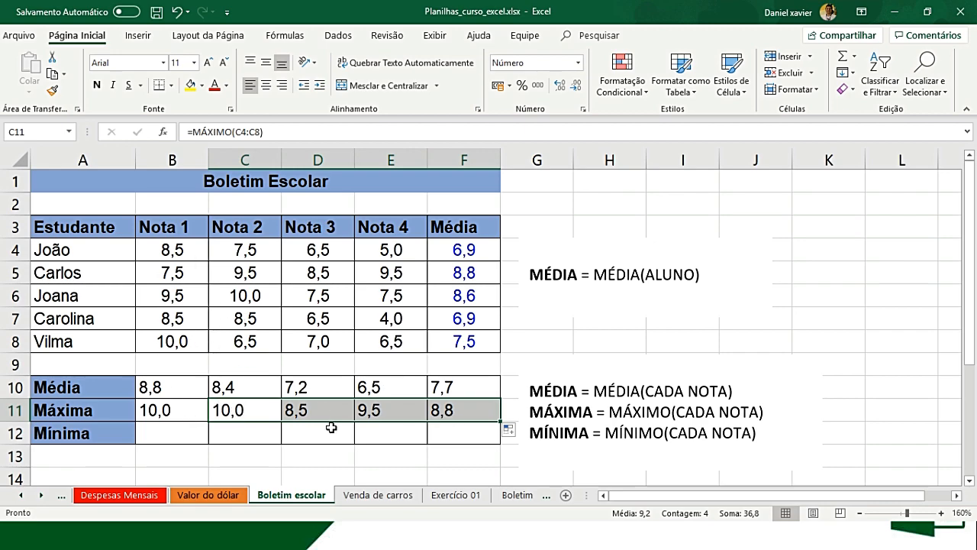
- Calculate the lowest Nota 1 grade in B12 with =MÍNIMO(B4:B8)
click(199, 428)
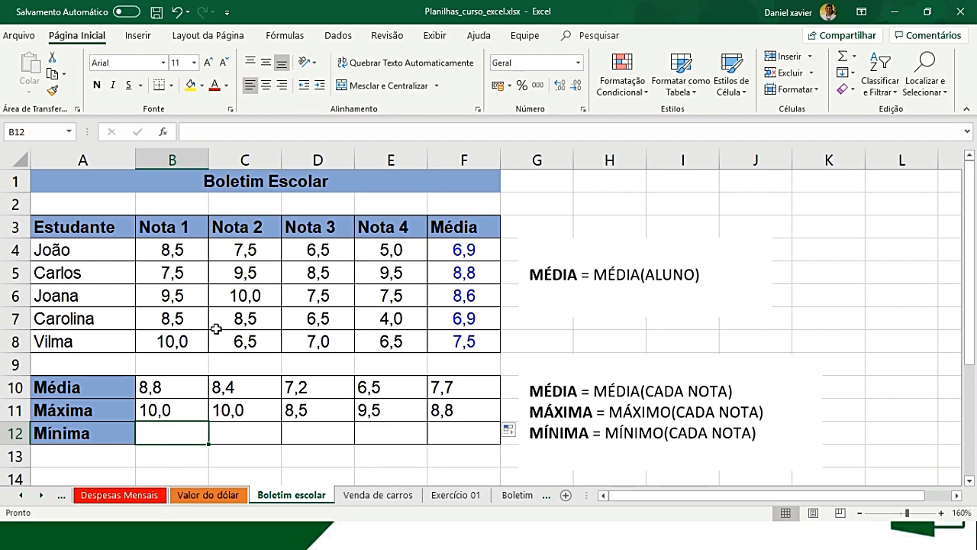
text(=MÍ)
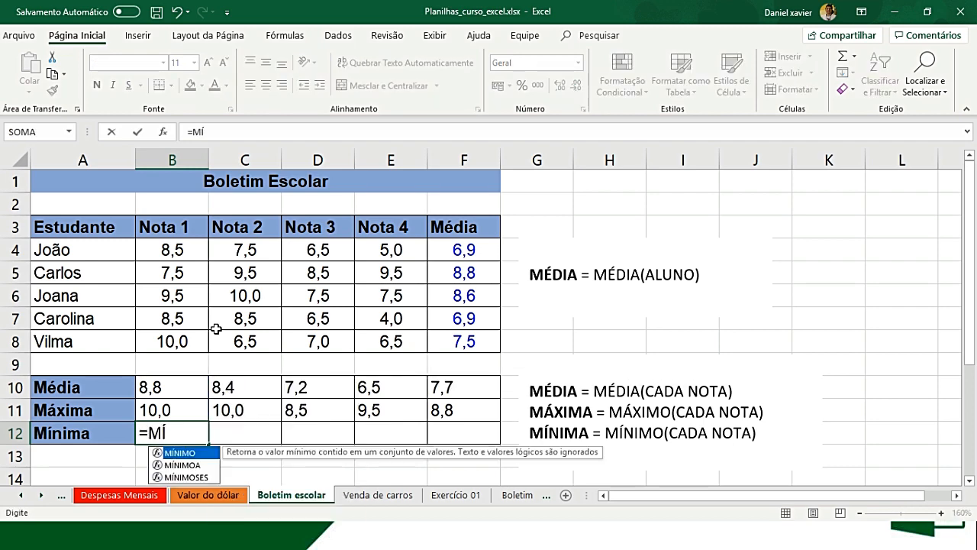
key(Tab)
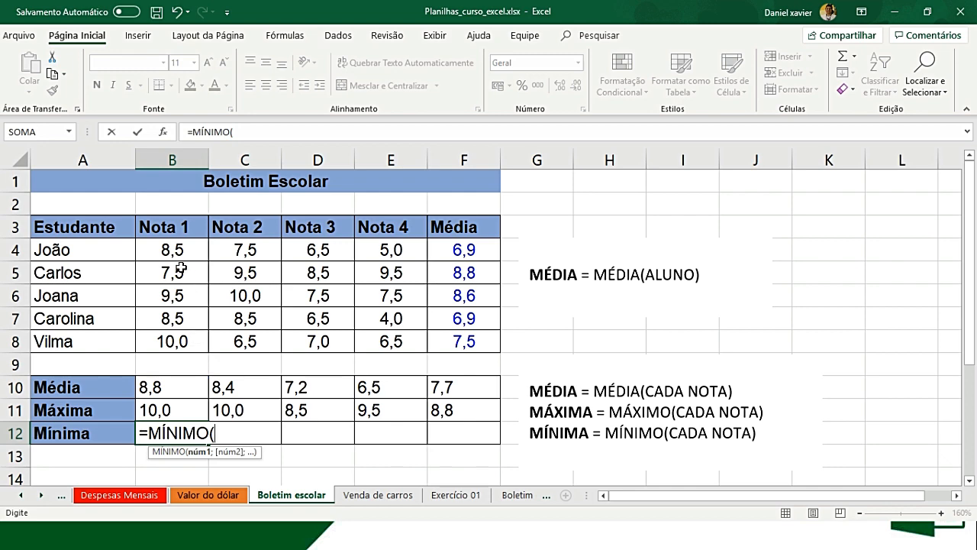
drag(186, 243, 177, 342)
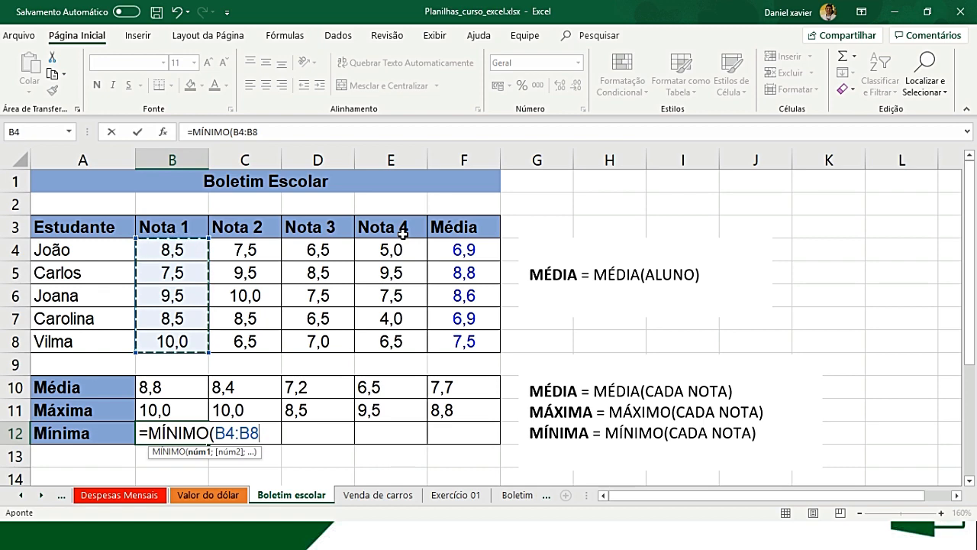
text())
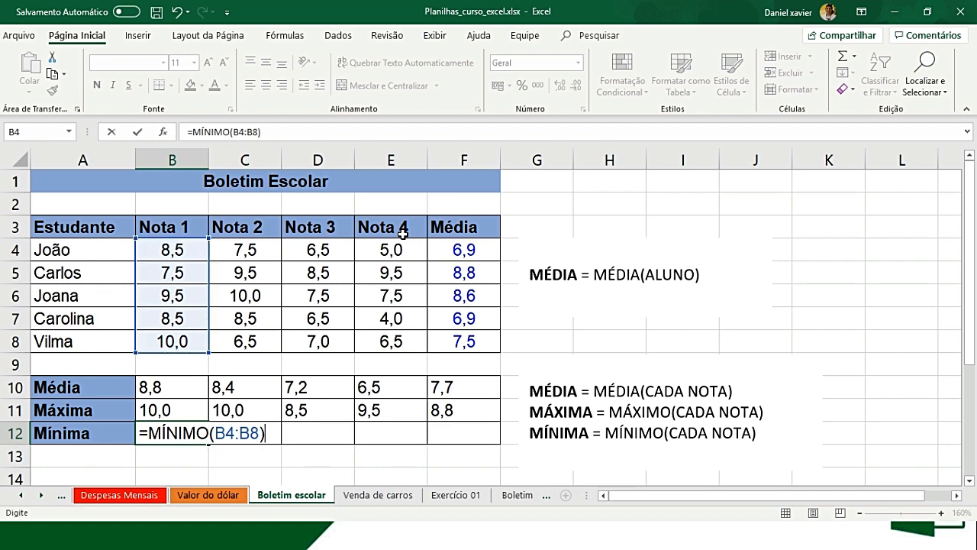
key(Tab)
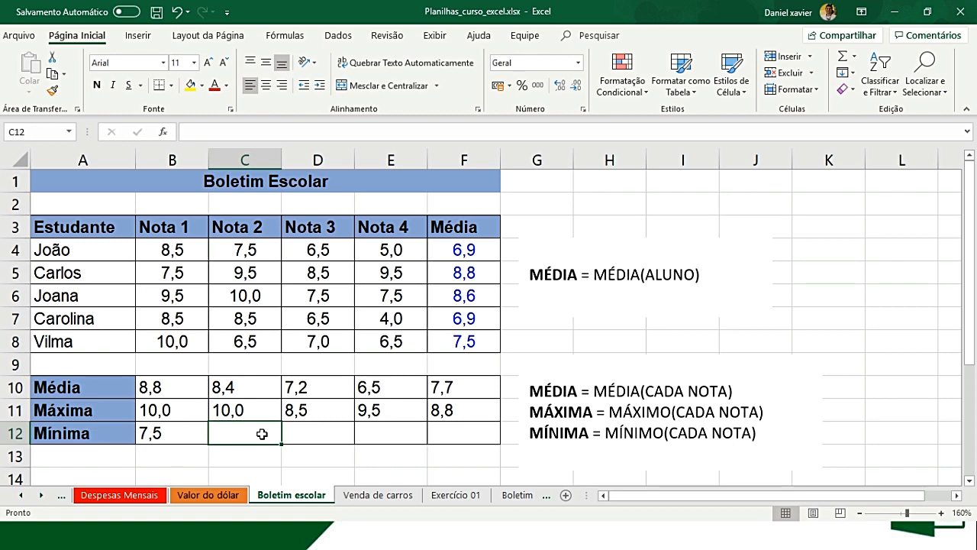
- Calculate the lowest Nota 2 grade in C12 with =MÍNIMO(C4:C8) and fill the formula across to F12
text(=M)
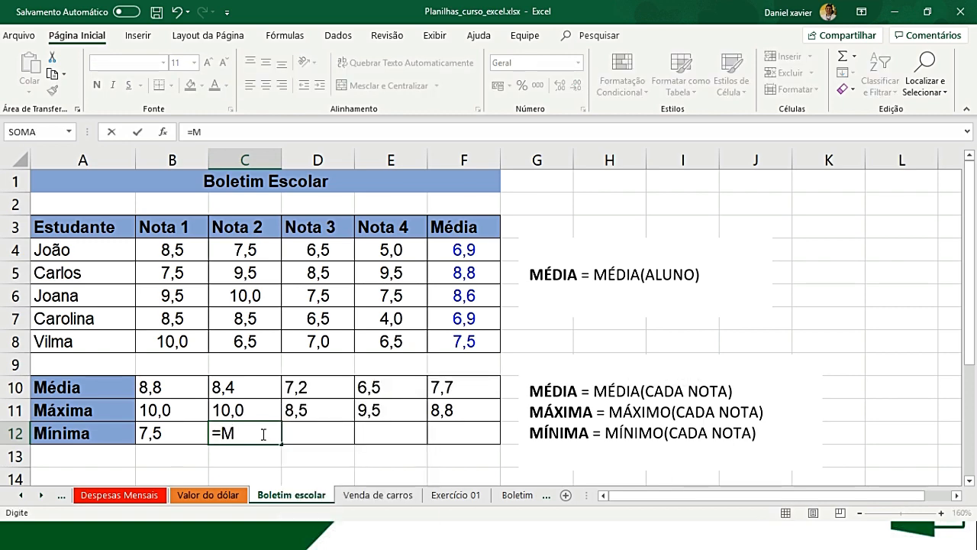
text(Í)
key(Tab)
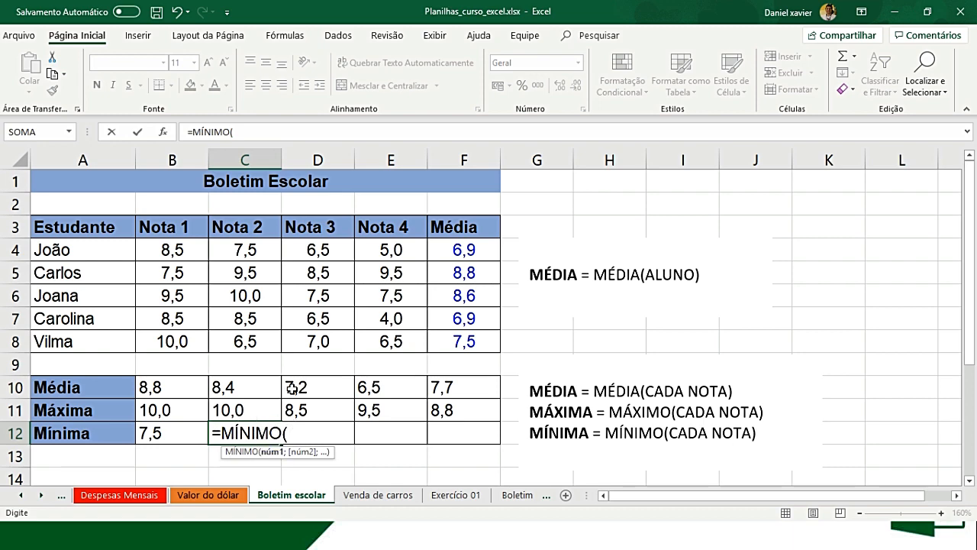
drag(255, 252, 255, 341)
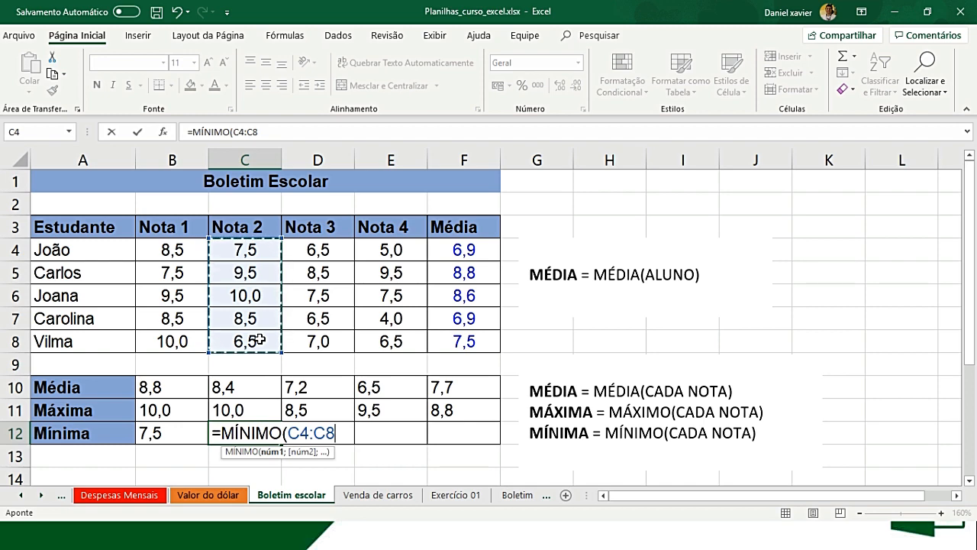
text())
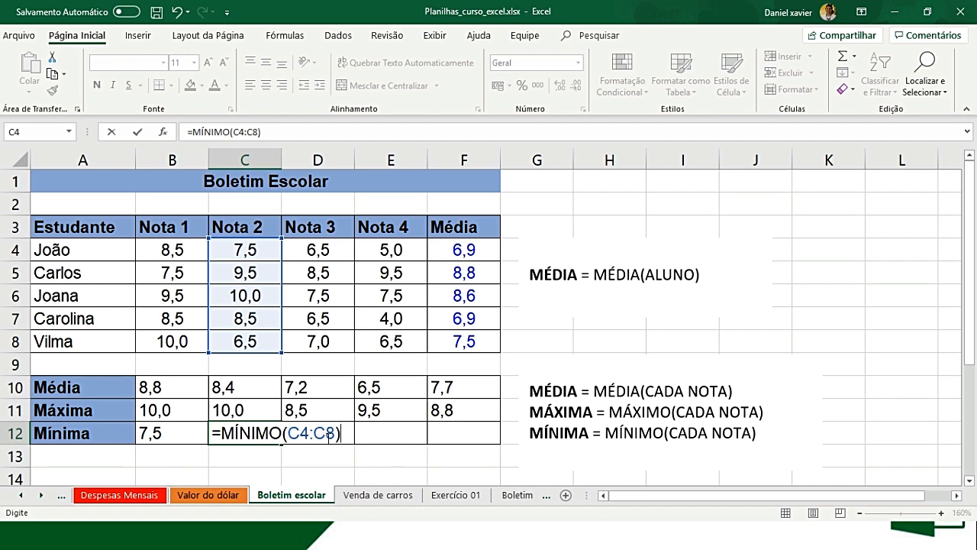
click(329, 434)
click(268, 437)
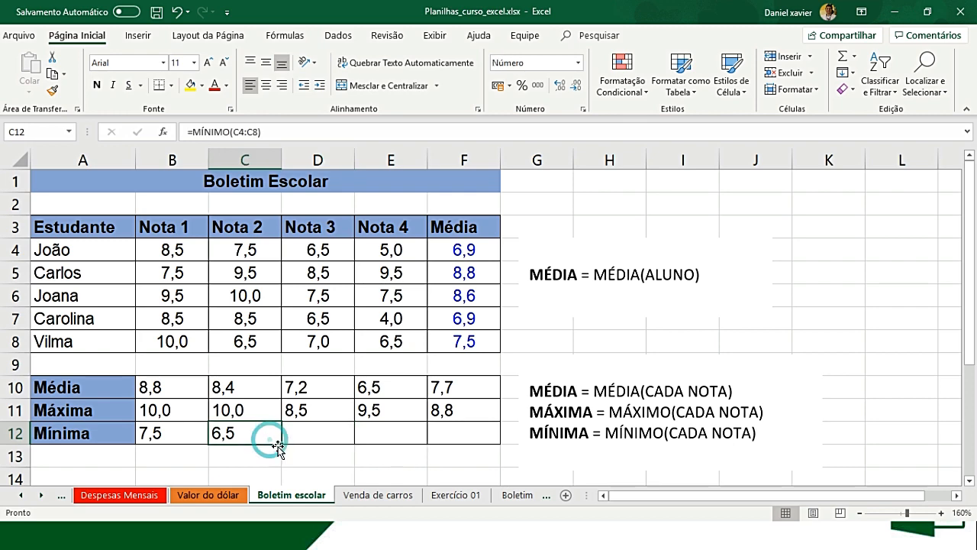
drag(281, 444, 498, 452)
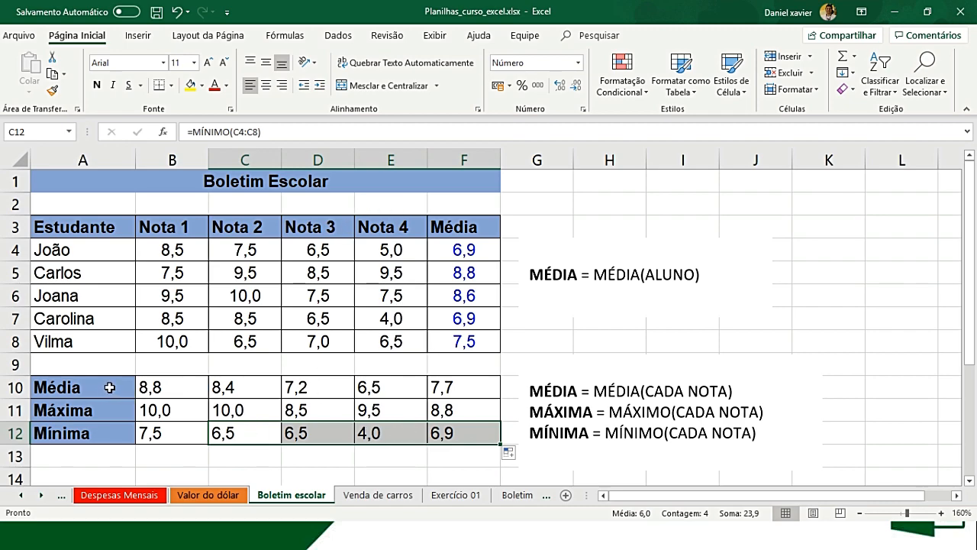
- Review the Média formulas in B10 and C10, the Máxima formula in B11 and the Mínima formula in B12
click(168, 385)
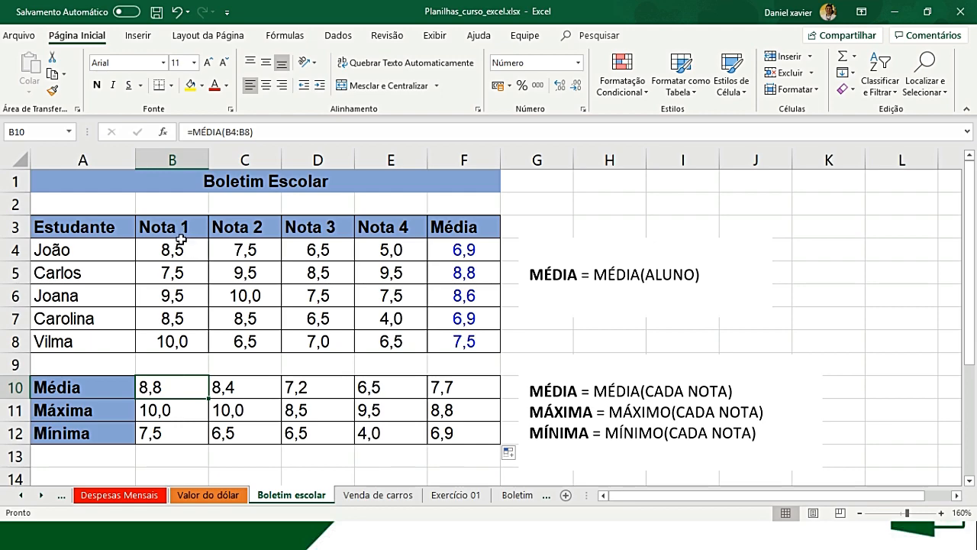
click(246, 390)
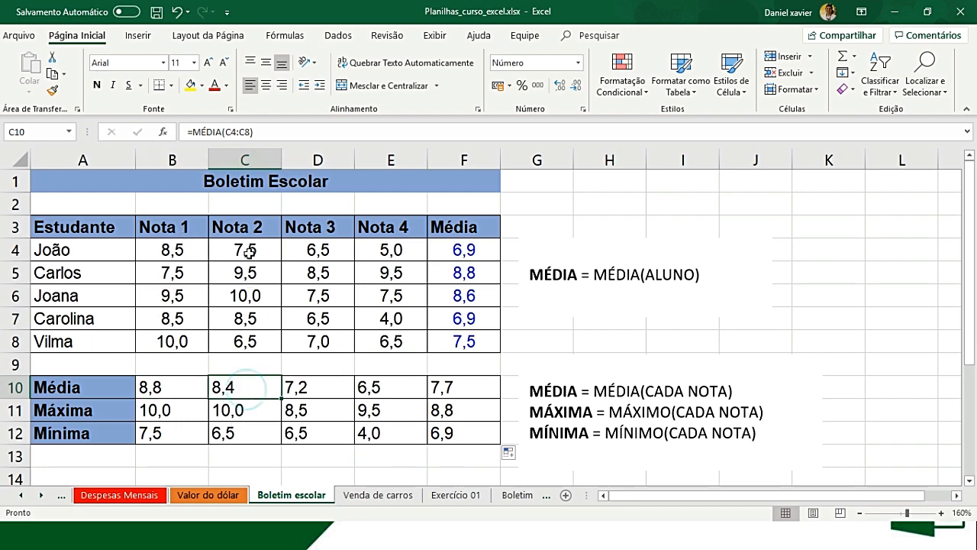
click(167, 410)
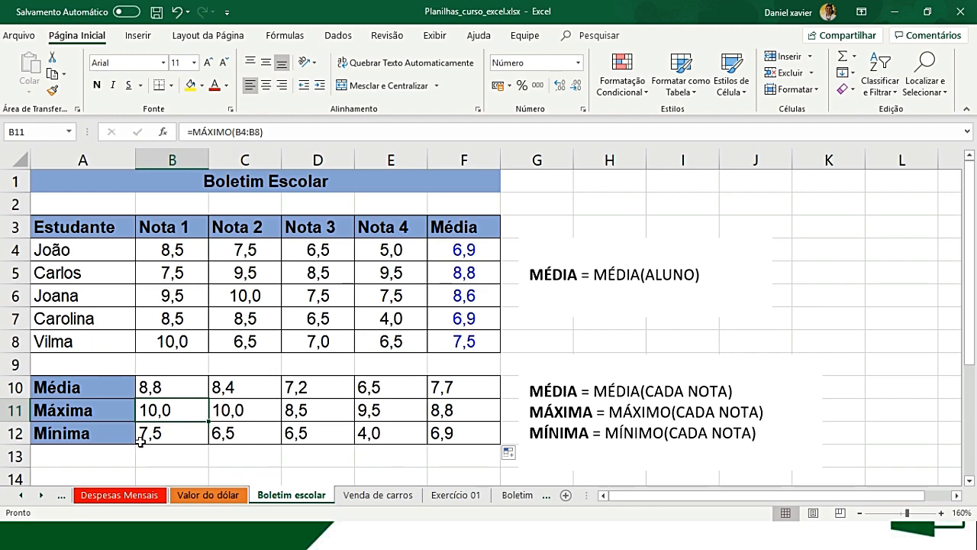
click(142, 437)
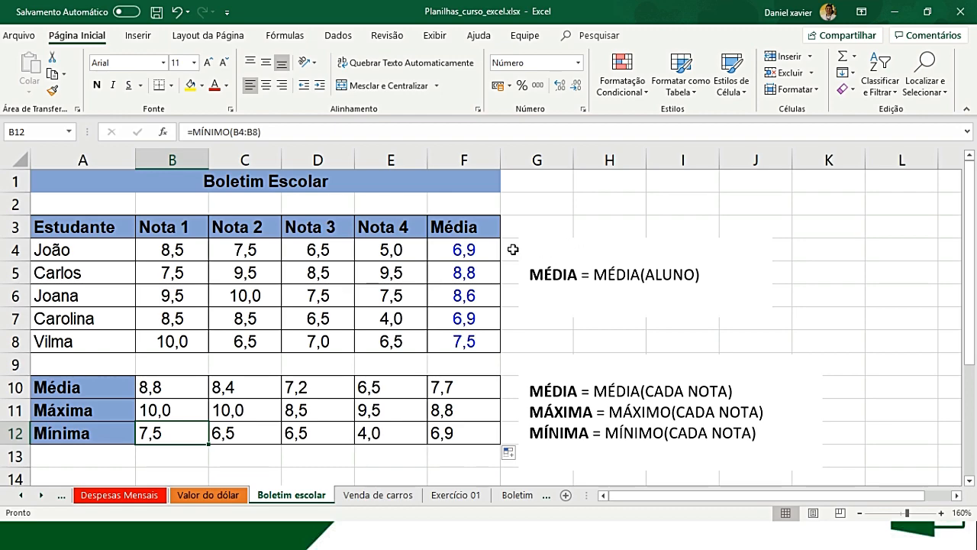
- Set the tab colour of the Boletim escolar sheet to the theme colour Cinza azulado, Texto 2
right_click(282, 496)
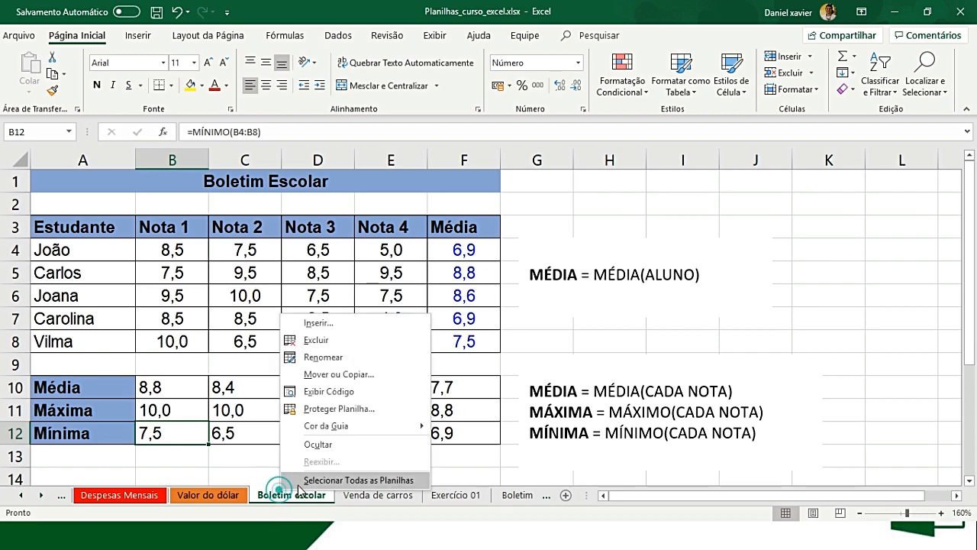
mouse_move(355, 428)
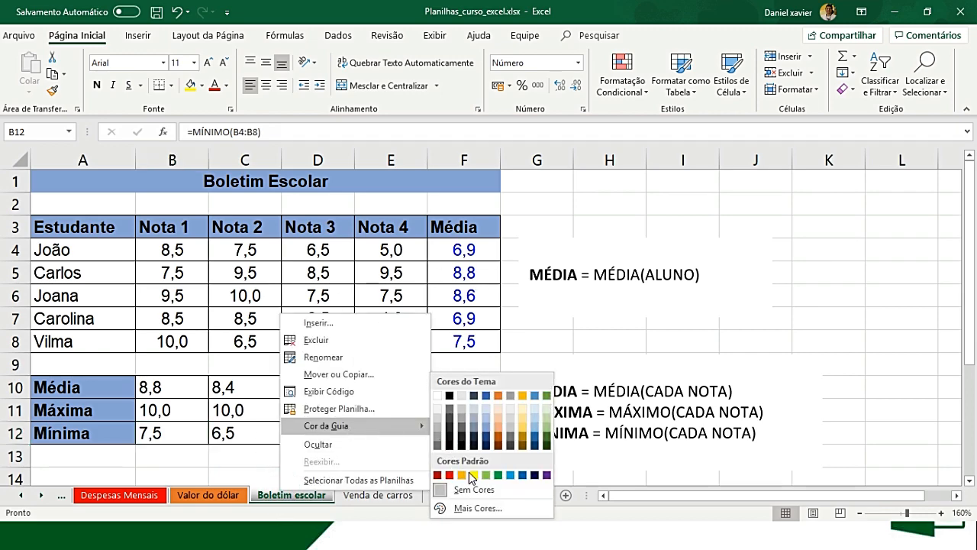
click(474, 398)
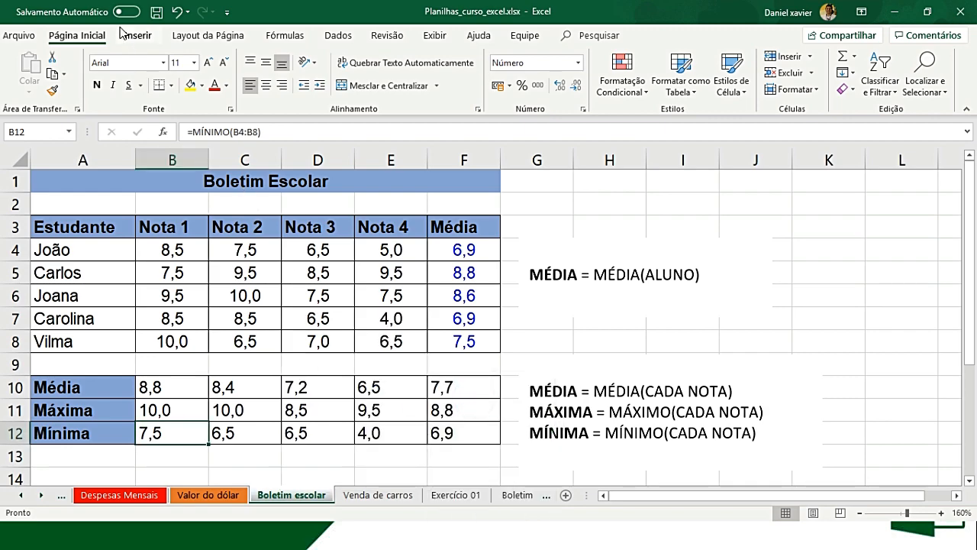
- Save the workbook and review the vehicle names and sale values on the Venda de carros sheet
click(156, 12)
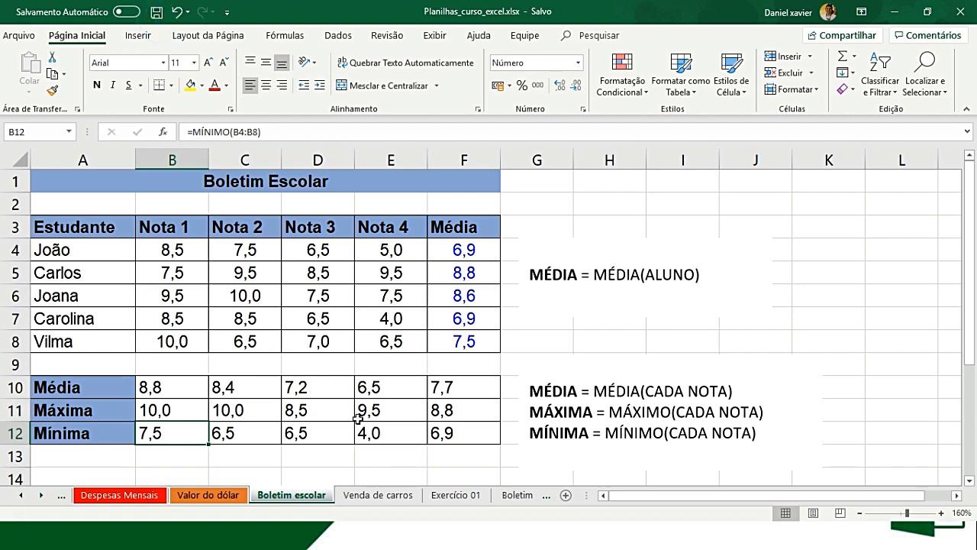
click(378, 495)
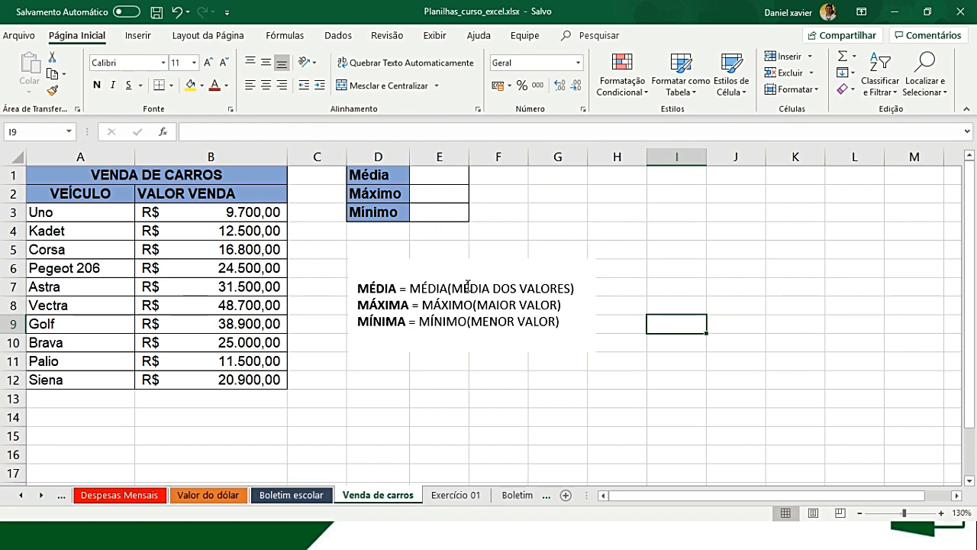
drag(70, 214, 71, 378)
drag(228, 211, 229, 375)
click(402, 175)
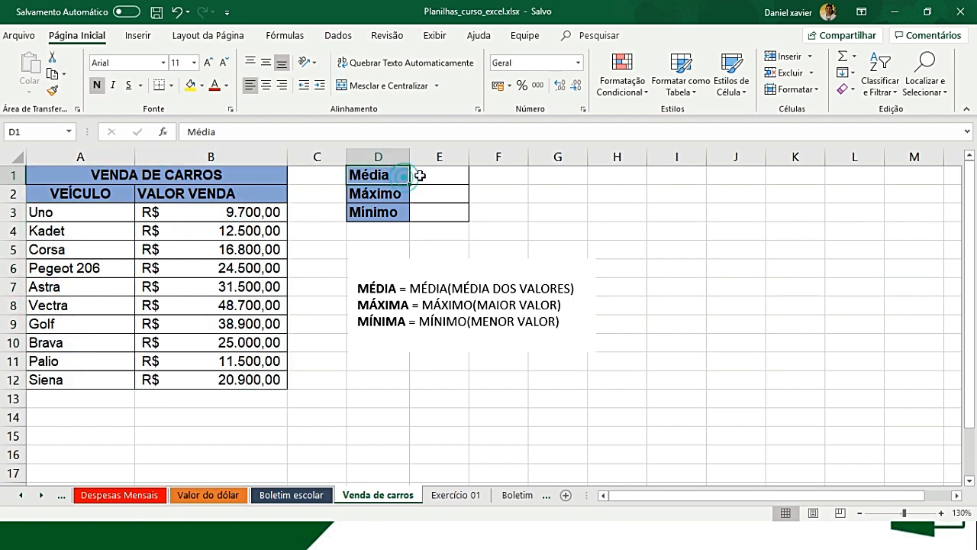
- Start a MÉDIA formula in E1 of the Venda de carros sheet for the average sale value
click(420, 175)
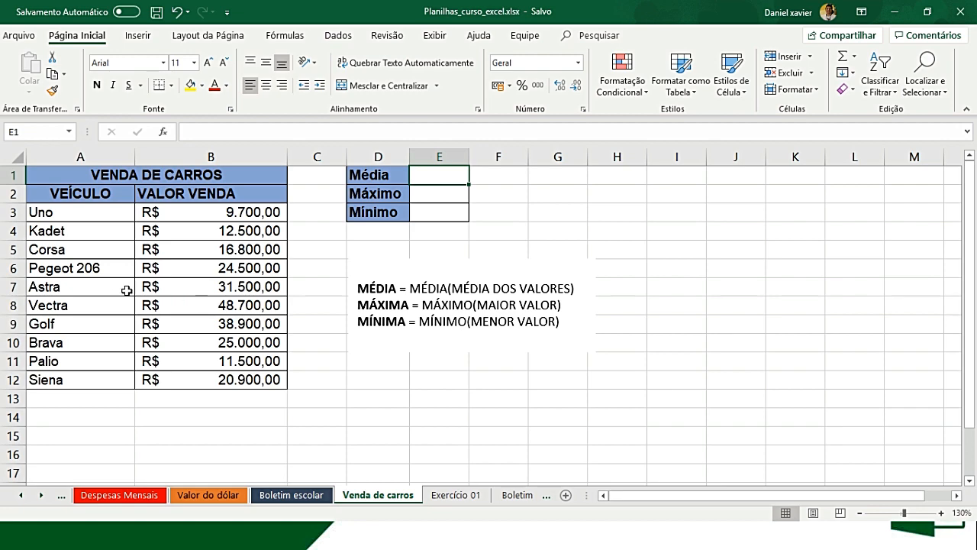
text(=)
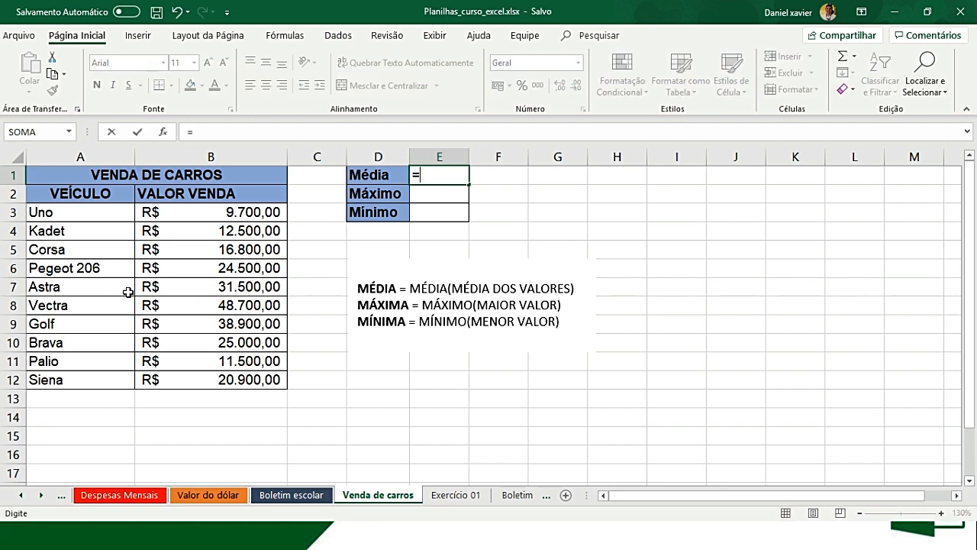
text(MÉ)
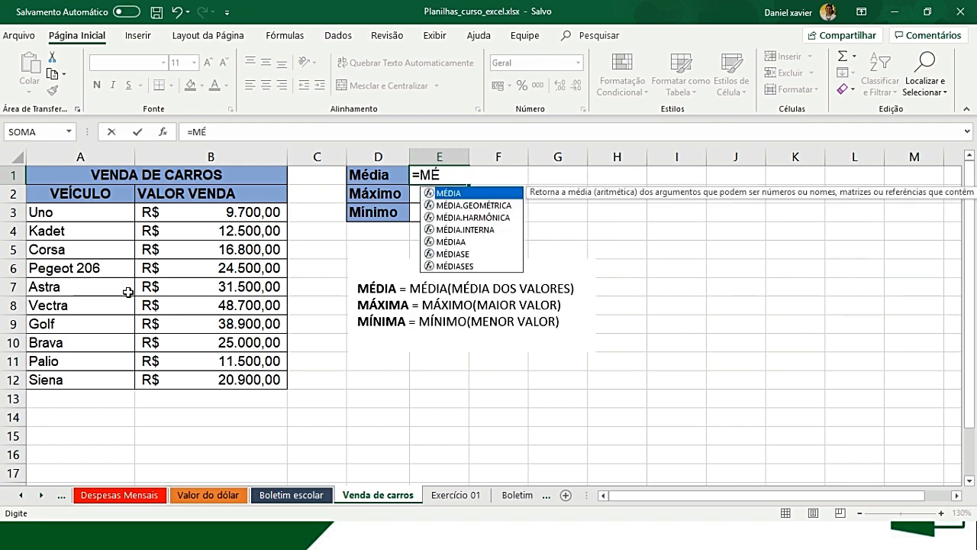
key(Tab)
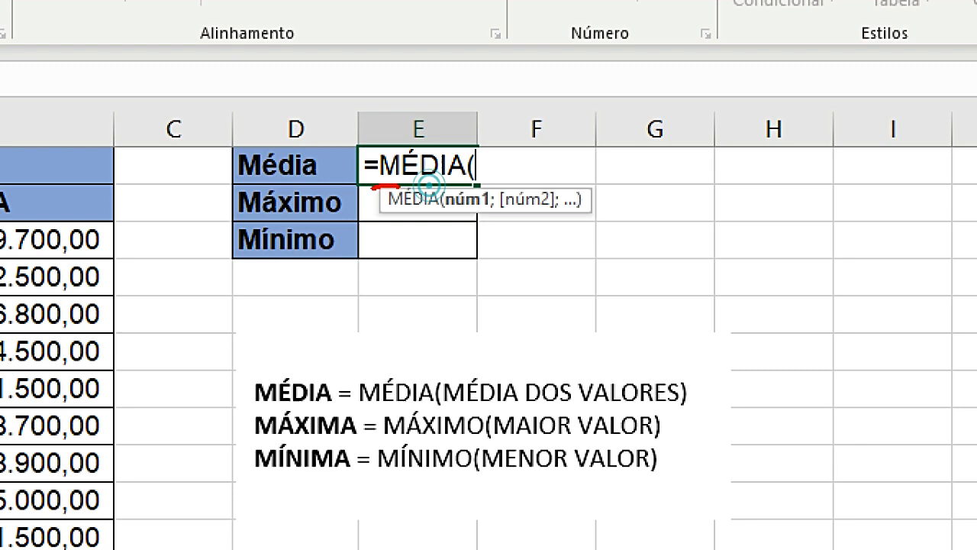
mouse_move(427, 185)
mouse_down()
mouse_move(611, 240)
mouse_move(432, 162)
mouse_move(377, 162)
mouse_up()
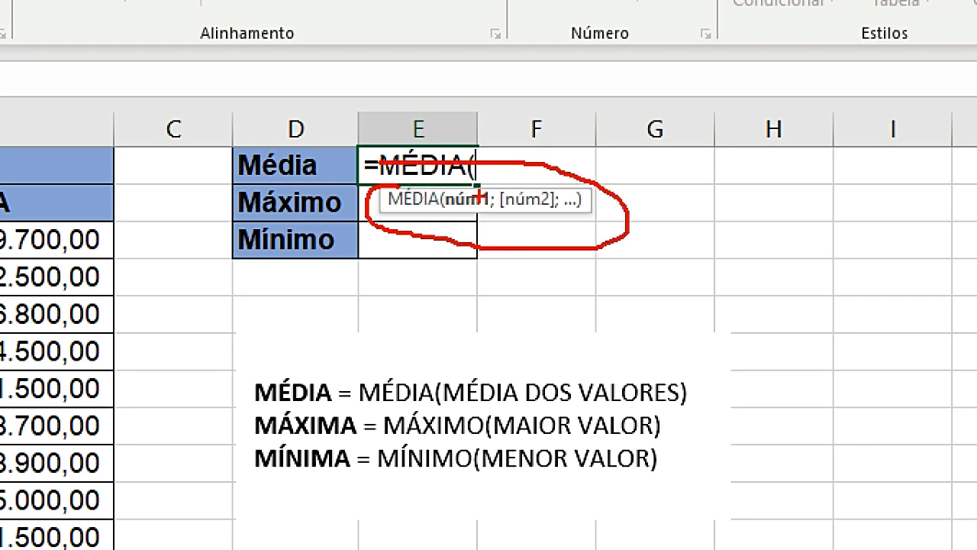
drag(495, 183, 528, 143)
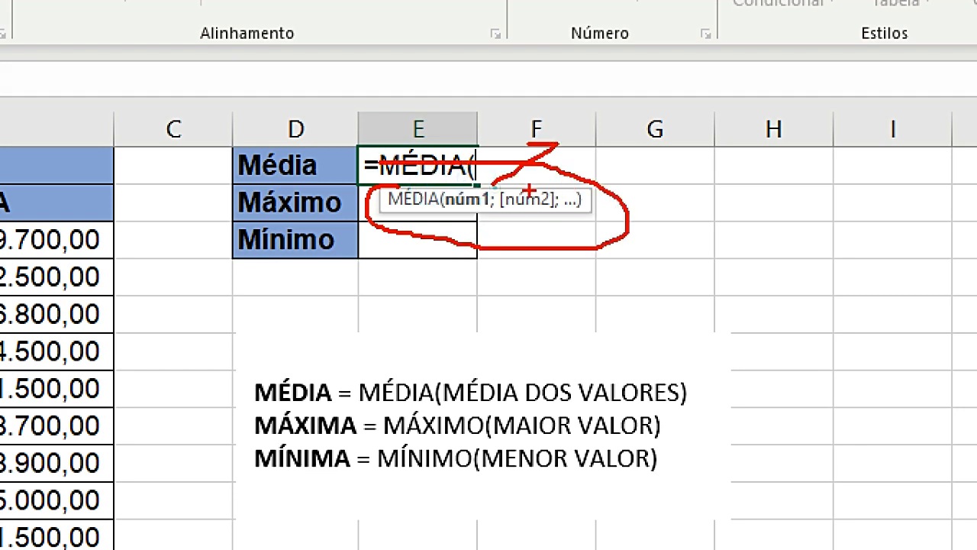
key(Escape)
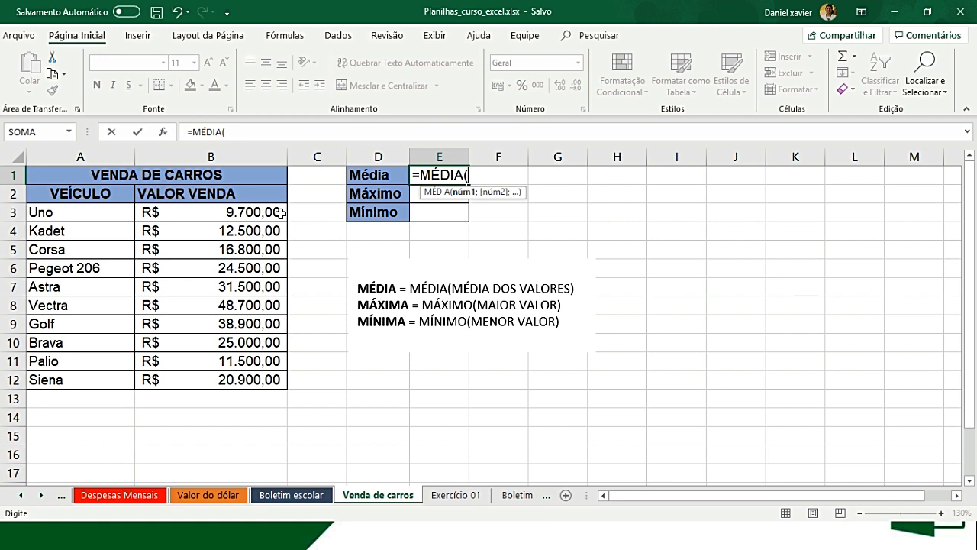
- Try listing B3, B4 and B5 as separate MÉDIA arguments in E1, and remove them from the formula
click(272, 210)
text(;)
click(262, 231)
text(;)
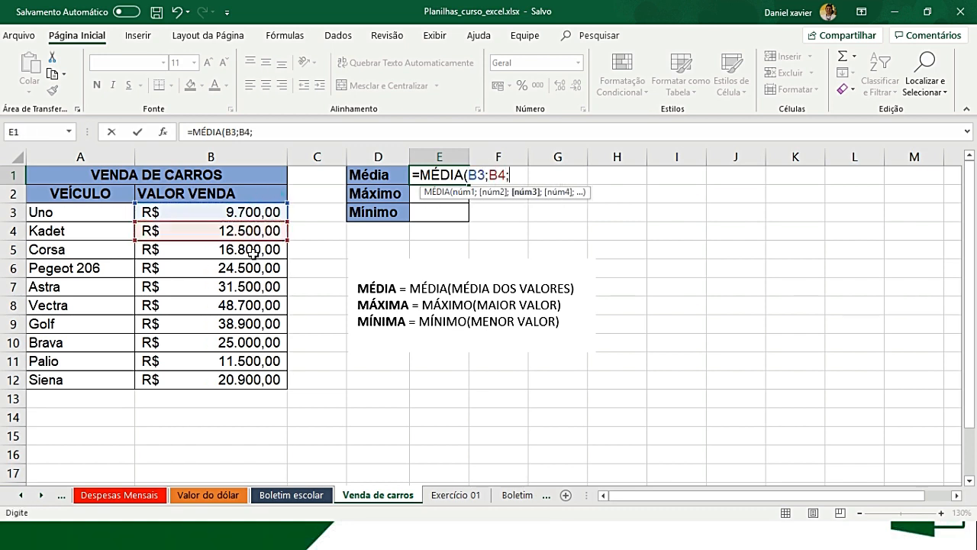
click(276, 249)
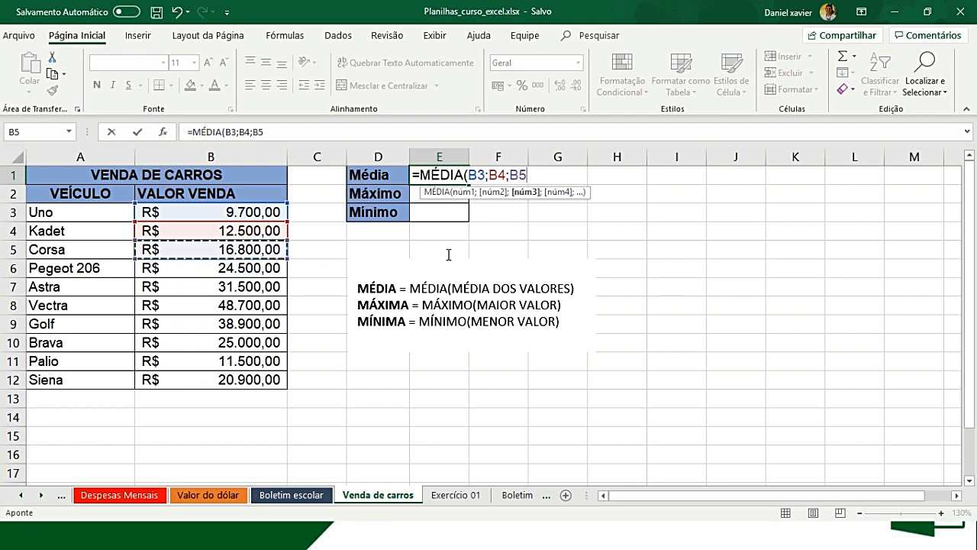
drag(531, 177, 472, 175)
key(BackSpace)
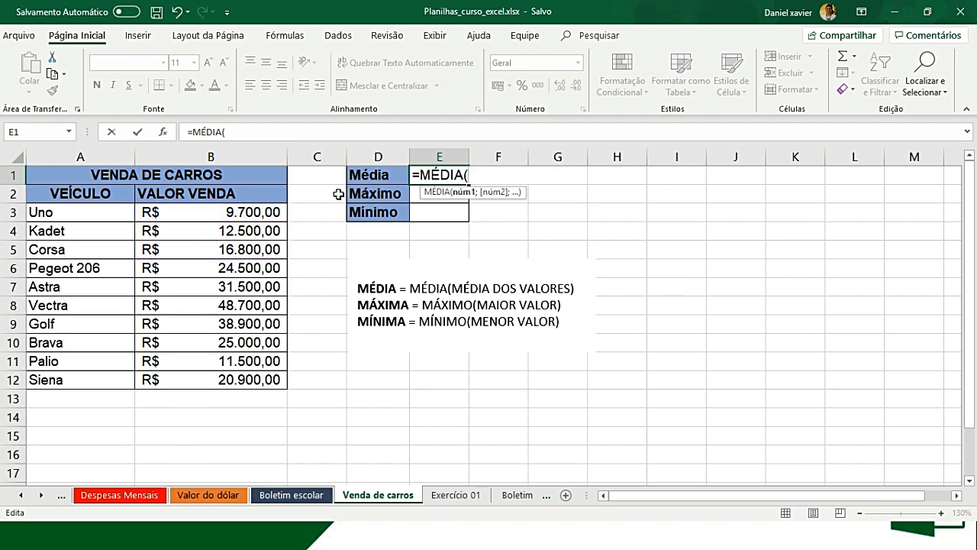
- Complete the average sale value formula in E1 as =MÉDIA(B3:B12)
drag(273, 212, 248, 378)
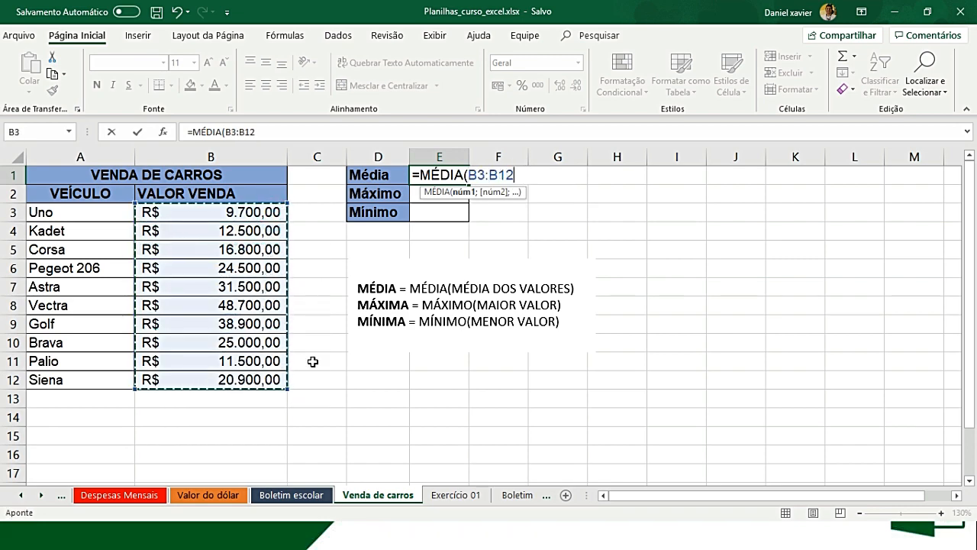
text())
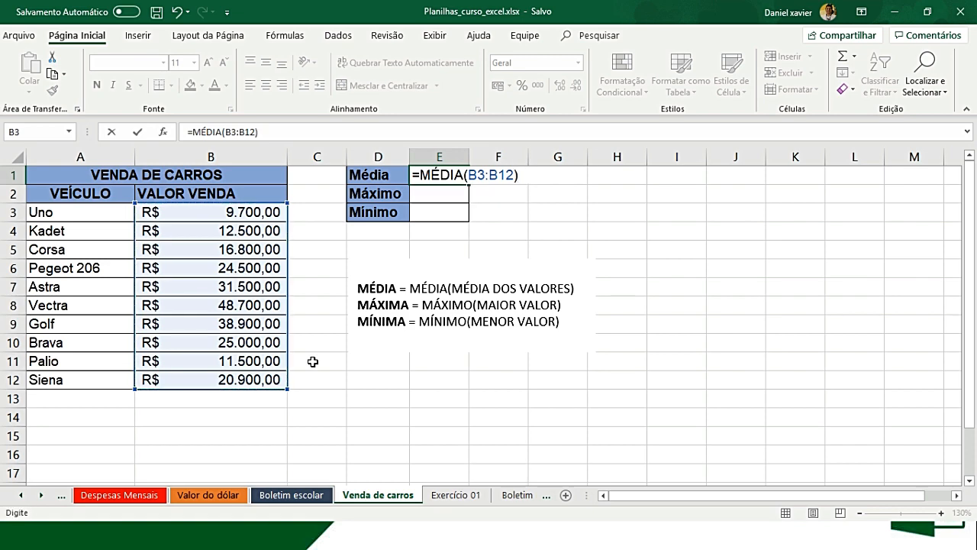
key(Return)
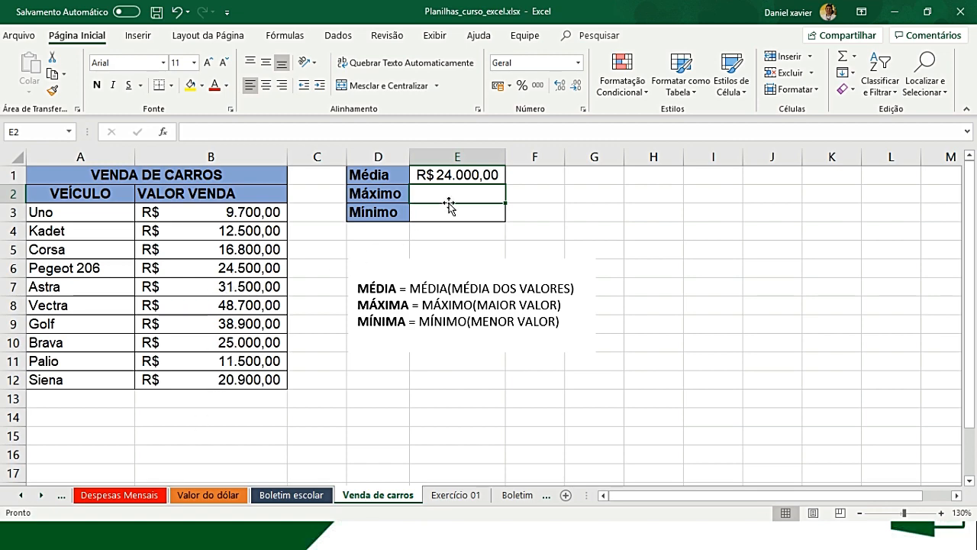
- Calculate the highest sale value in E2 with =MÁXIMO(B3:B12)
text(=)
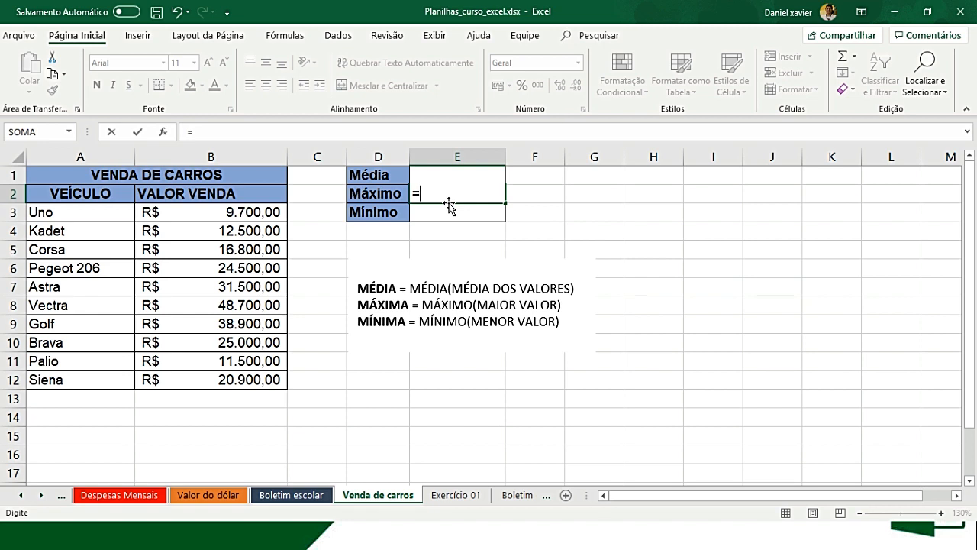
text(MÁ)
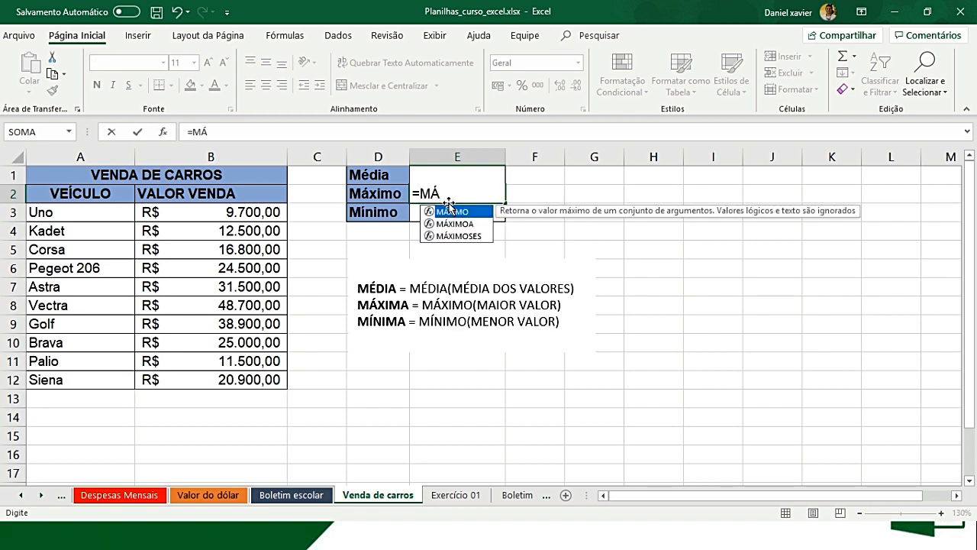
key(Tab)
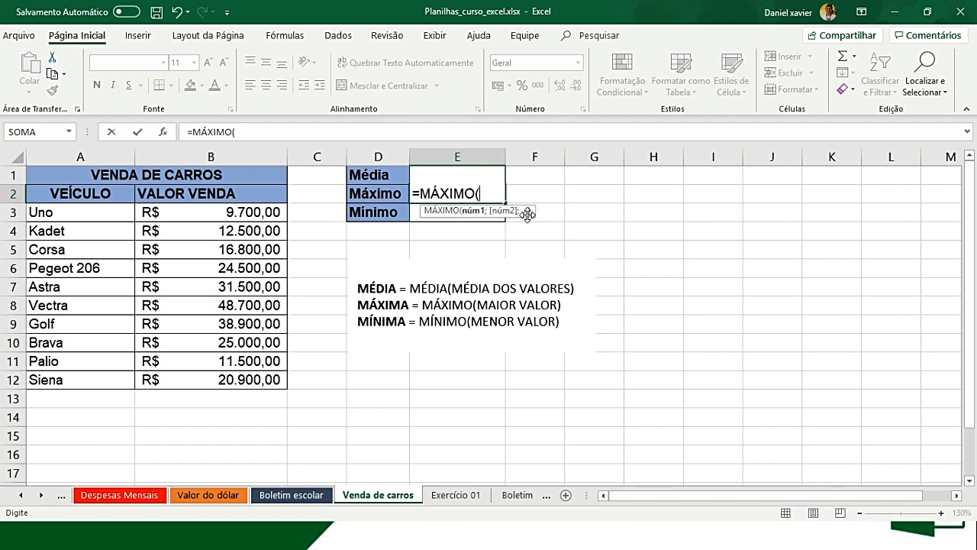
drag(264, 216, 255, 376)
text())
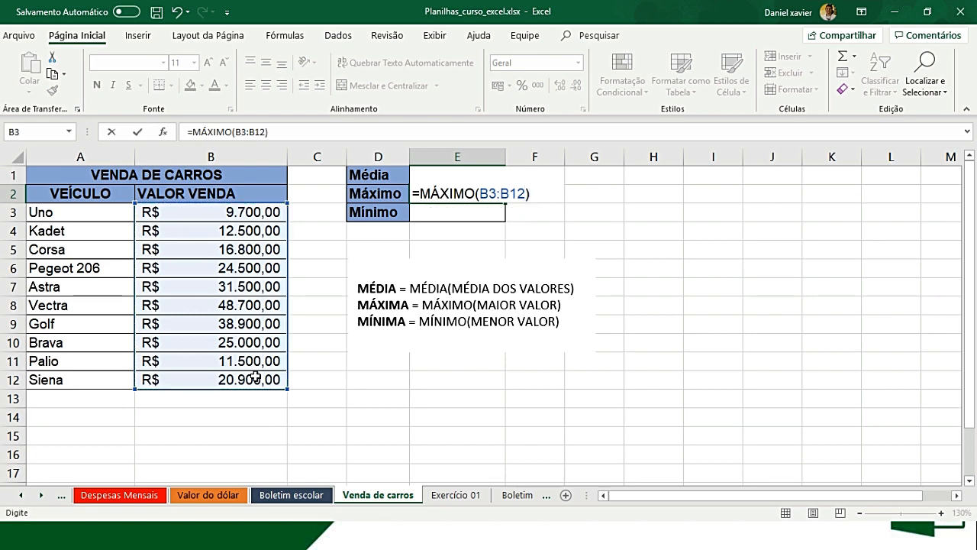
key(Return)
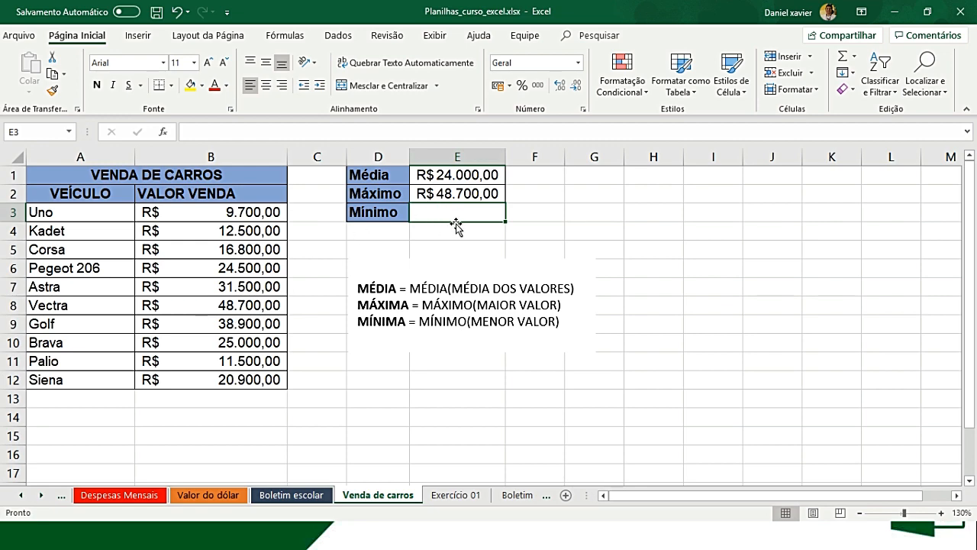
- Calculate the lowest sale value in E3 with =MÍNIMO(B3:B12)
text(=MÍN)
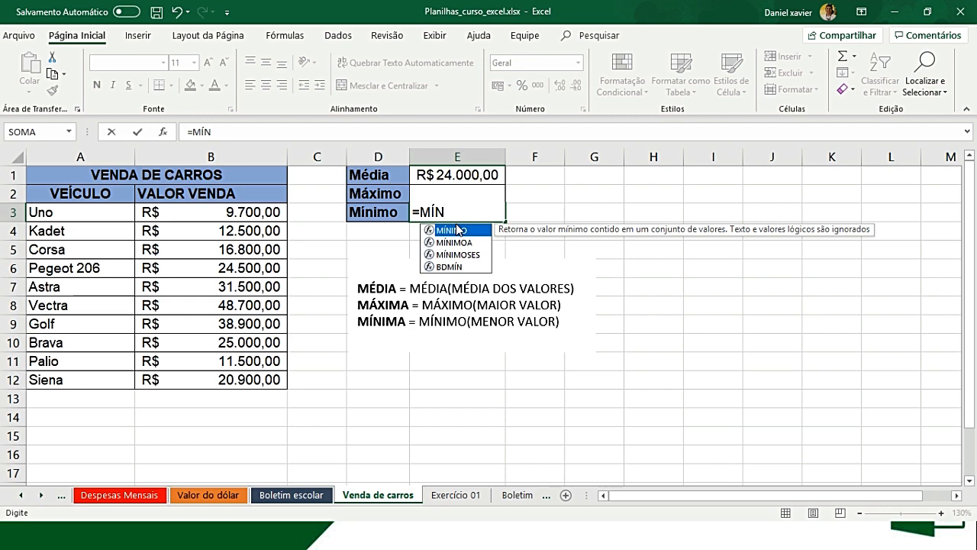
double_click(457, 229)
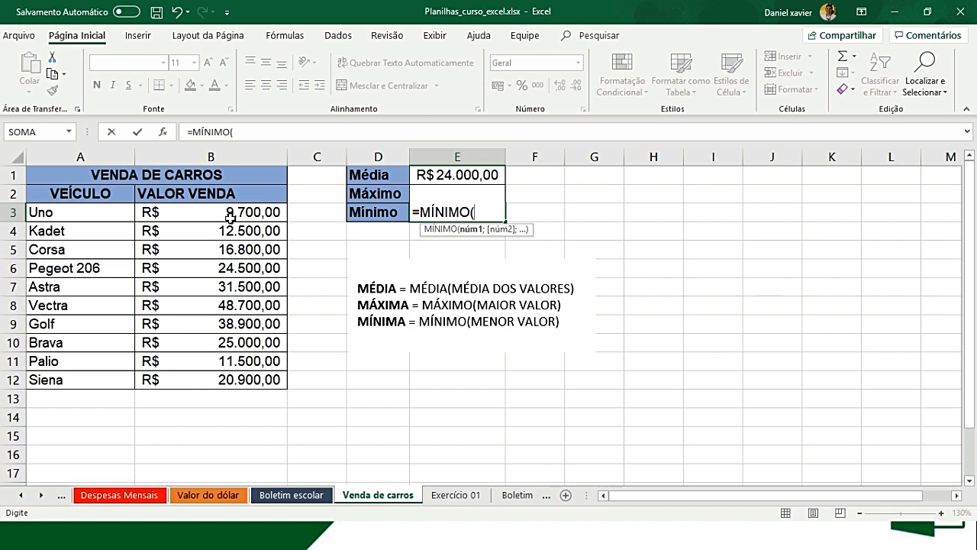
drag(226, 212, 218, 380)
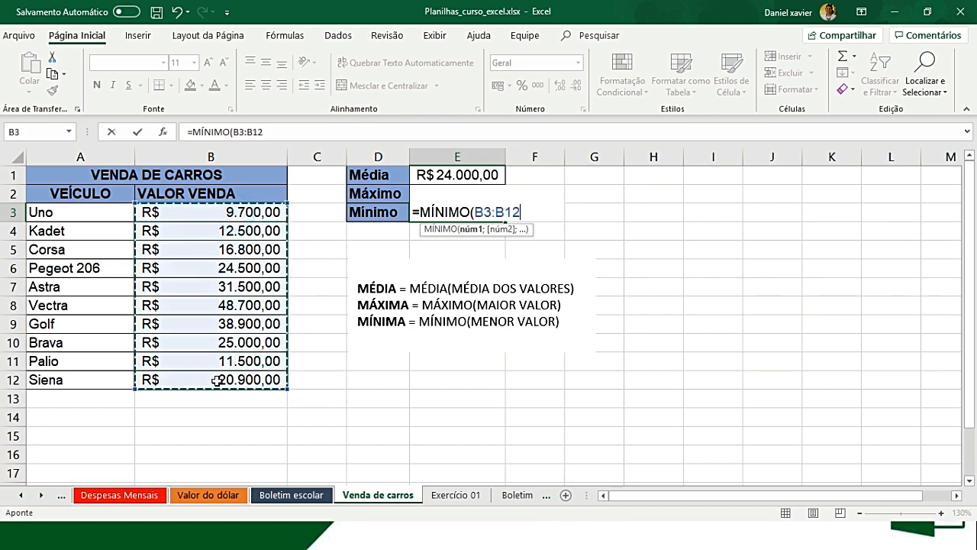
text())
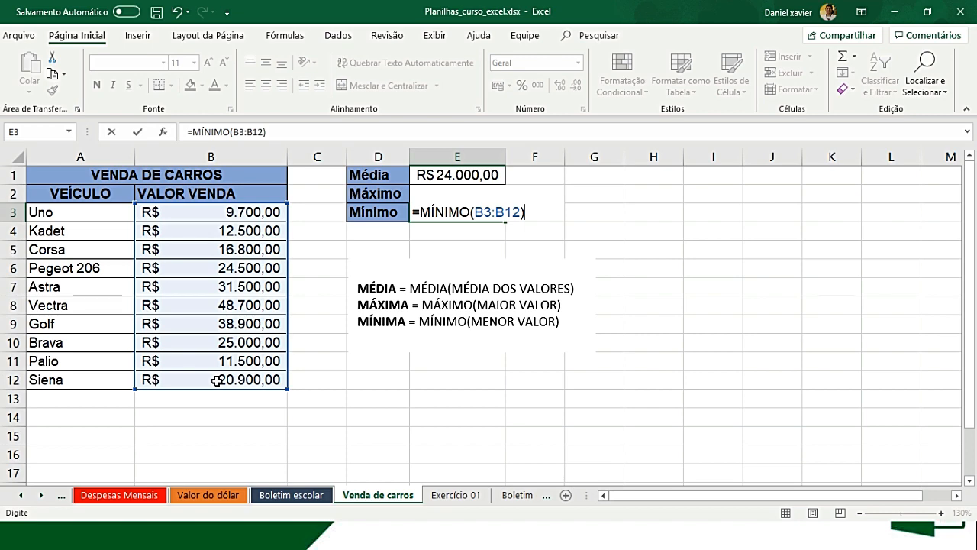
key(Return)
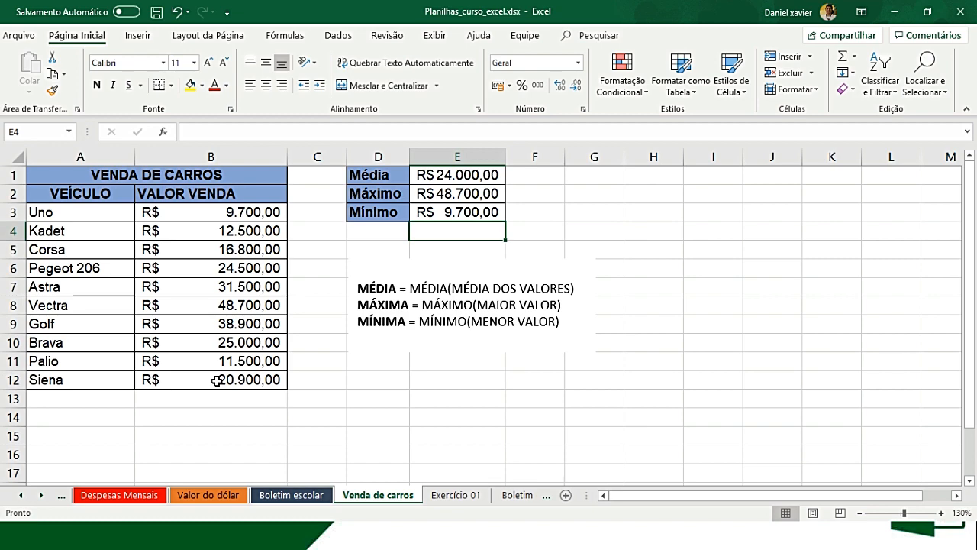
- Set the tab colour of the Venda de carros sheet to the standard yellow
right_click(357, 494)
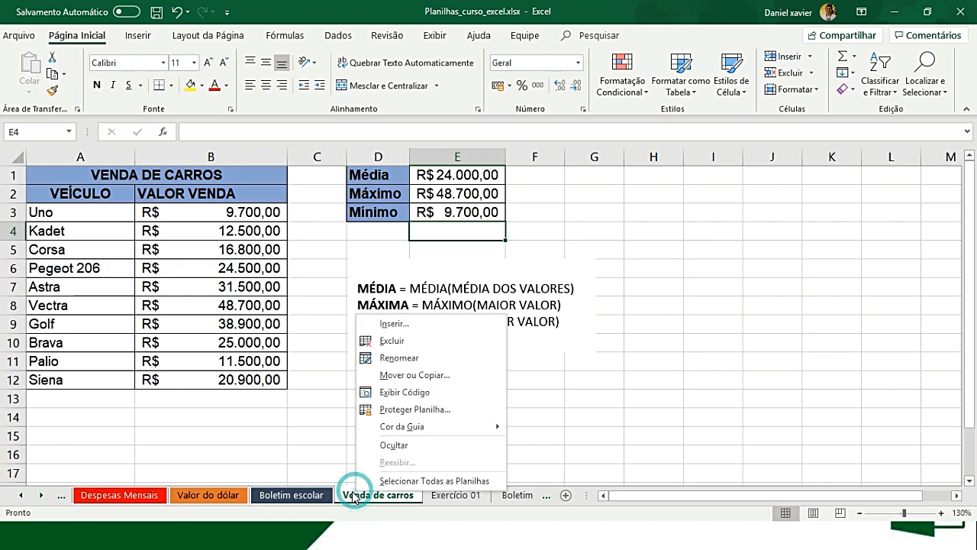
mouse_move(446, 426)
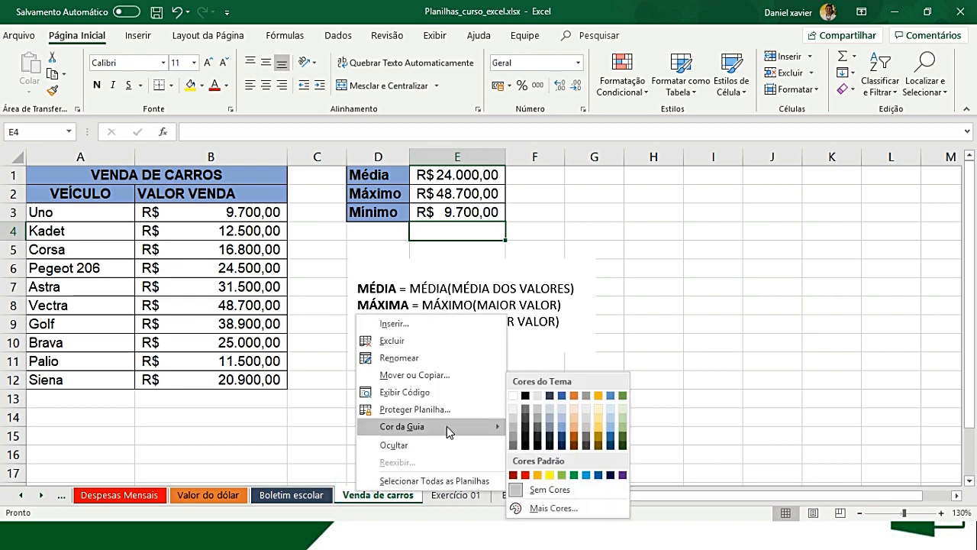
click(549, 475)
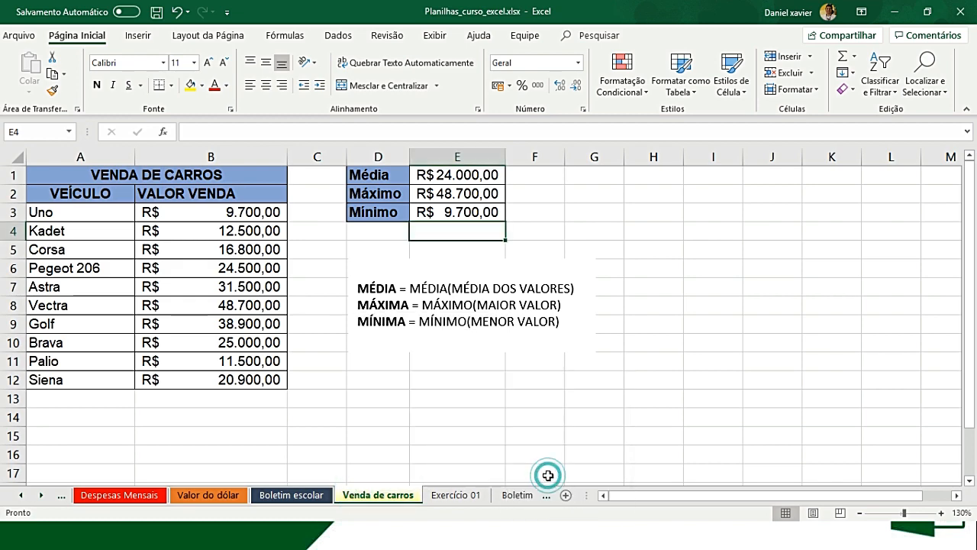
- Look over the Alunos list and the Média column on the Exercício 01 sheet, and switch to the slide presentation
click(469, 500)
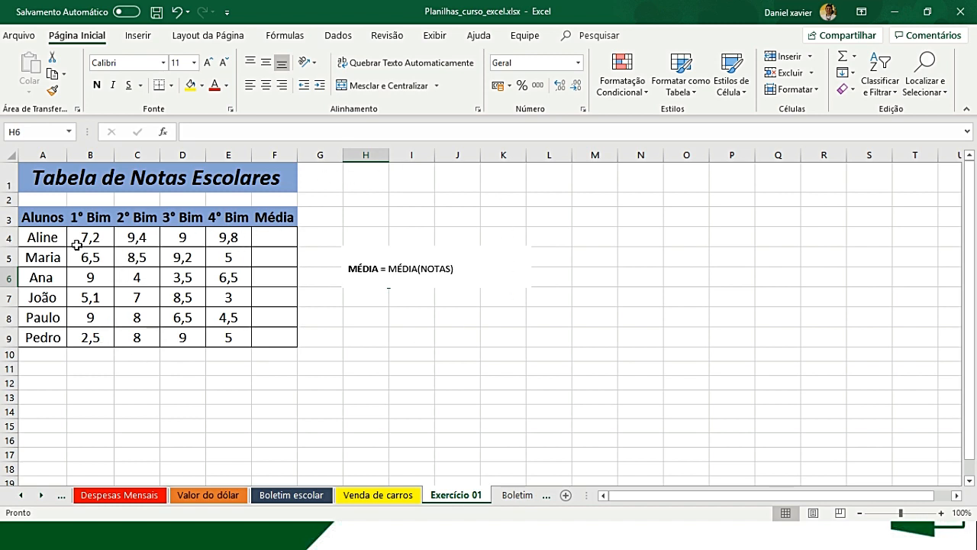
drag(59, 238, 59, 341)
drag(258, 238, 276, 329)
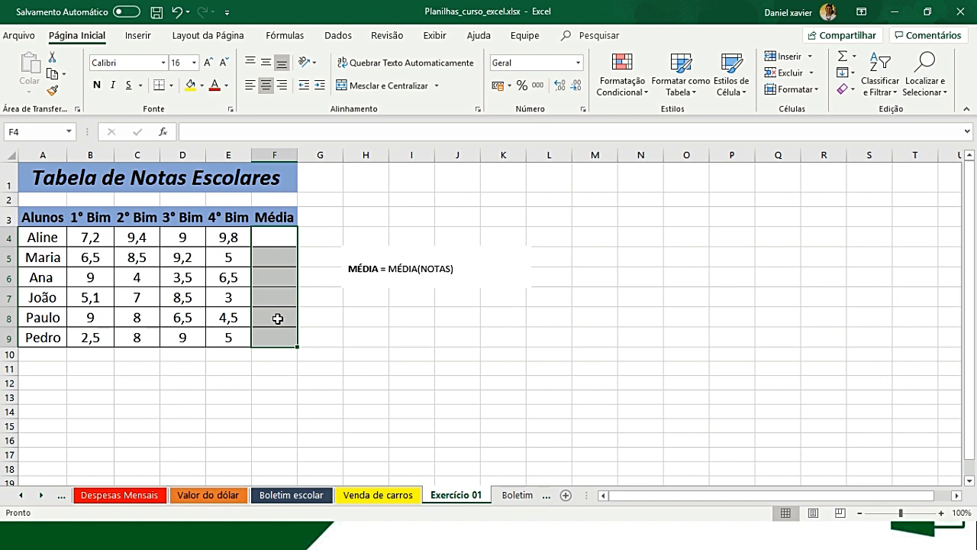
key(alt+Tab)
key(alt+Tab)
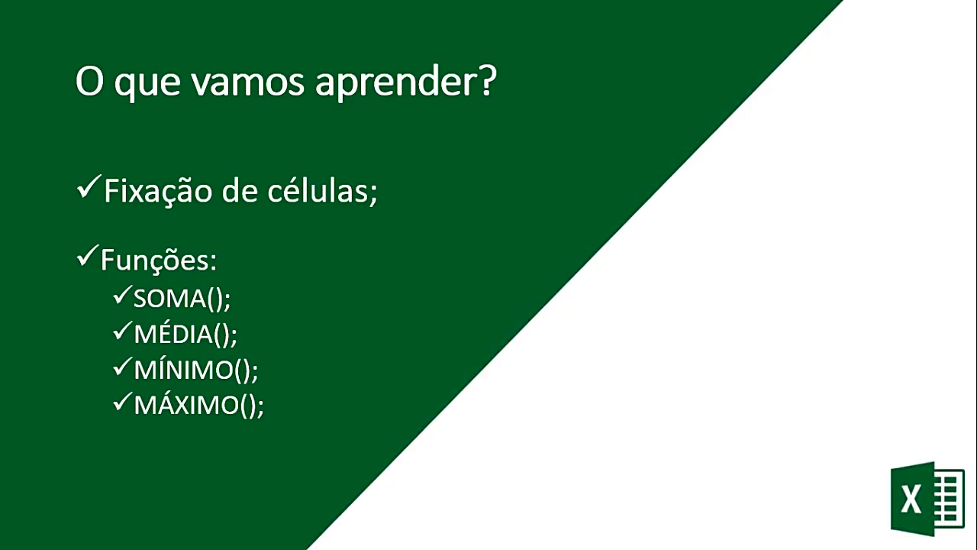